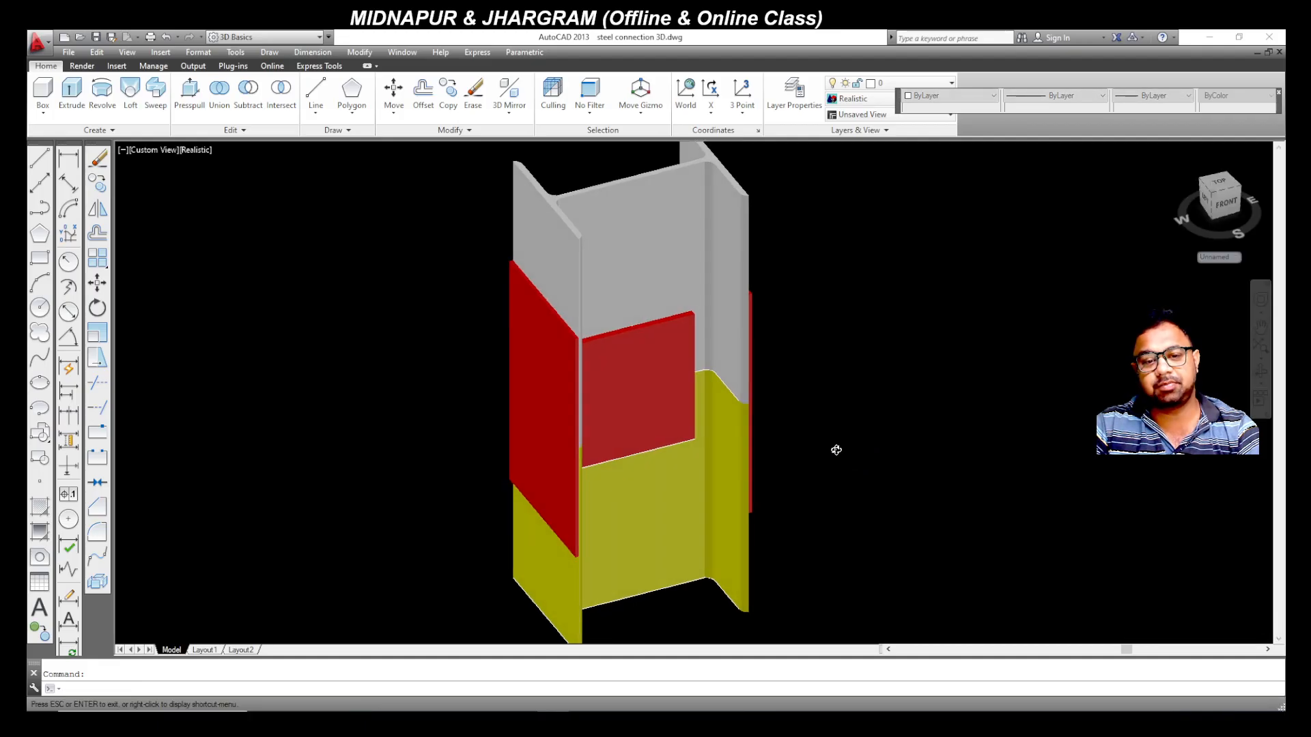
Step: Highlight the upper and lower beam sections of the equal beam splicing model and inspect the splice from a flatter front angle
left_click(663, 220)
left_click(672, 516)
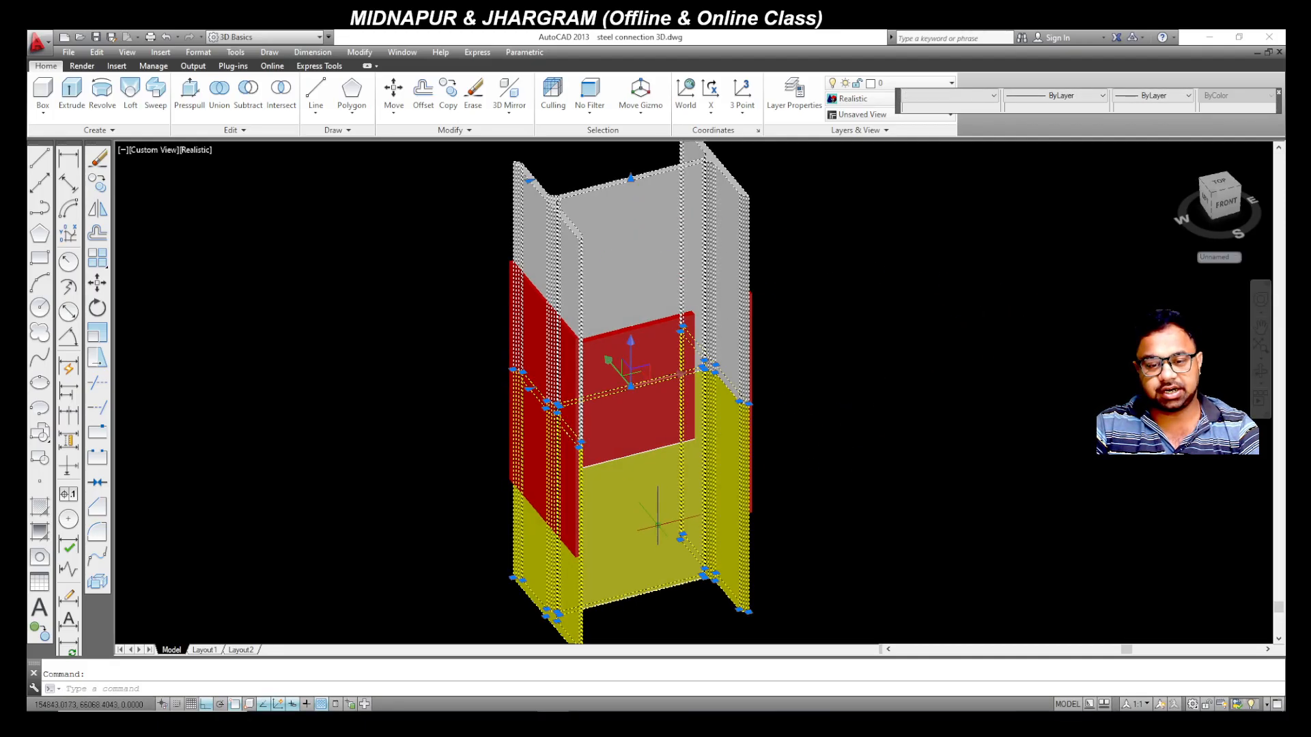
key("Escape")
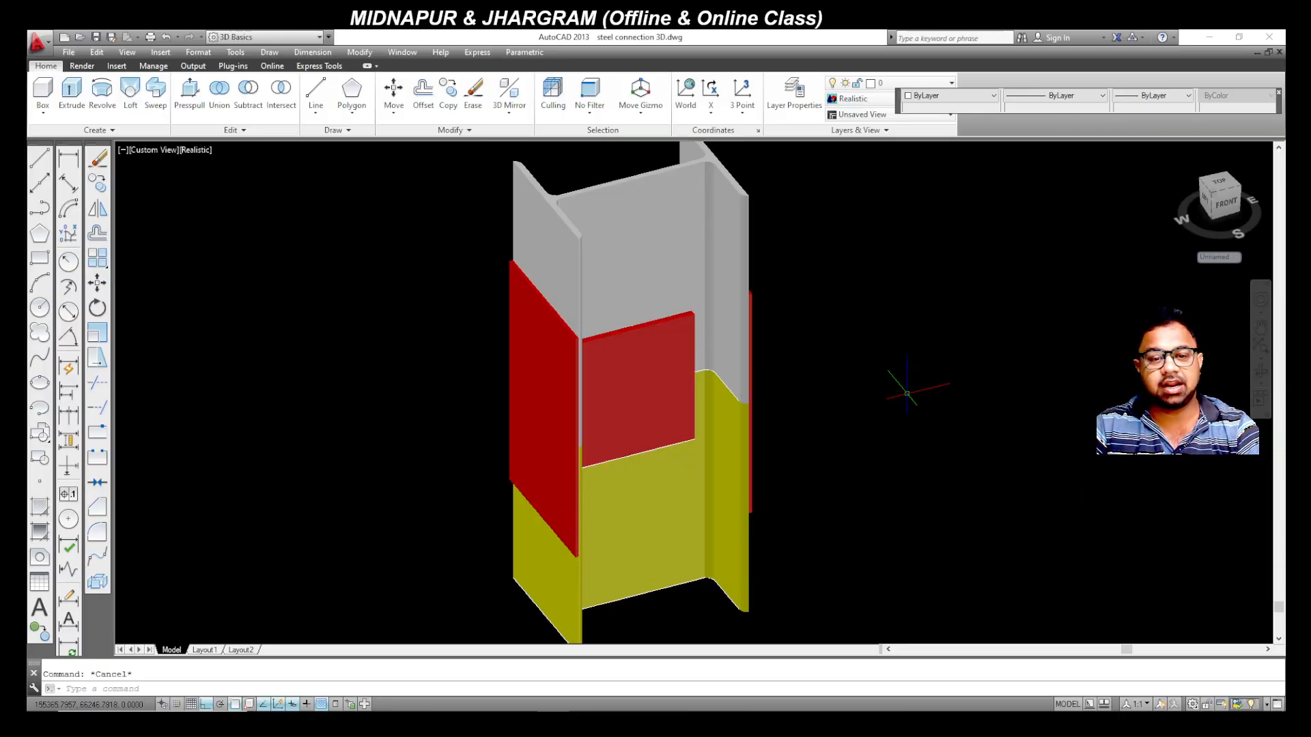
middle_click_drag(893, 435, 874, 391, "shift")
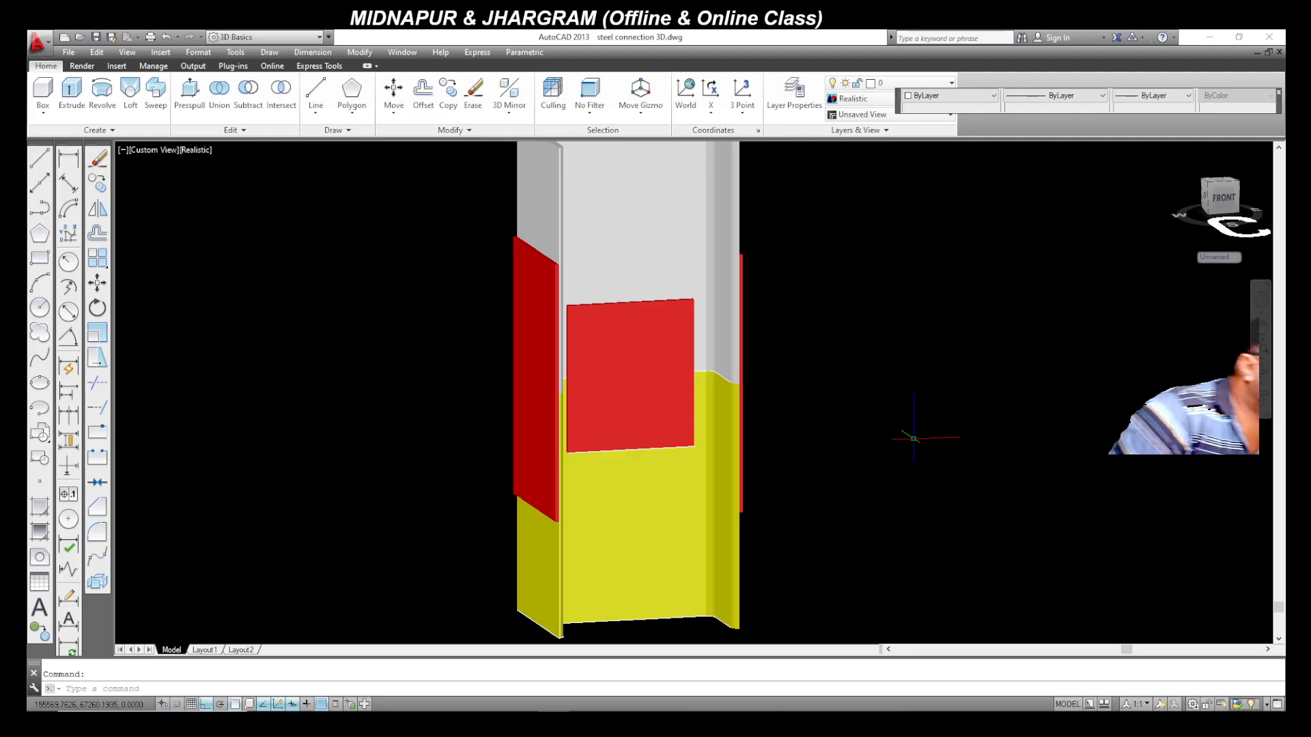
scroll(913, 437, "down", 3)
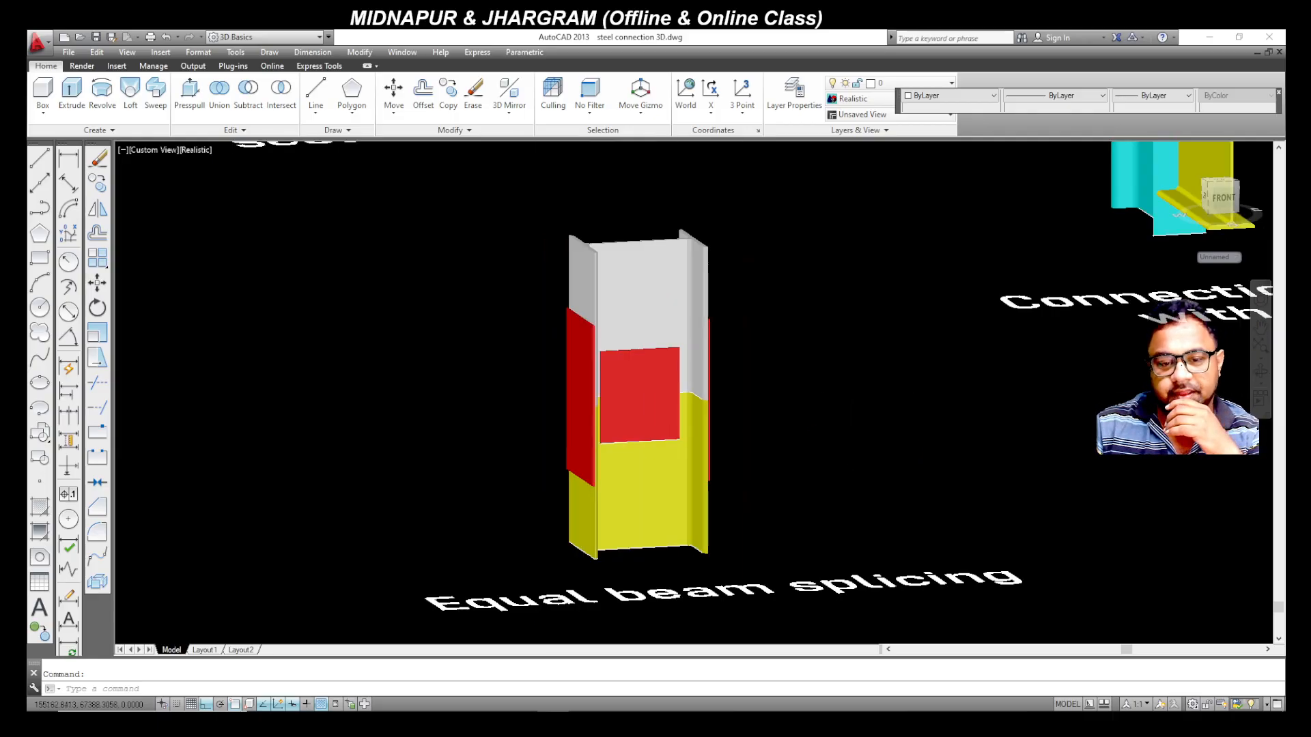
scroll(593, 615, "up", 3)
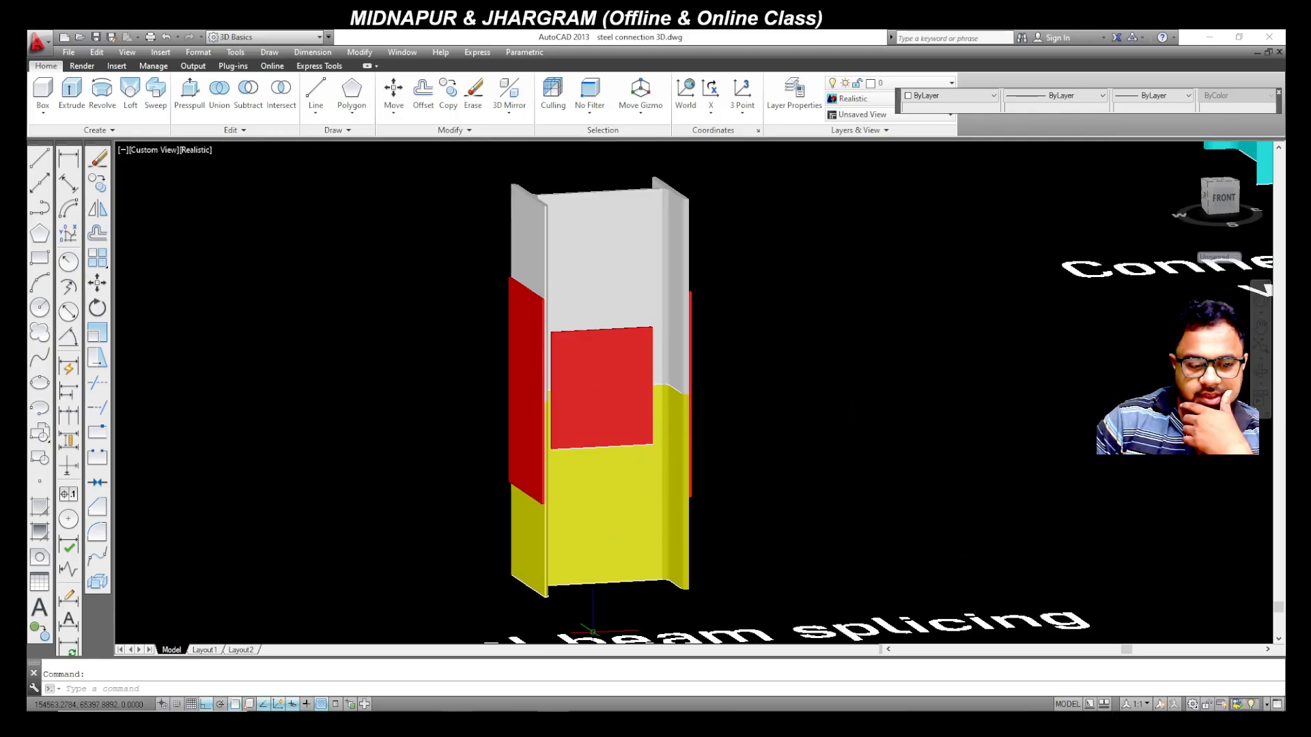
Step: Switch to the steel connections assignment PDF and review the column splice problem for equal beam splicing on page 7
key("alt+Tab")
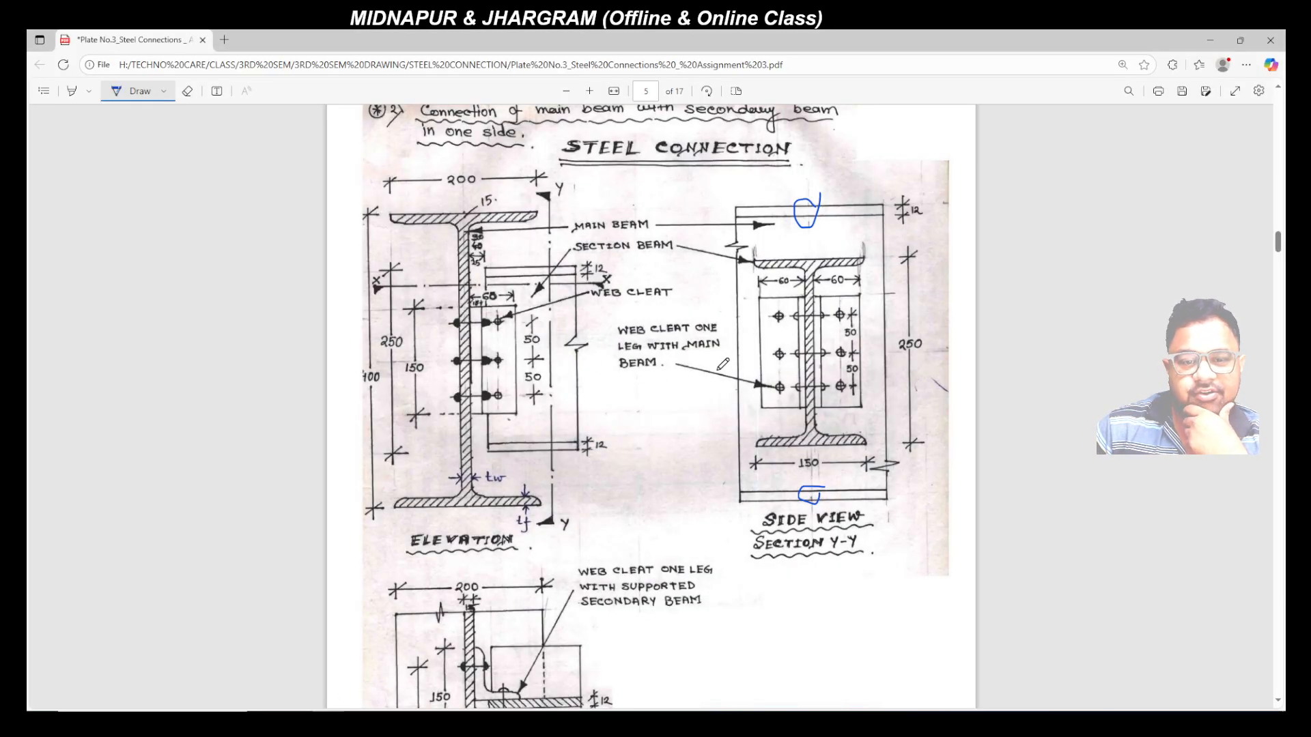
scroll(737, 430, "down", 15)
scroll(708, 468, "down", 15)
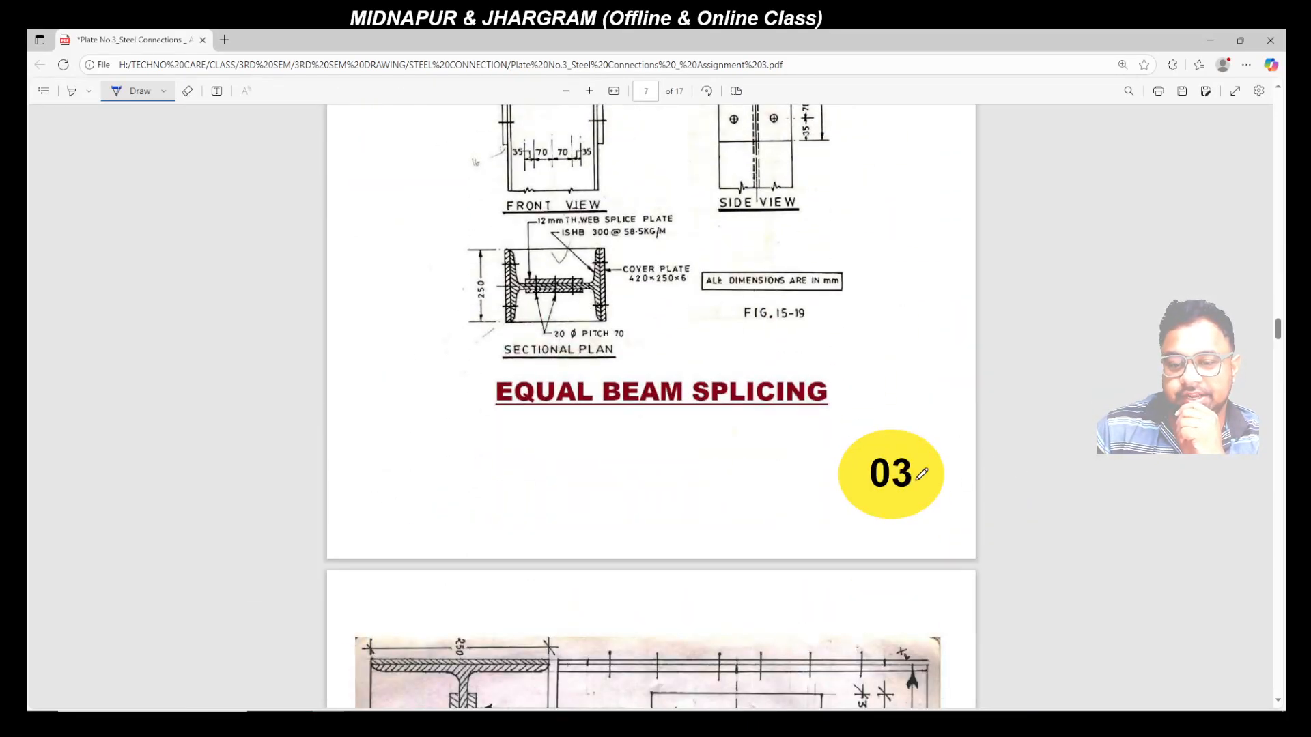
scroll(921, 475, "up", 3)
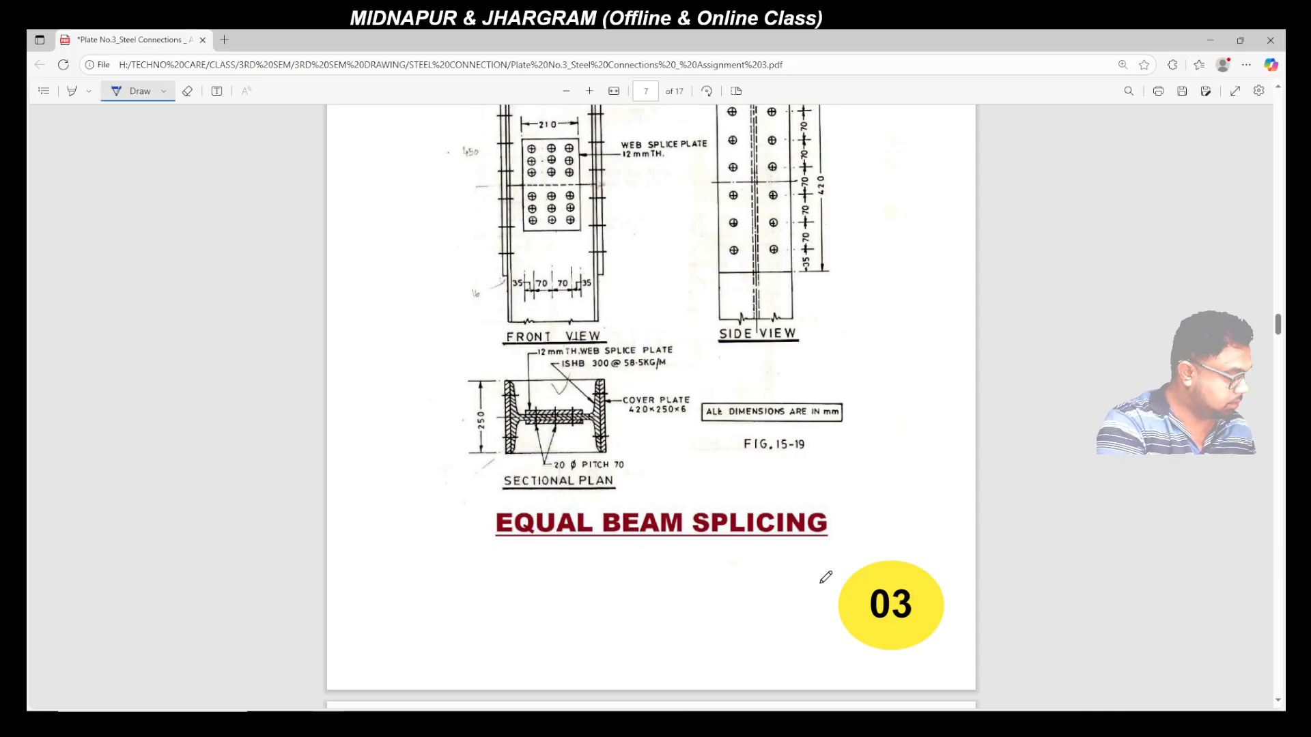
scroll(702, 383, "down", 5)
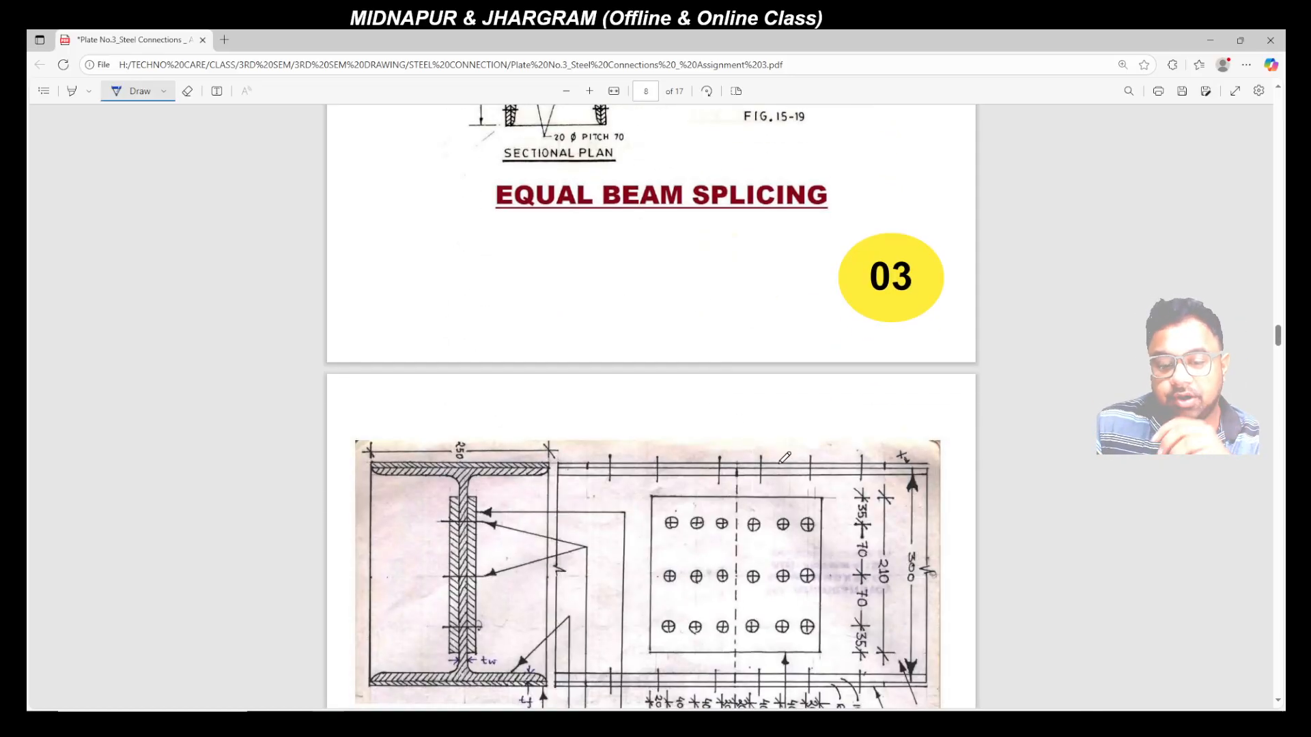
scroll(785, 457, "down", 5)
scroll(787, 456, "down", 5)
scroll(785, 462, "up", 15)
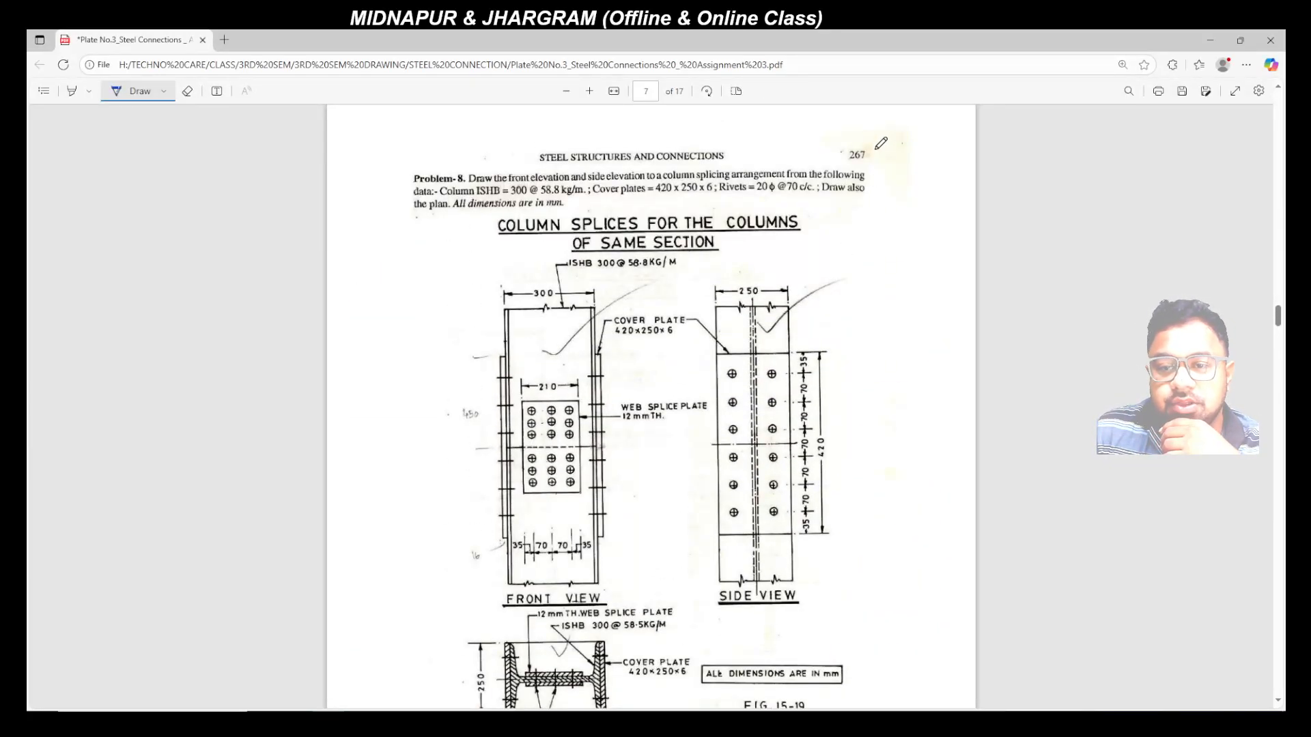
mouse_move(880, 143)
left_mouse_down()
mouse_move(841, 137)
mouse_move(882, 145)
left_mouse_up()
Step: Compare the page 7 drawing with the hand-drawn front view, side view and sectional plan on page 8
scroll(762, 387, "down", 4)
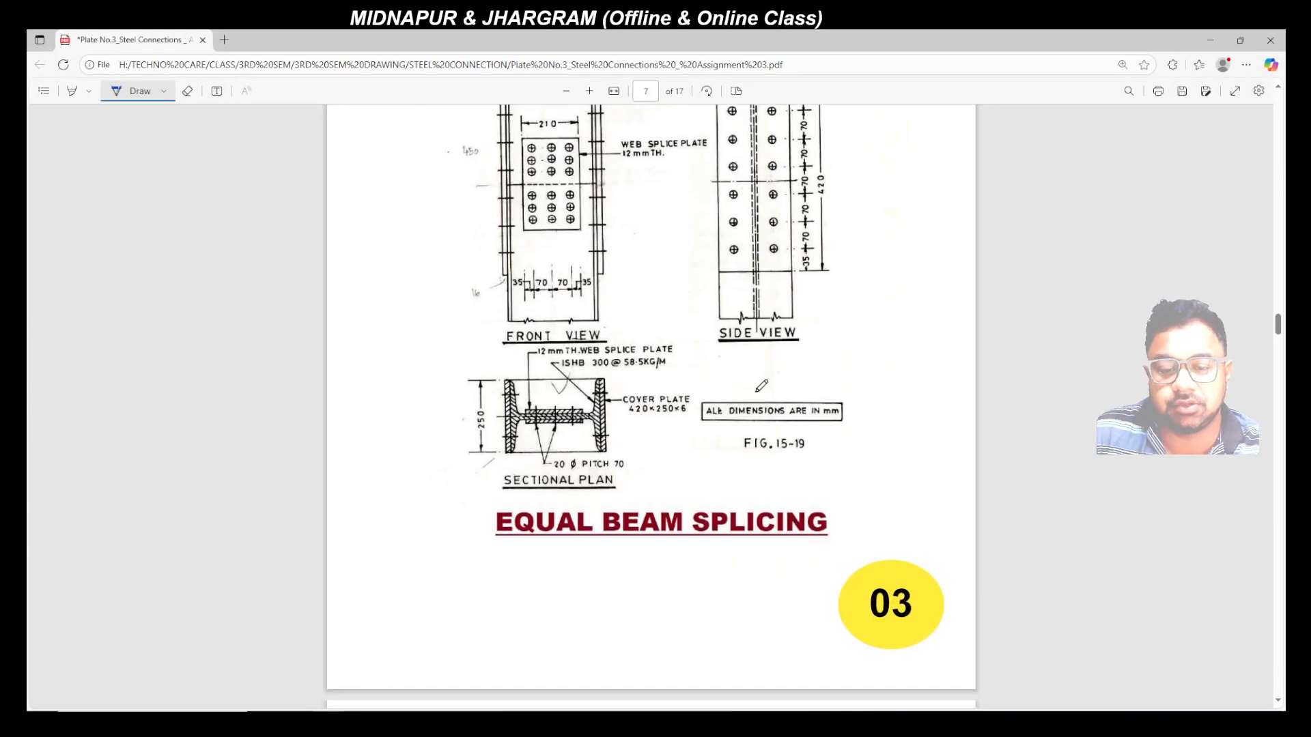
scroll(761, 386, "down", 4)
scroll(761, 387, "down", 3)
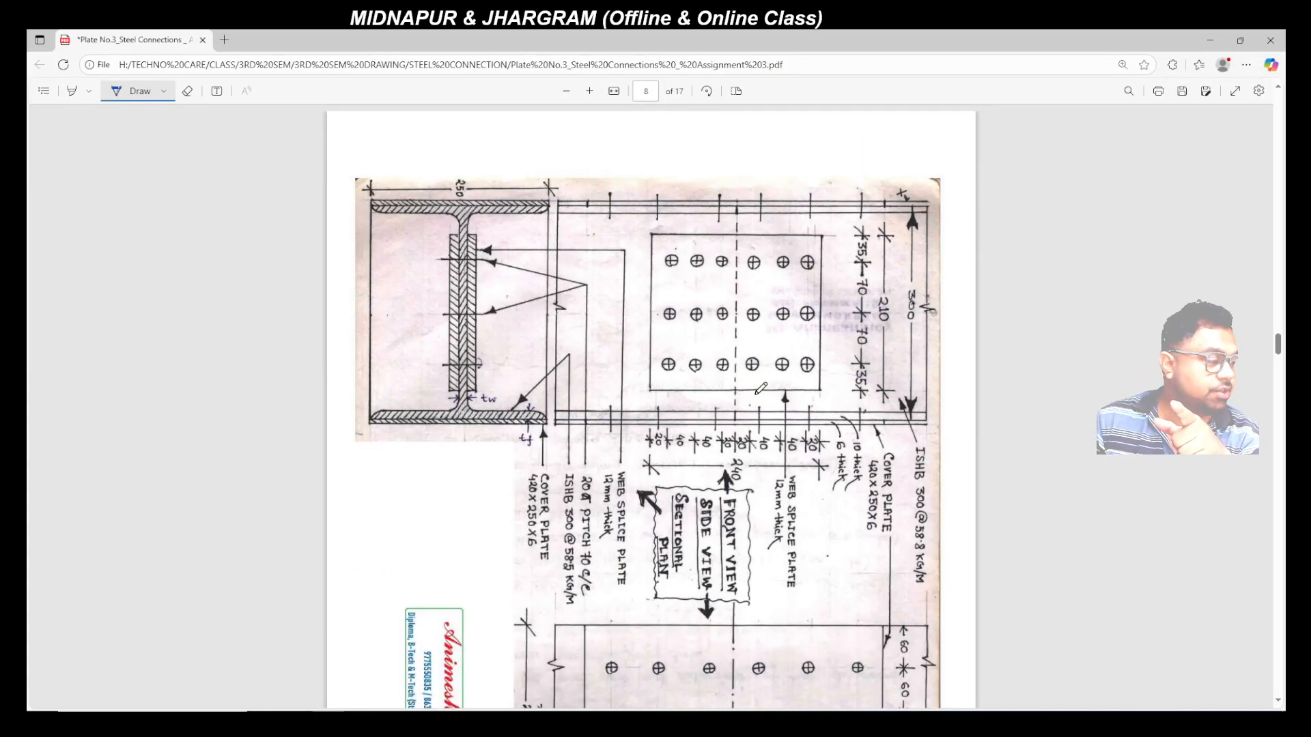
scroll(760, 388, "down", 1)
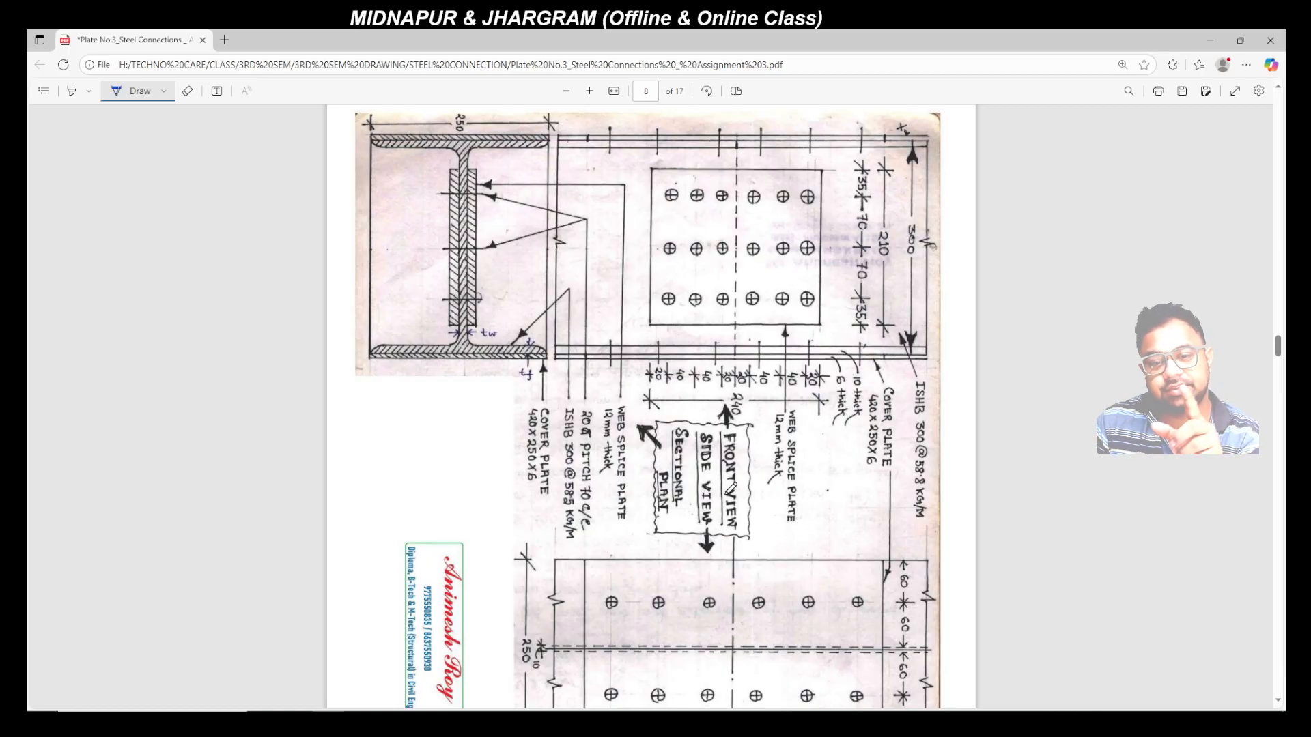
Step: Circle the yellow 03 marker beside the sectional plan on page 9 with the drawing pen
scroll(732, 490, "down", 12)
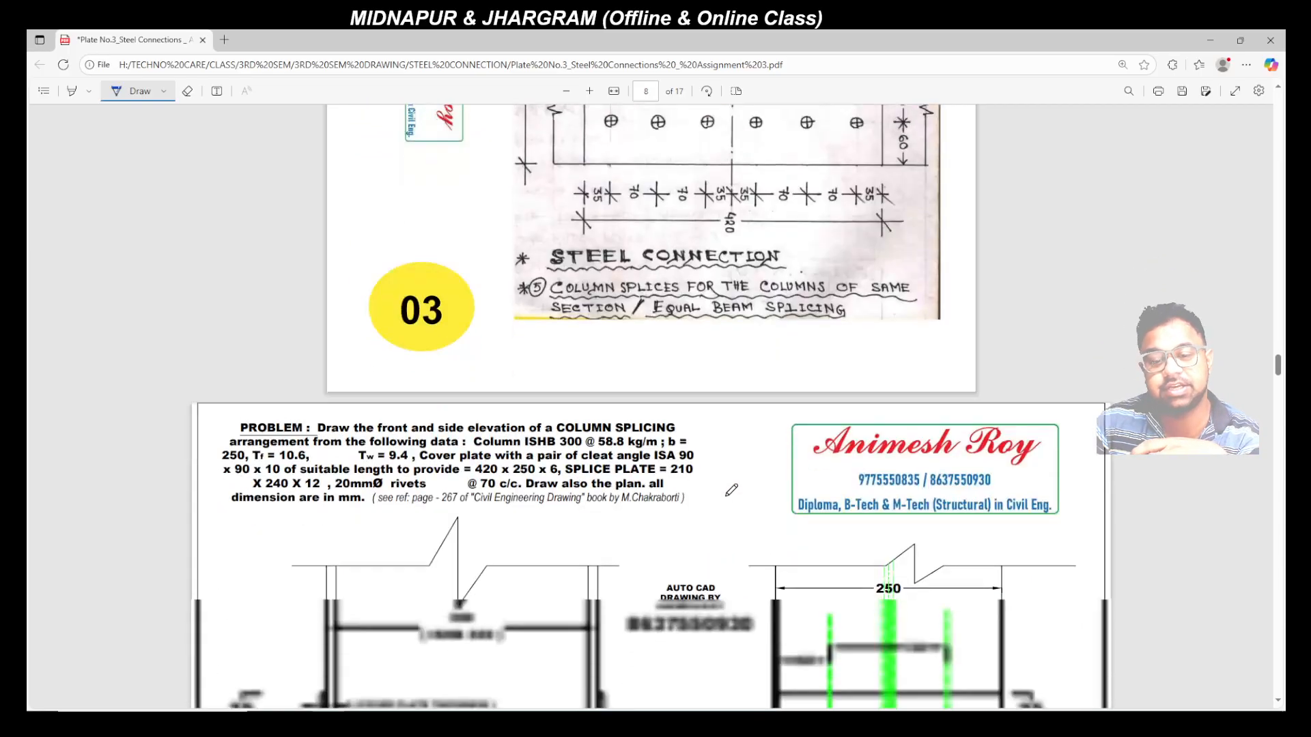
scroll(732, 490, "down", 3)
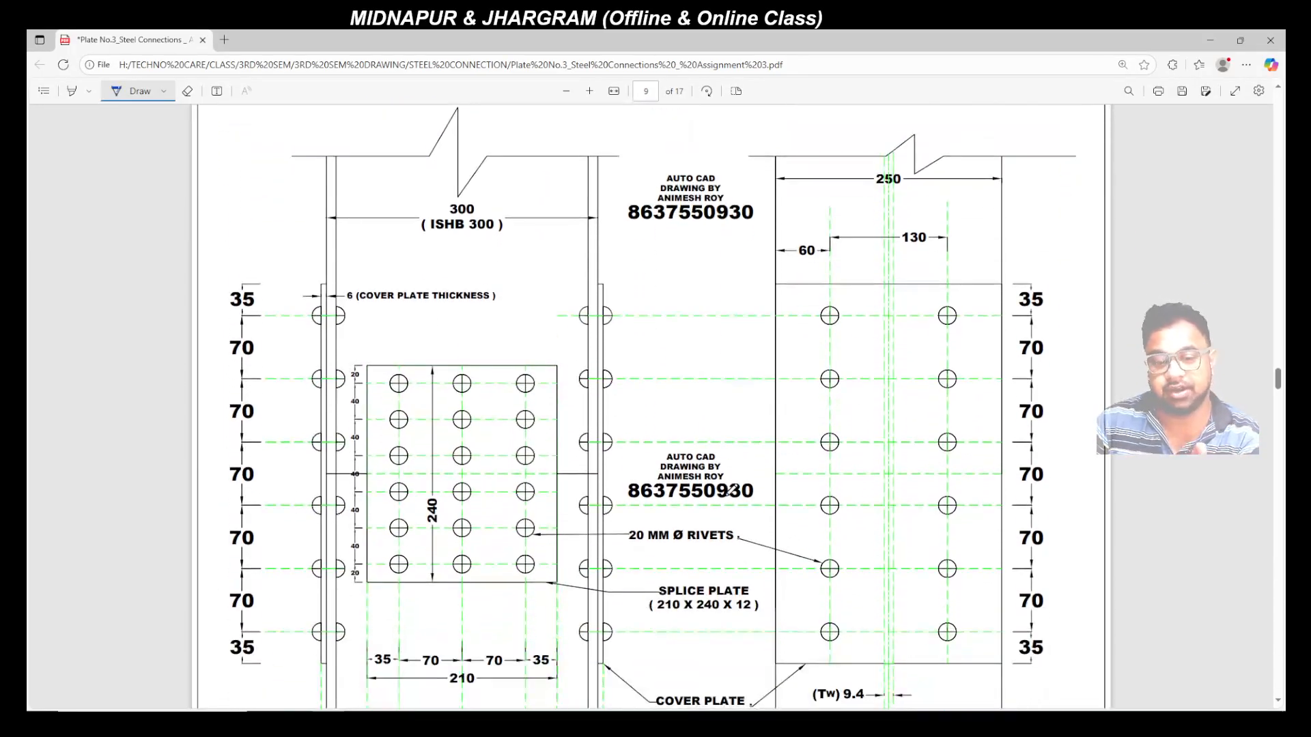
scroll(732, 490, "down", 1)
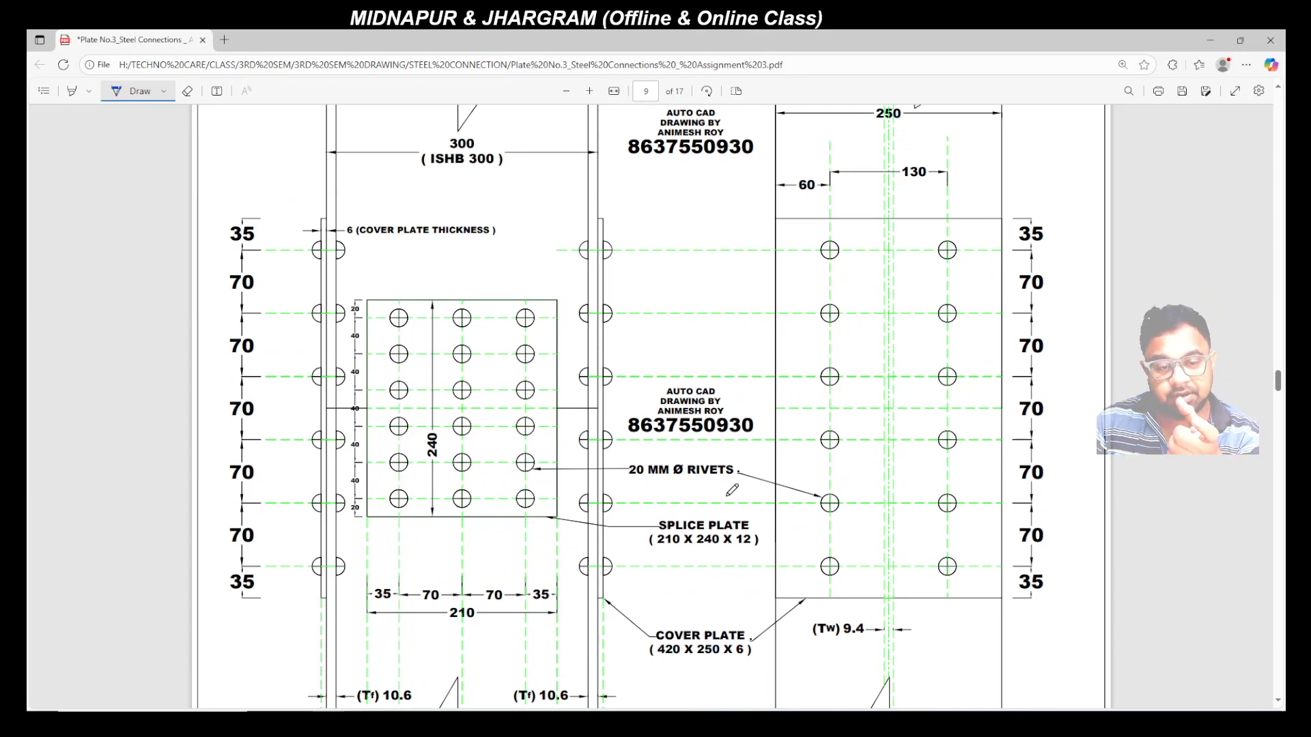
scroll(731, 490, "down", 7)
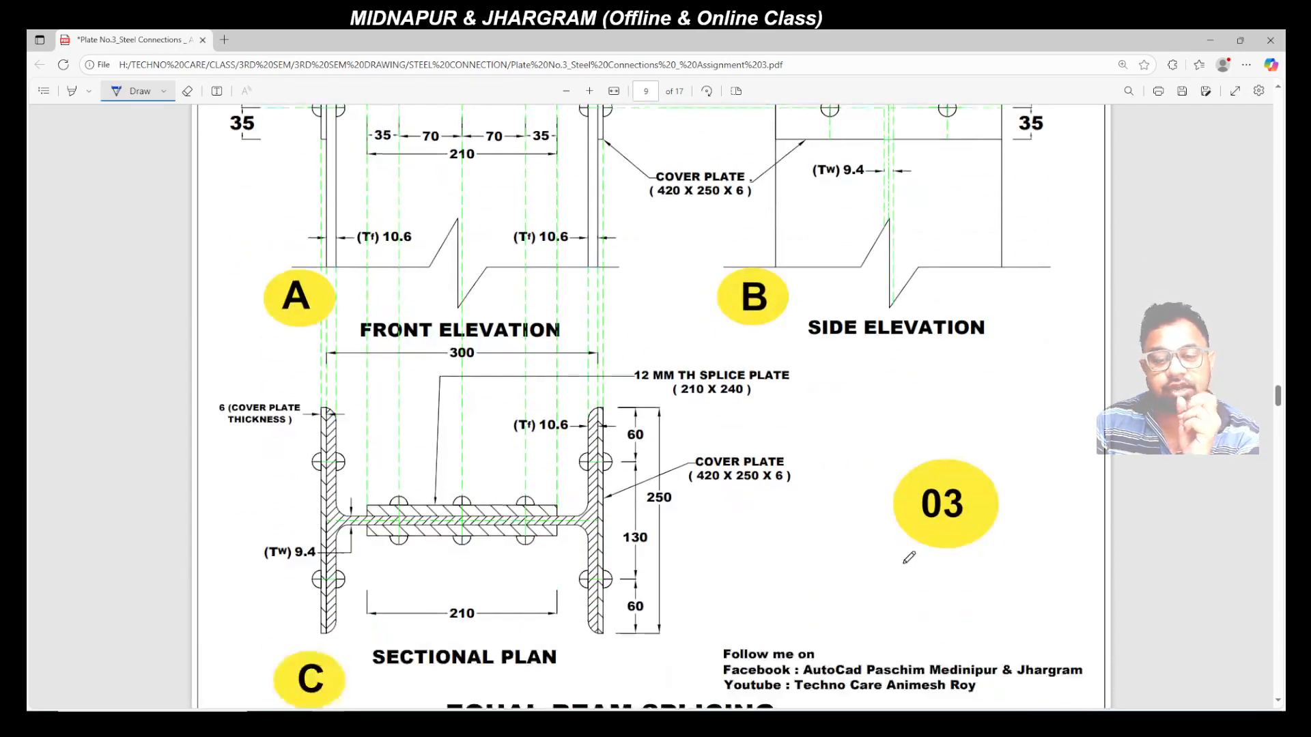
mouse_move(979, 468)
left_mouse_down()
mouse_move(911, 486)
mouse_move(991, 469)
mouse_move(899, 502)
mouse_move(987, 471)
mouse_move(935, 465)
left_mouse_up()
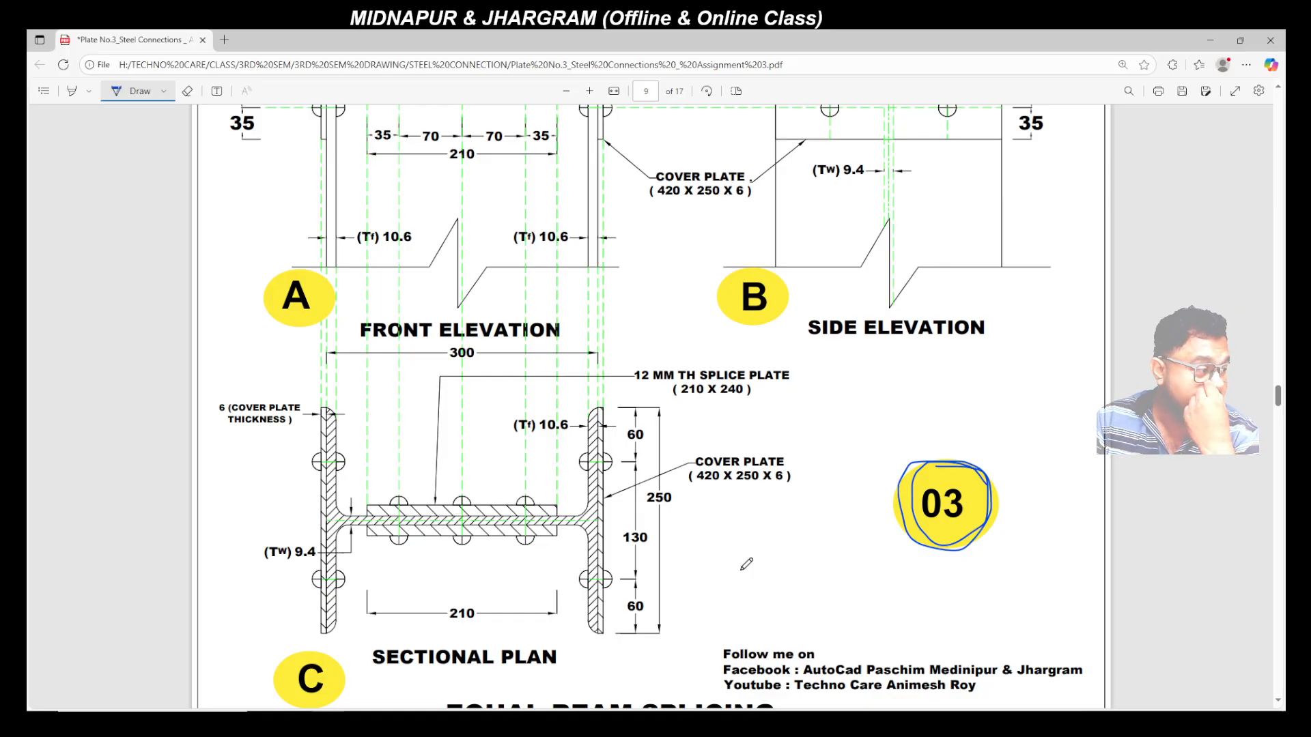
Step: Circle both flanges of the ISHB 300 section near the upper end of the front elevation on page 9
scroll(692, 575, "up", 7)
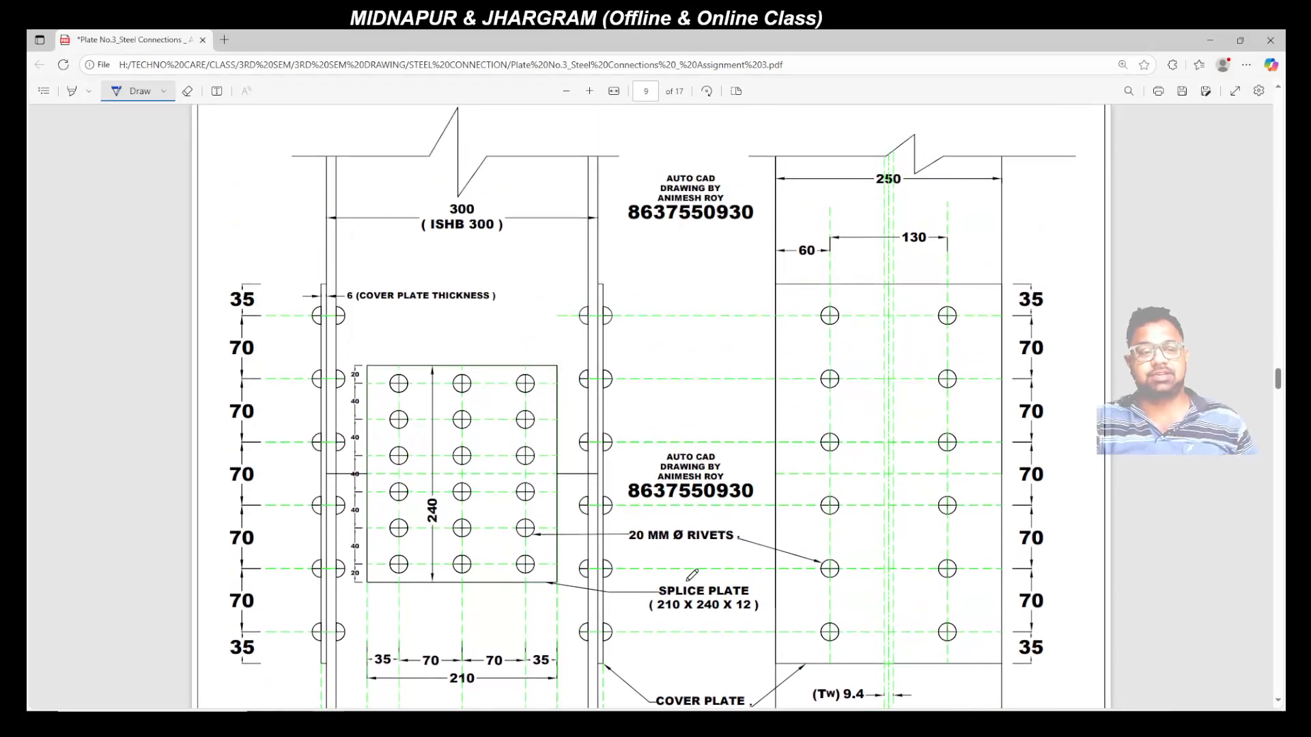
left_click(566, 91)
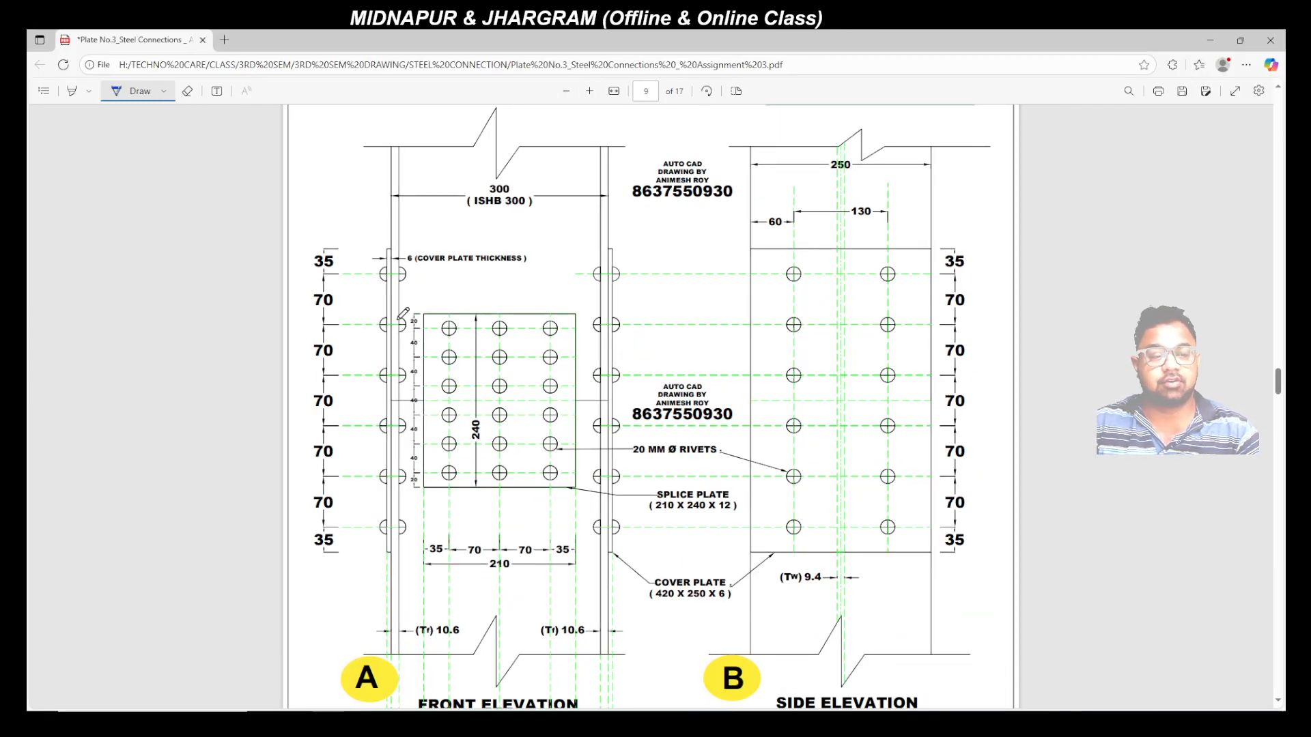
mouse_move(405, 177)
left_mouse_down()
mouse_move(389, 171)
mouse_move(405, 176)
left_mouse_up()
mouse_move(618, 169)
left_mouse_down()
mouse_move(591, 183)
mouse_move(614, 175)
left_mouse_up()
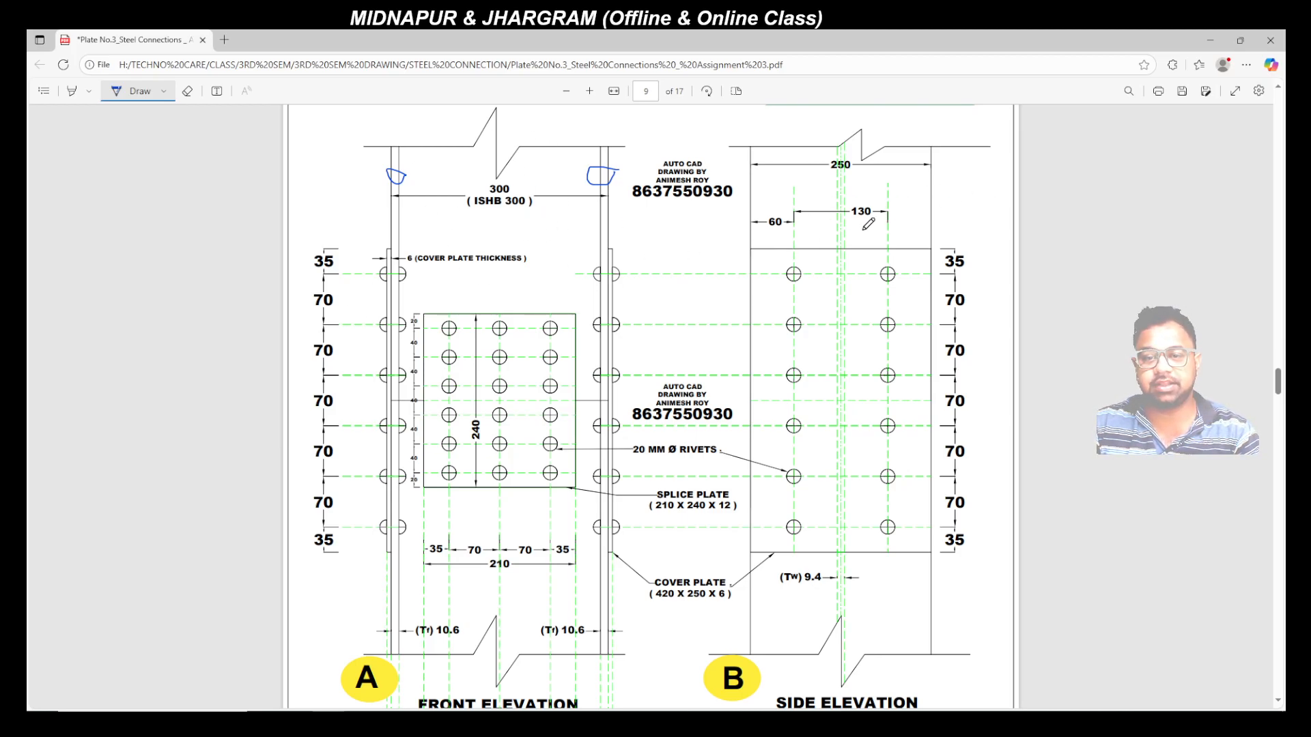
Step: Compare the front elevation, side elevation and sectional plan of the equal beam splicing drawing on page 9
scroll(573, 418, "down", 5)
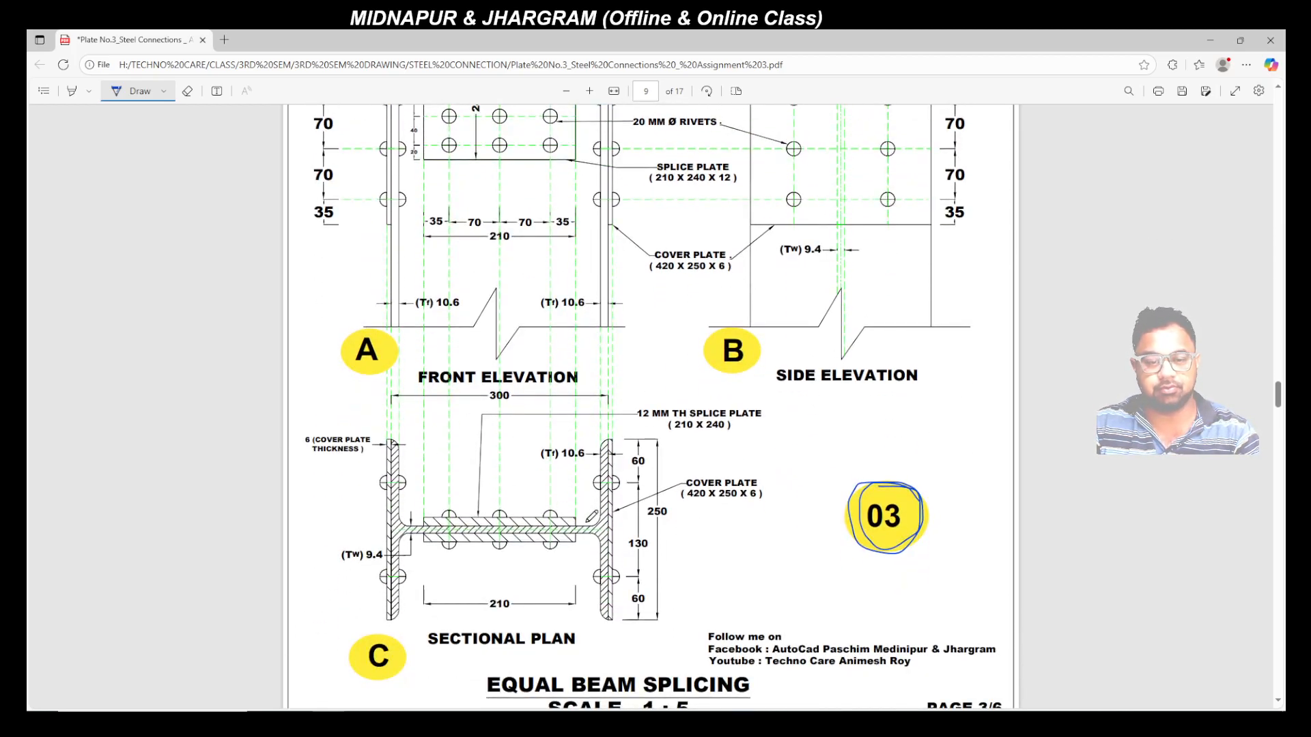
scroll(591, 508, "up", 5)
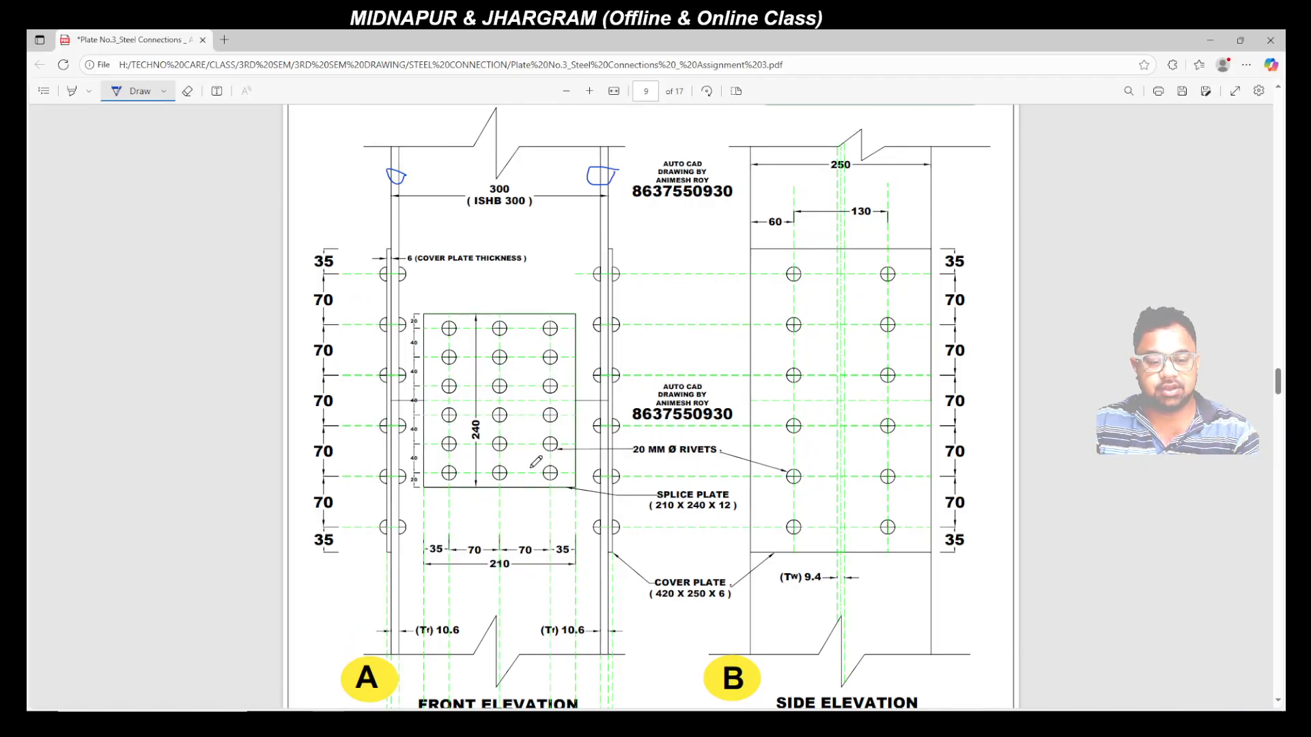
scroll(536, 462, "down", 1)
scroll(771, 432, "up", 5)
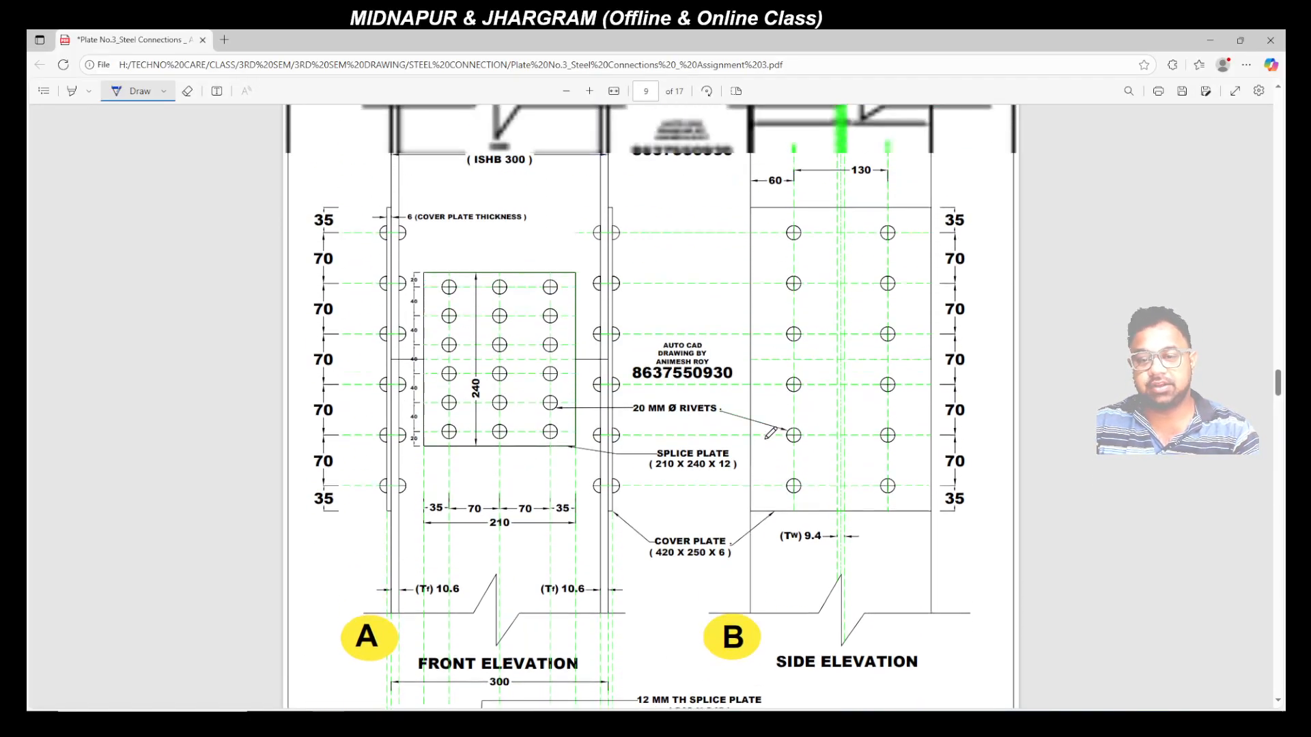
scroll(639, 439, "down", 10)
scroll(641, 440, "down", 1)
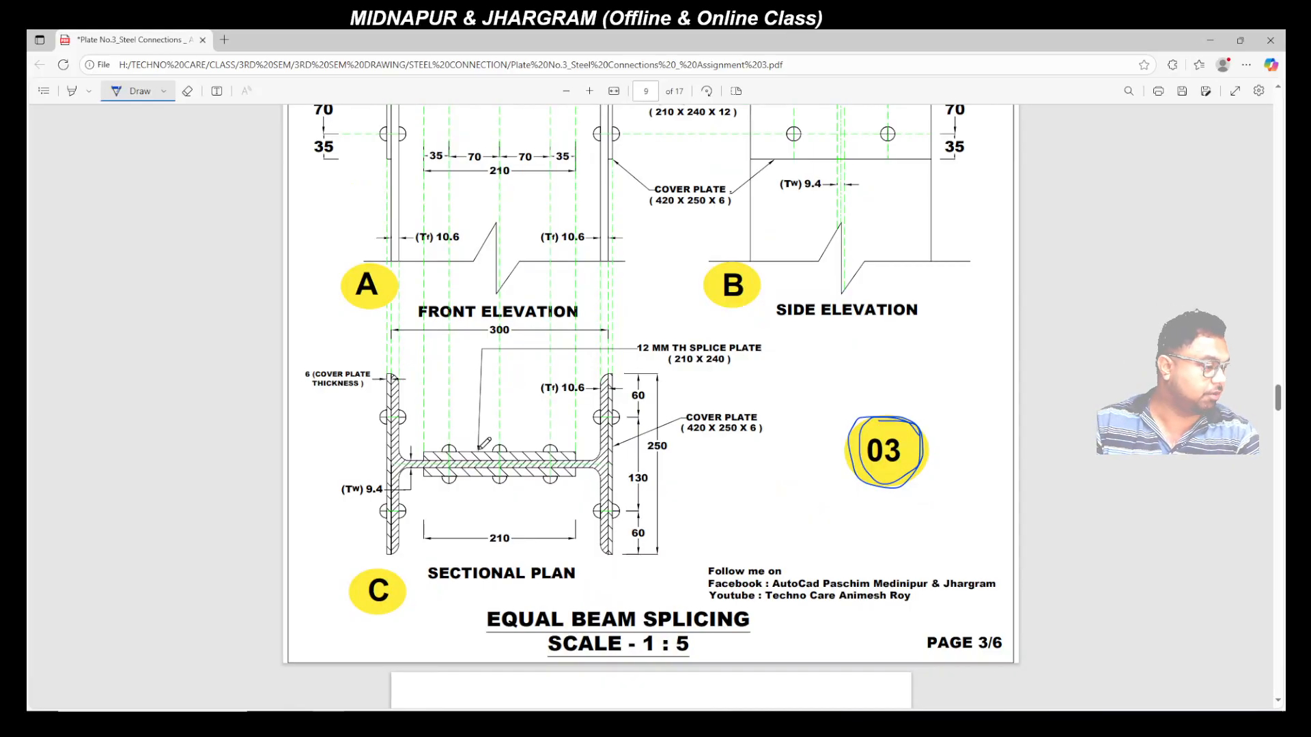
scroll(709, 511, "up", 5)
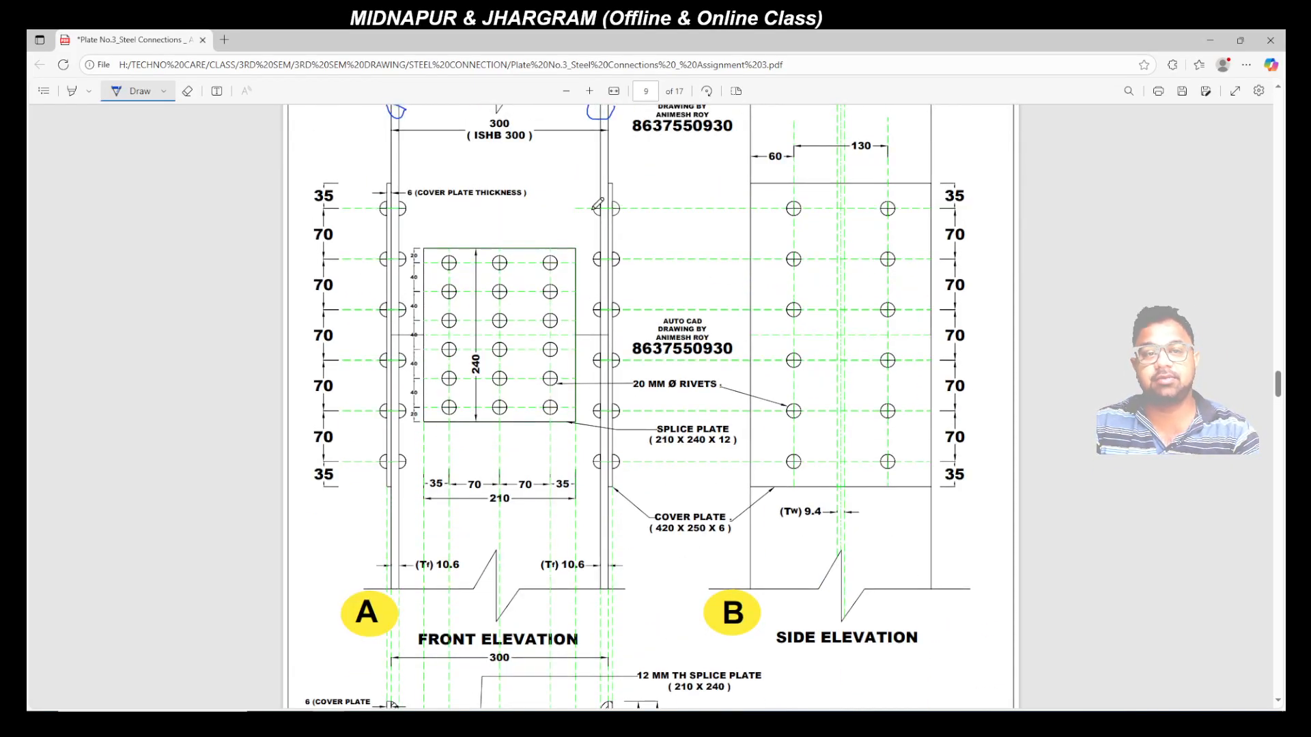
Step: Switch back to AutoCAD, view the beam splice model squarely from the front and briefly highlight its beam sections
key("alt+Tab")
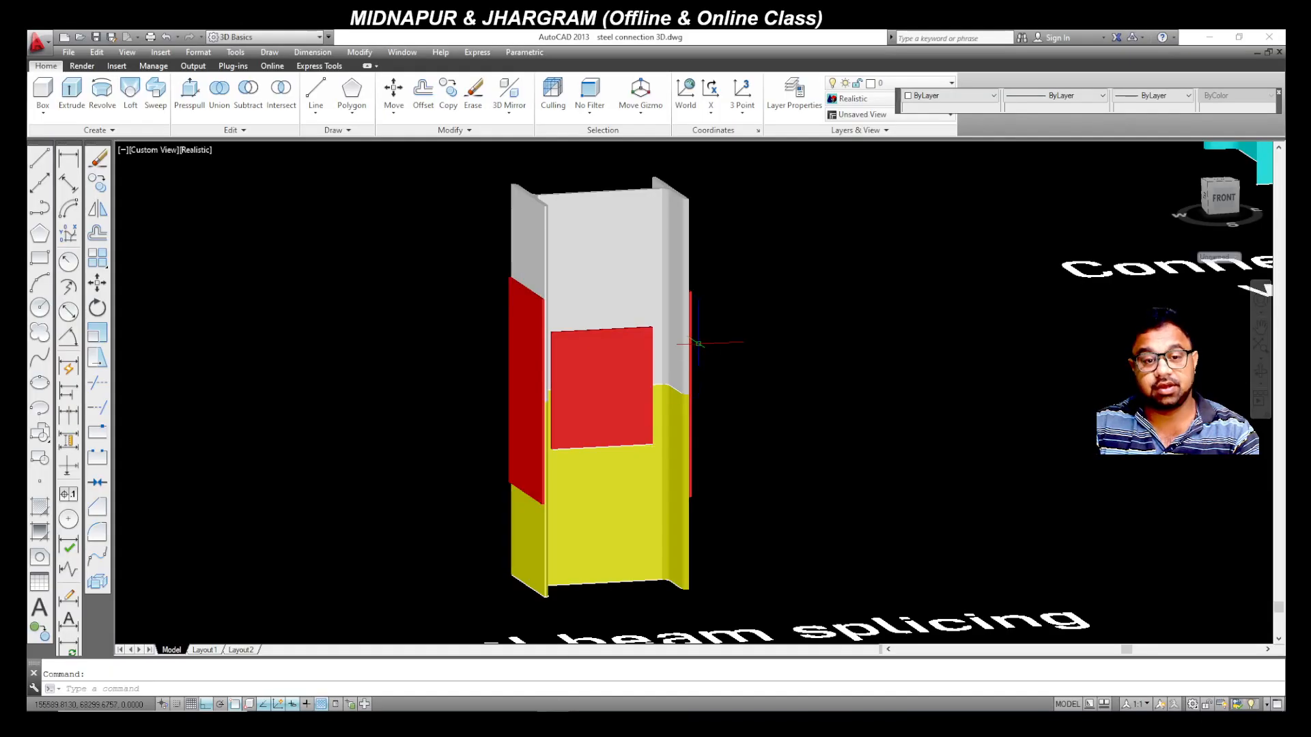
middle_click_drag(877, 417, 843, 396, "shift")
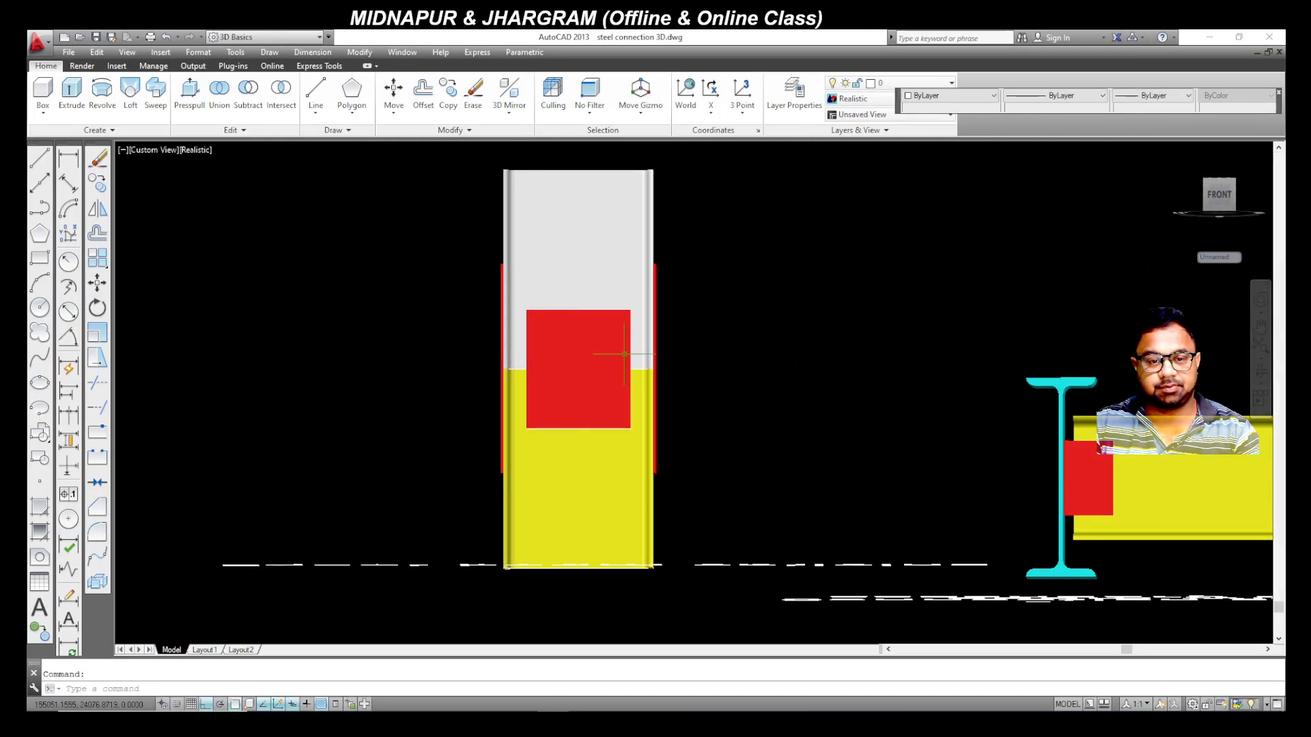
scroll(592, 379, "up", 3)
scroll(544, 446, "down", 2)
scroll(564, 366, "down", 2)
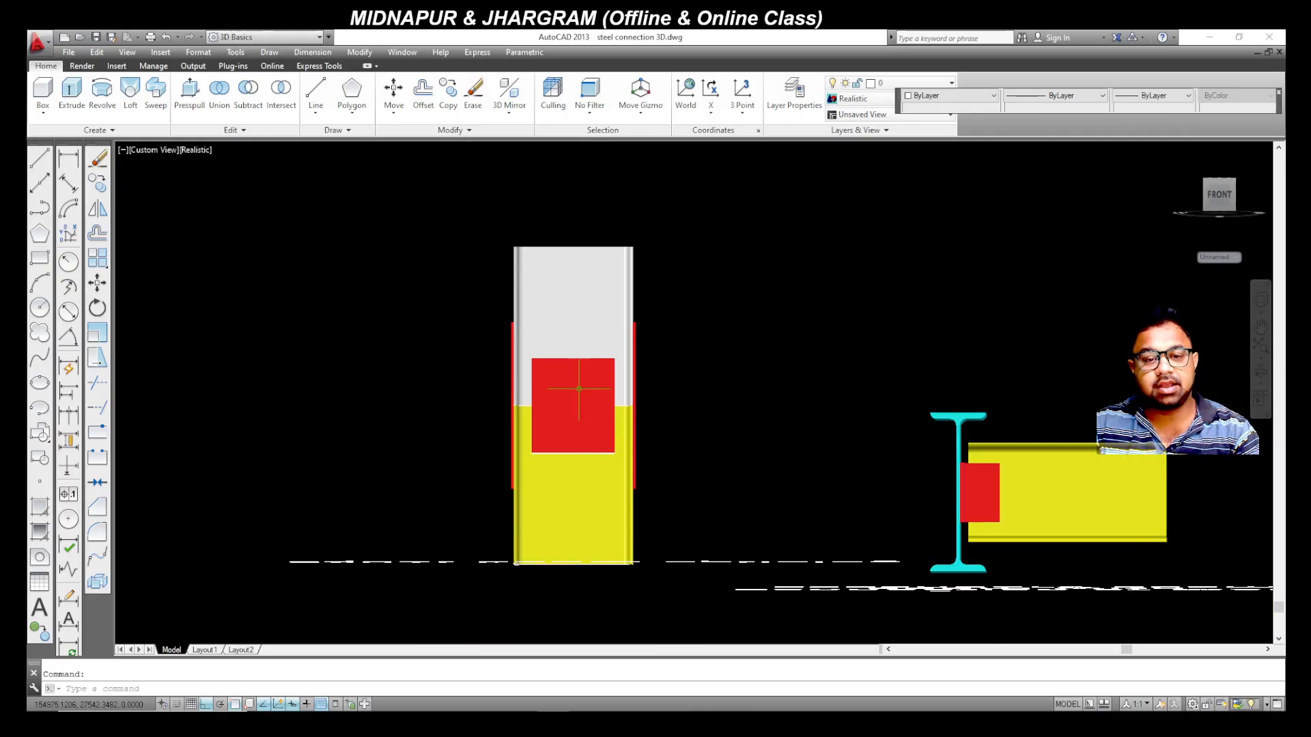
scroll(571, 380, "up", 2)
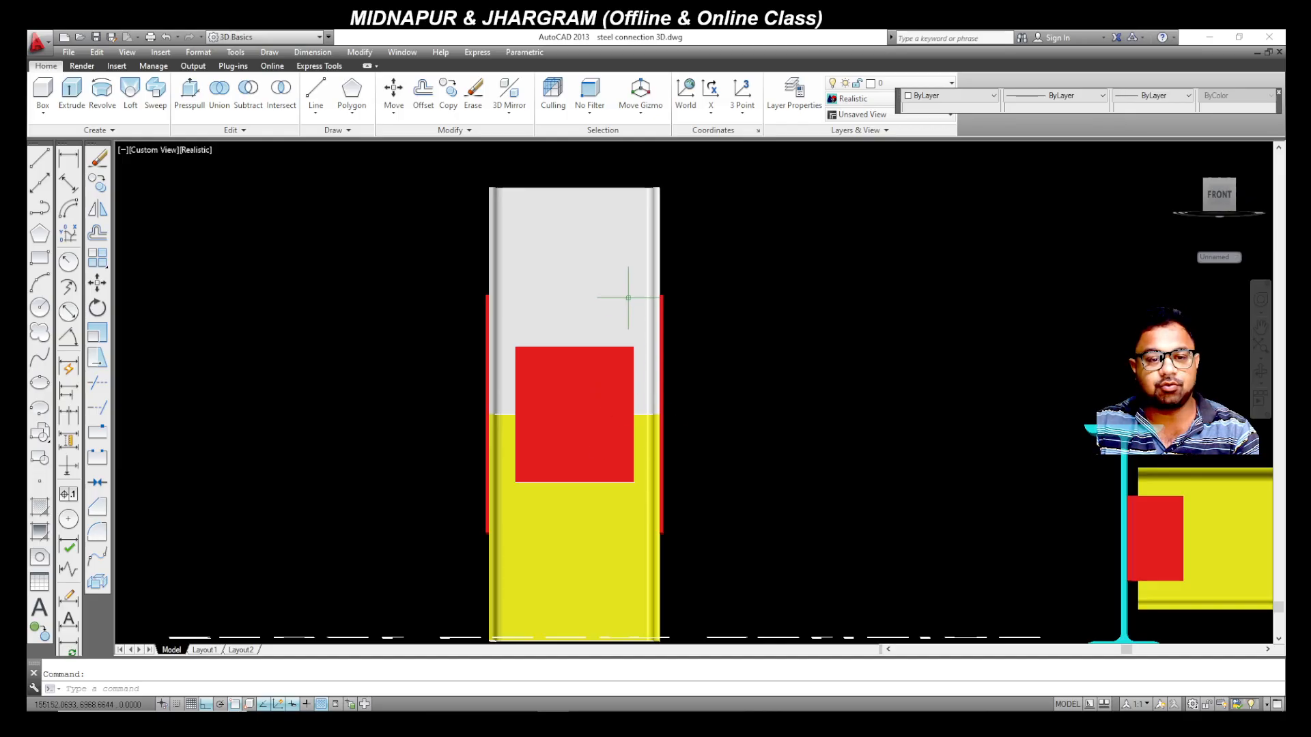
left_click(597, 287)
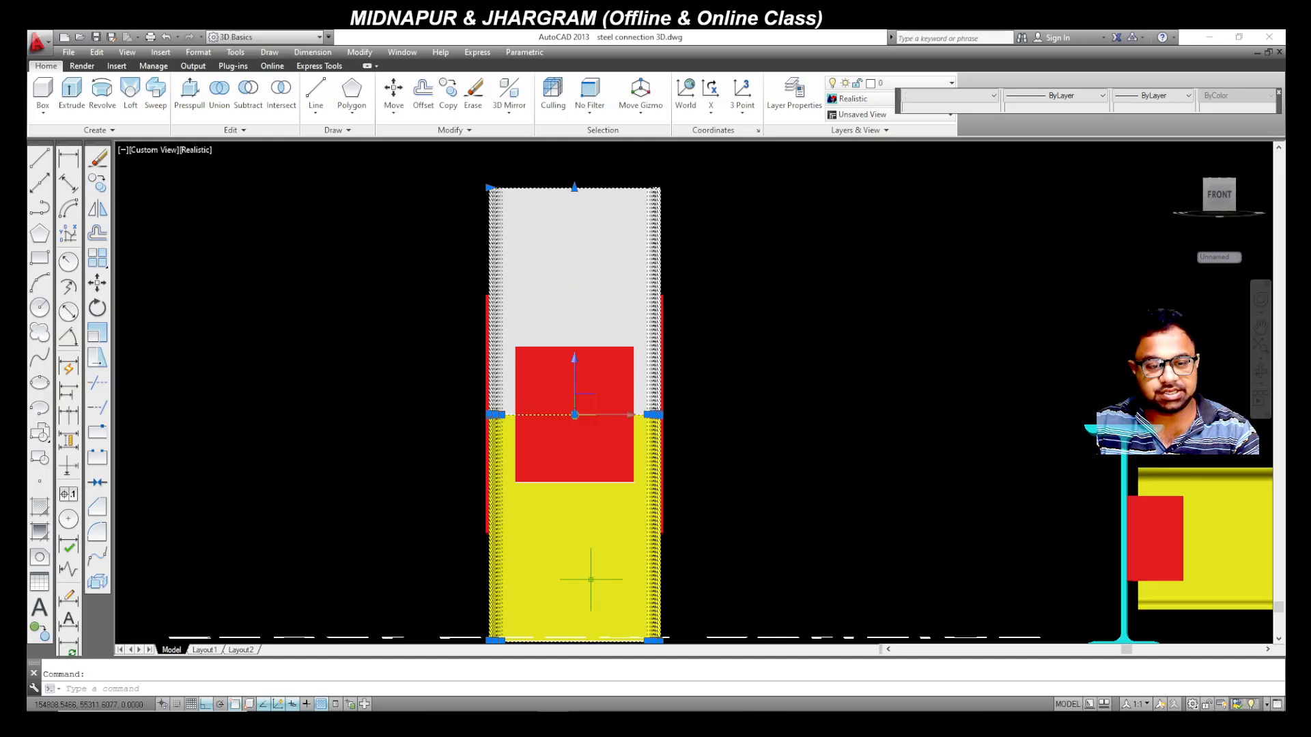
key("Escape")
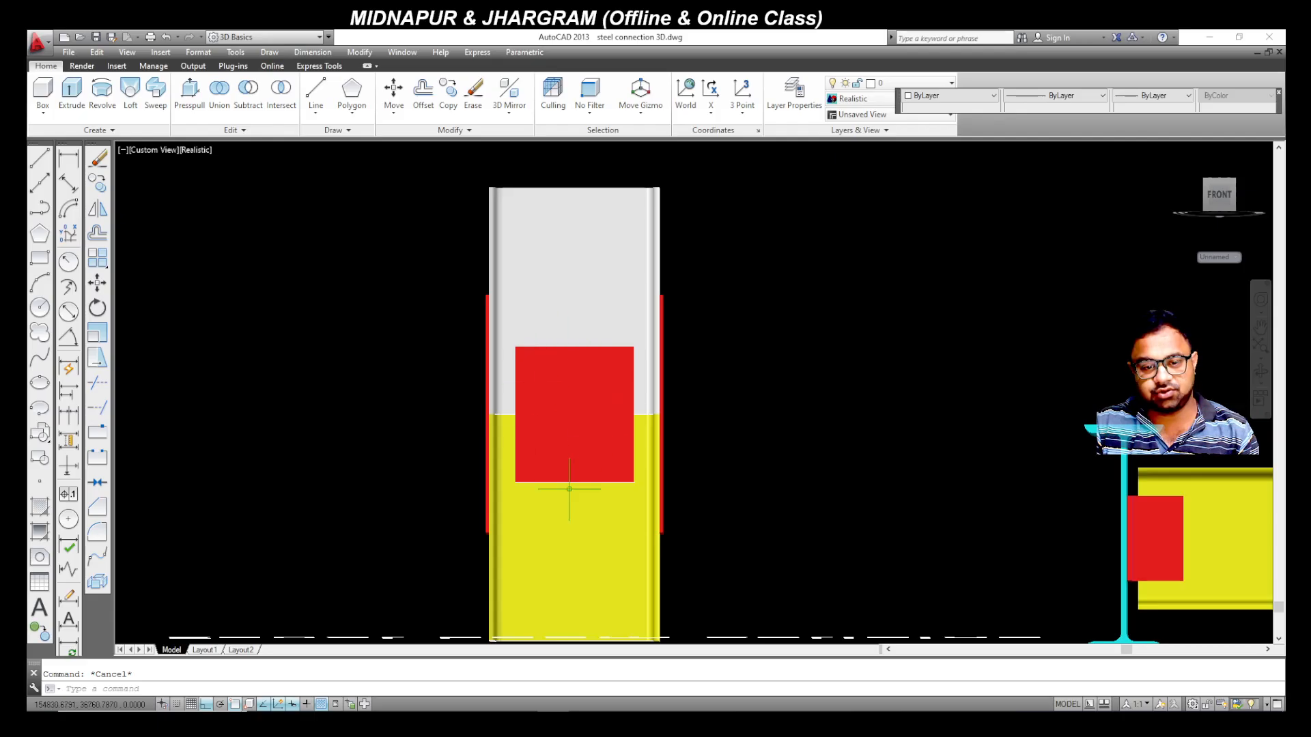
Step: Select the two red cover plates on the outer faces of the flanges to show their extent across the joint
scroll(674, 296, "up", 2)
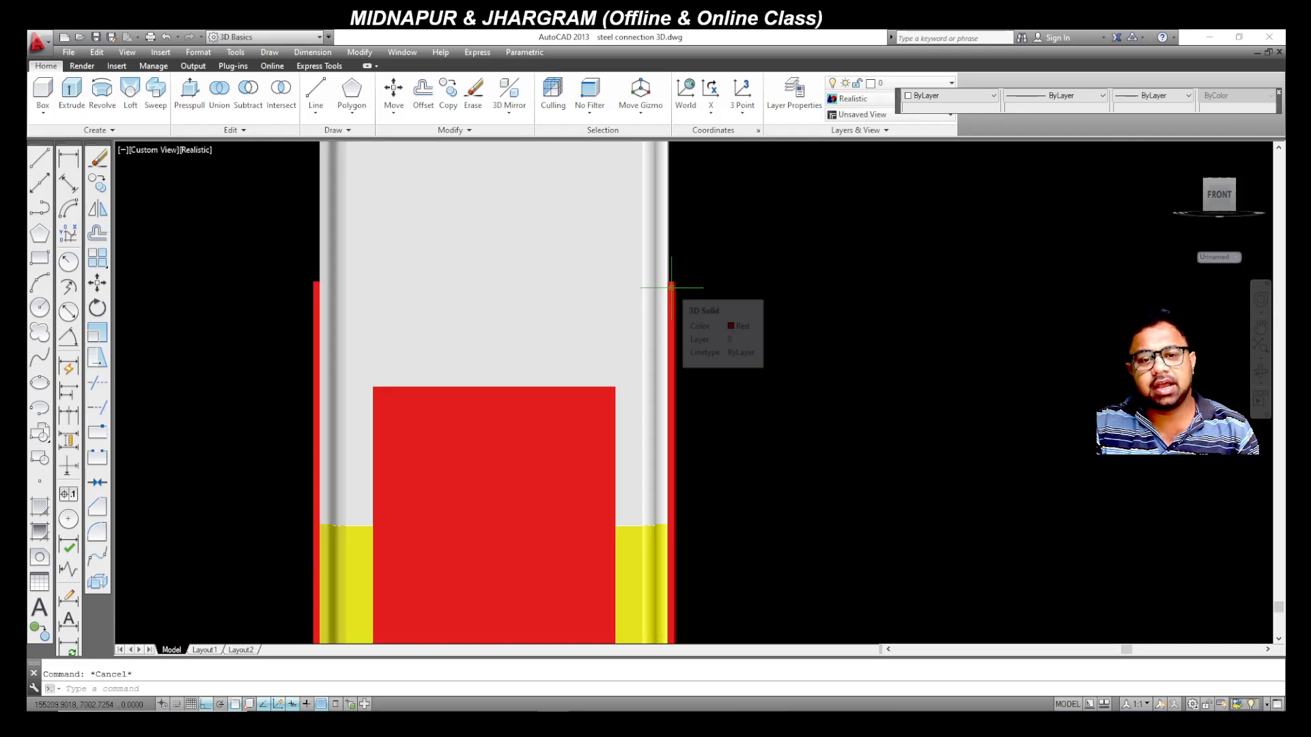
left_click(672, 287)
left_click(310, 300)
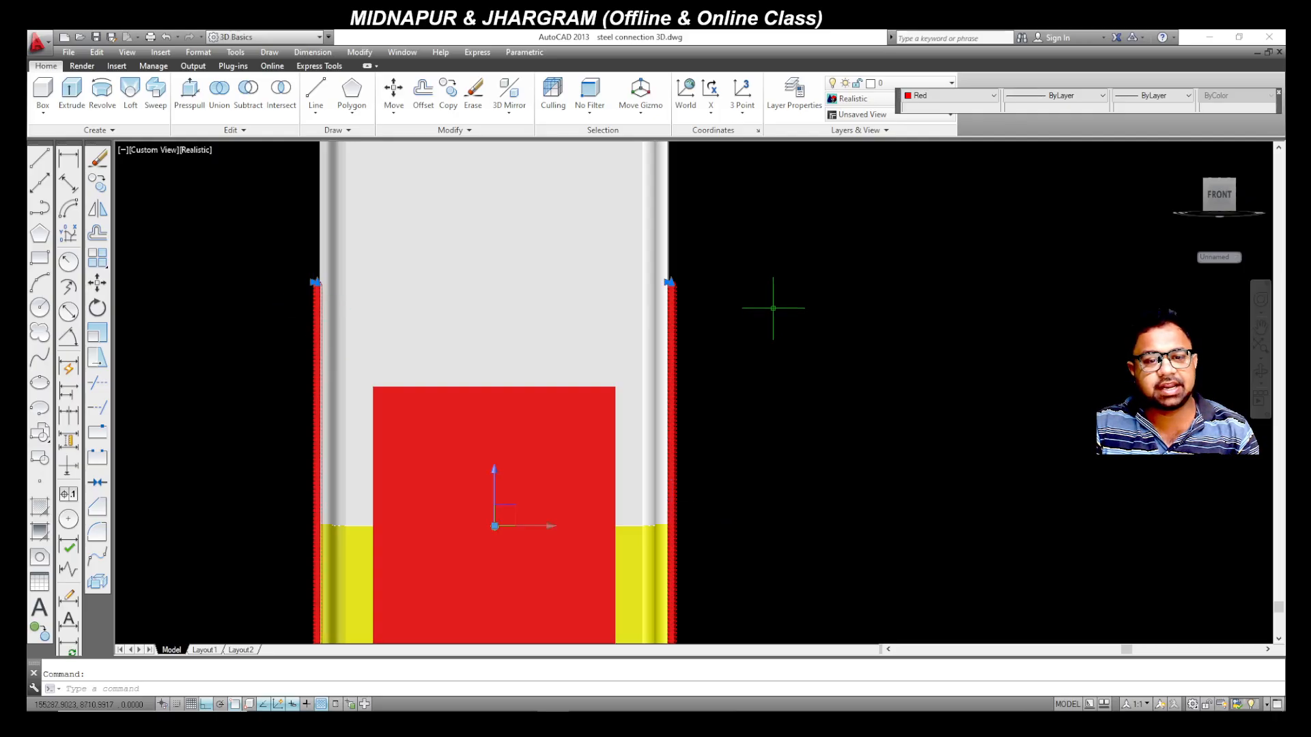
scroll(706, 341, "down", 2)
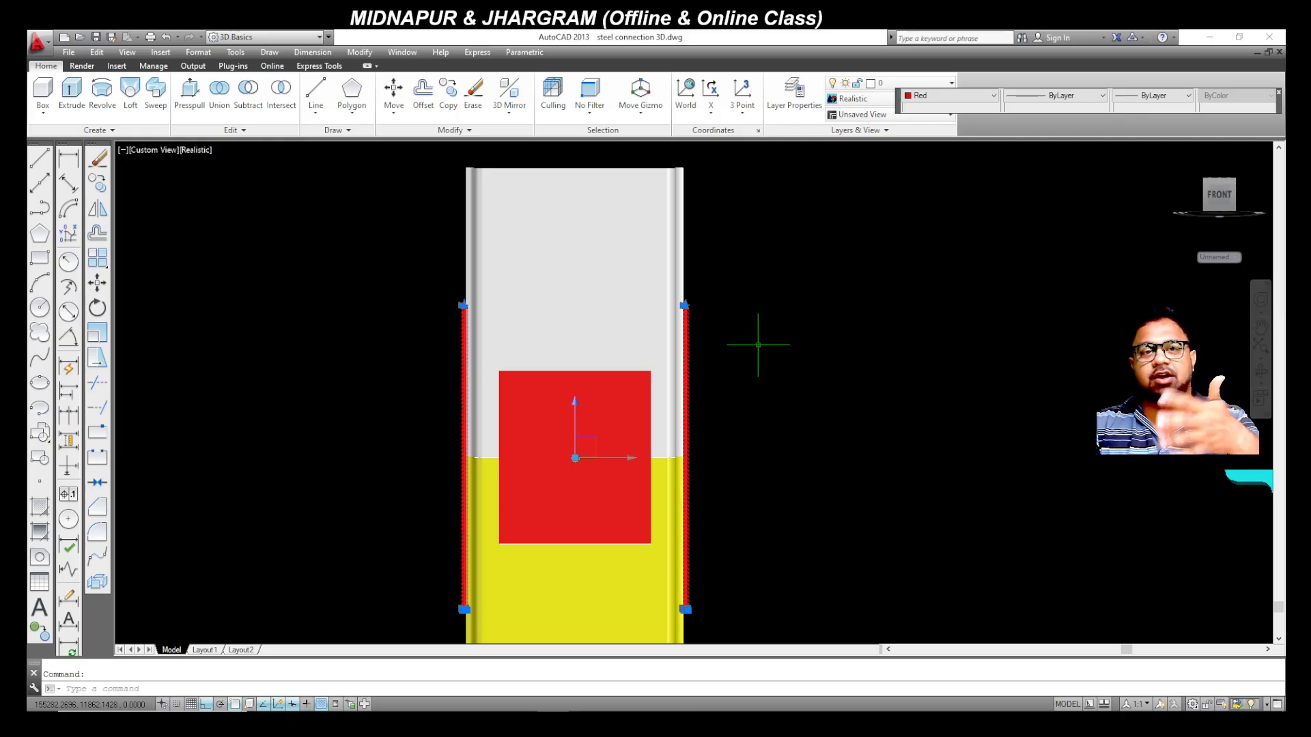
Step: Switch to the assignment PDF and, on page 9's front elevation, re-circle both flanges and outline the 210 x 240 x 12 splice plate
scroll(596, 372, "down", 2)
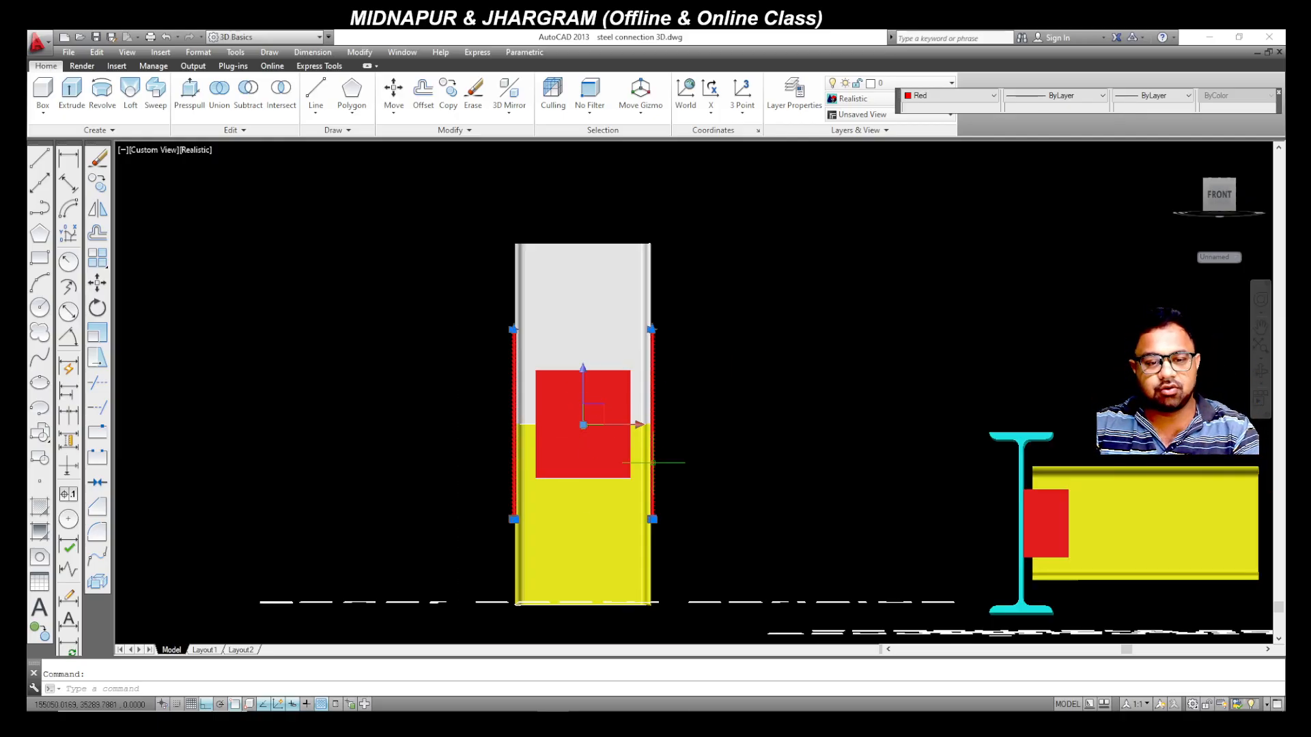
scroll(592, 468, "up", 2)
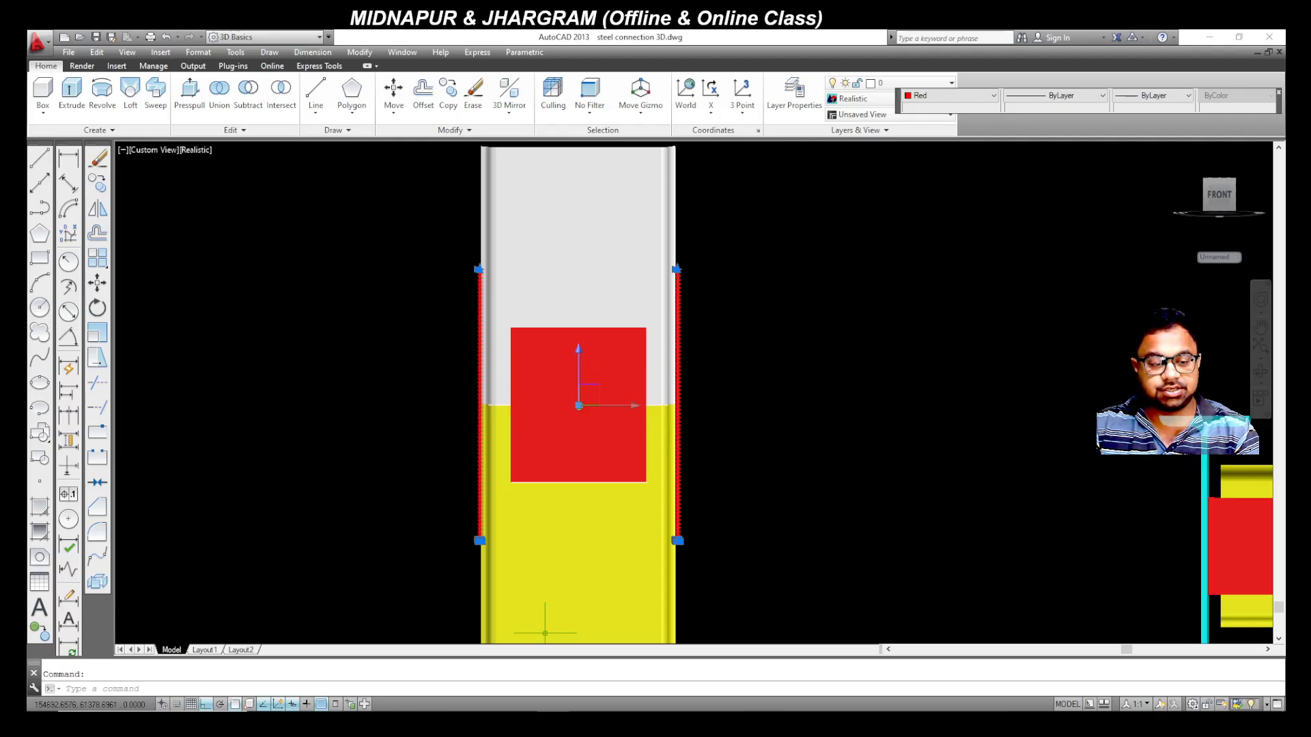
mouse_move(330, 721)
left_click(341, 666)
scroll(700, 571, "down", 1)
scroll(696, 556, "up", 2)
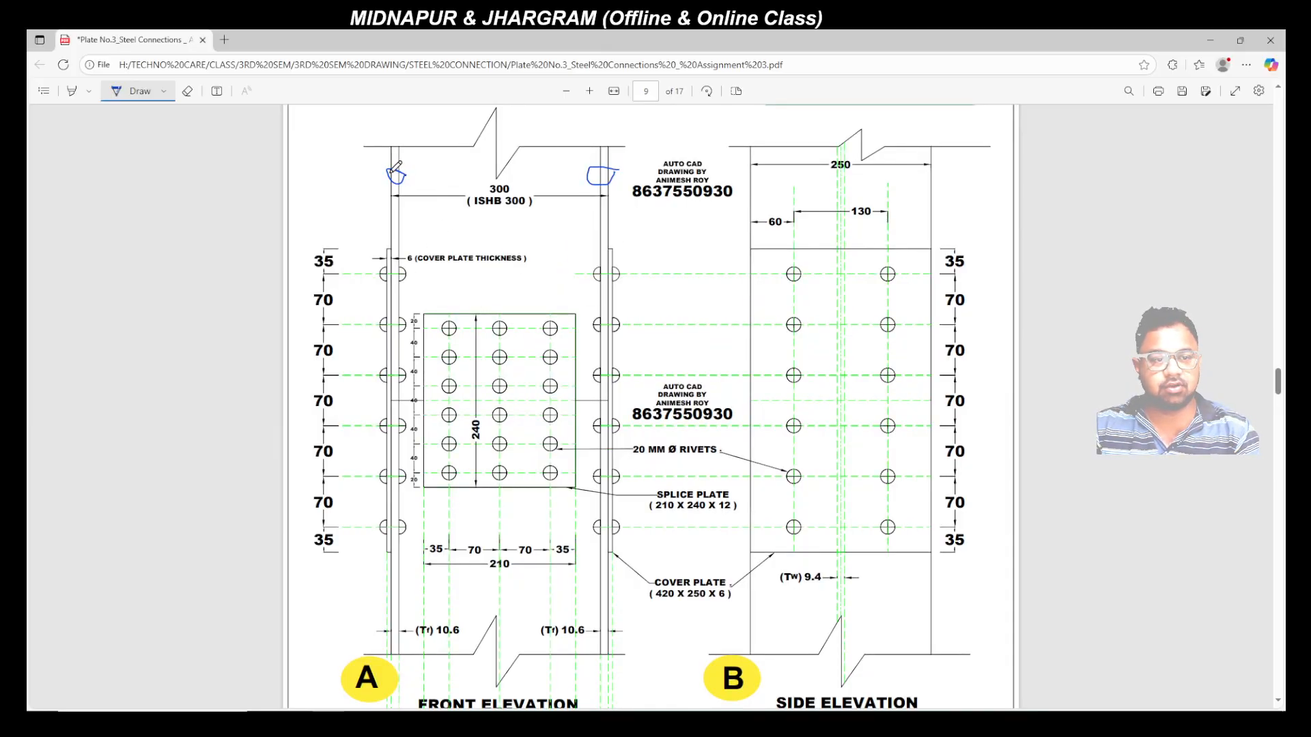
left_click_drag(394, 170, 401, 167)
mouse_move(612, 164)
left_mouse_down()
mouse_move(589, 167)
mouse_move(619, 162)
left_mouse_up()
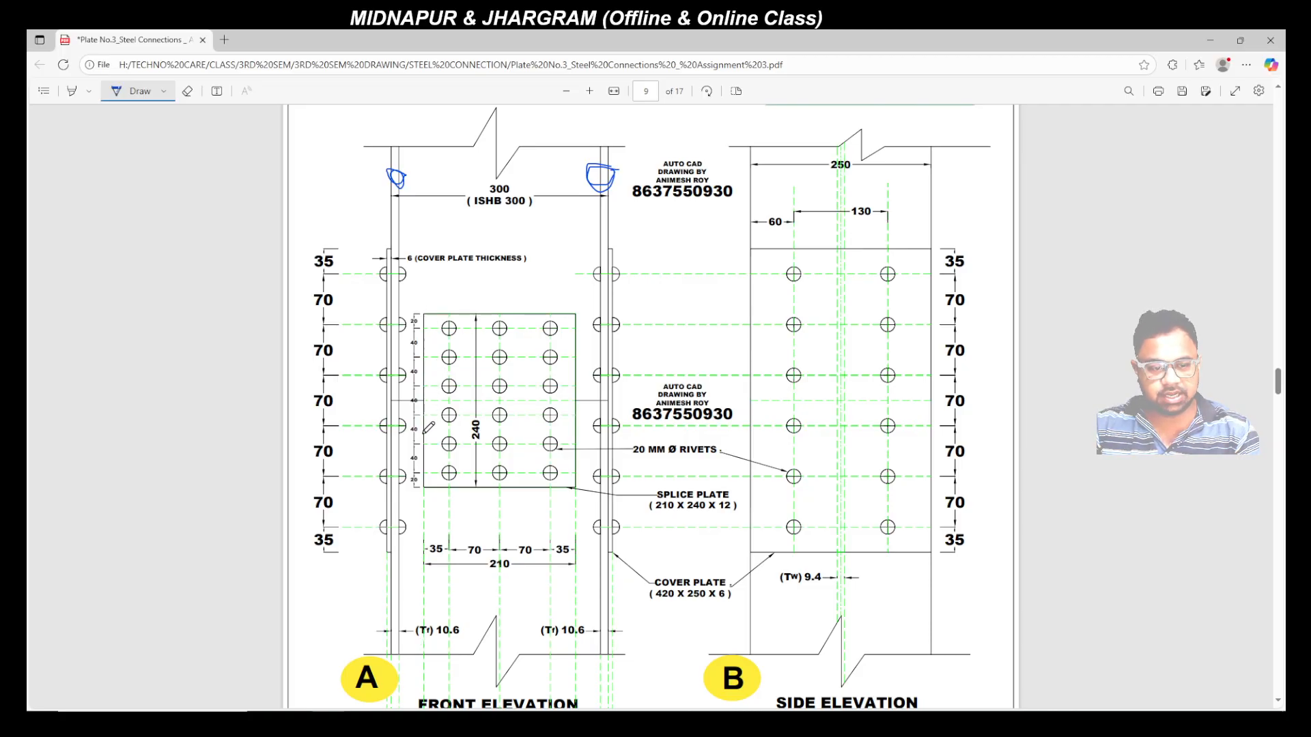
mouse_move(572, 410)
left_mouse_down()
mouse_move(572, 321)
mouse_move(419, 312)
mouse_move(426, 471)
mouse_move(467, 489)
mouse_move(568, 488)
left_mouse_up()
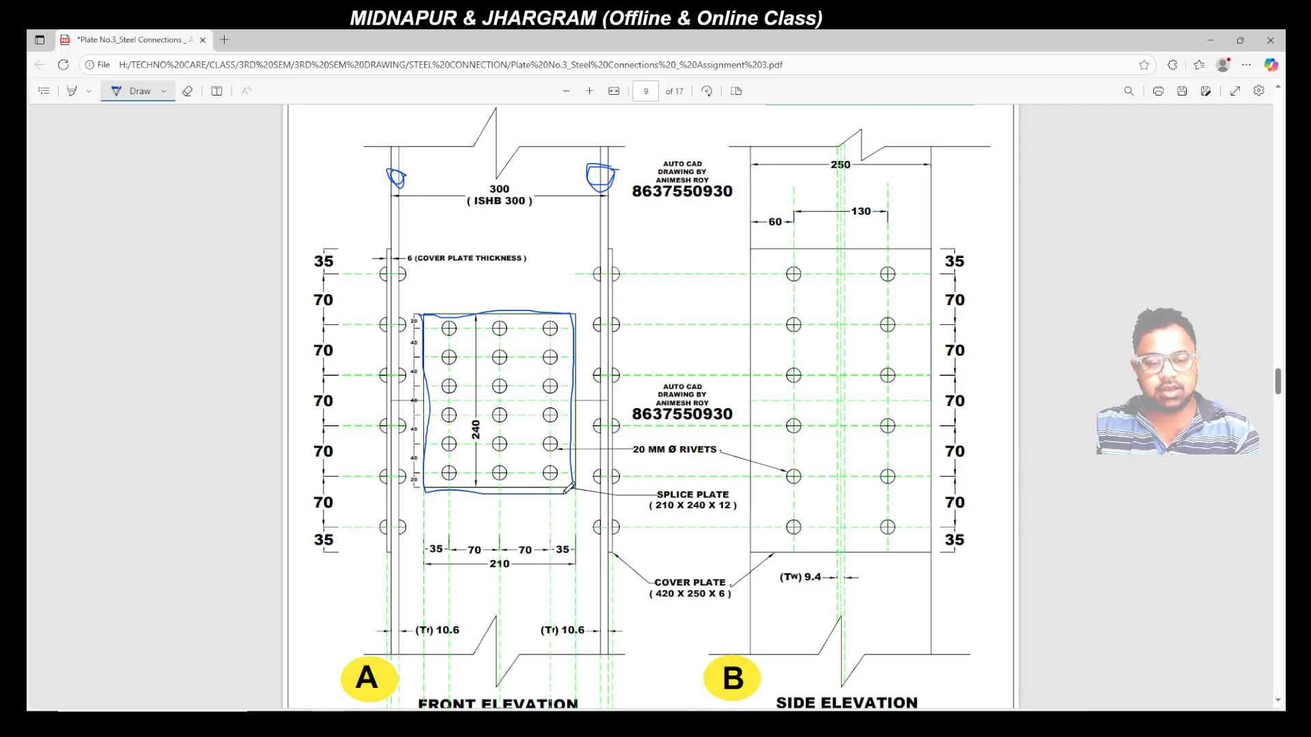
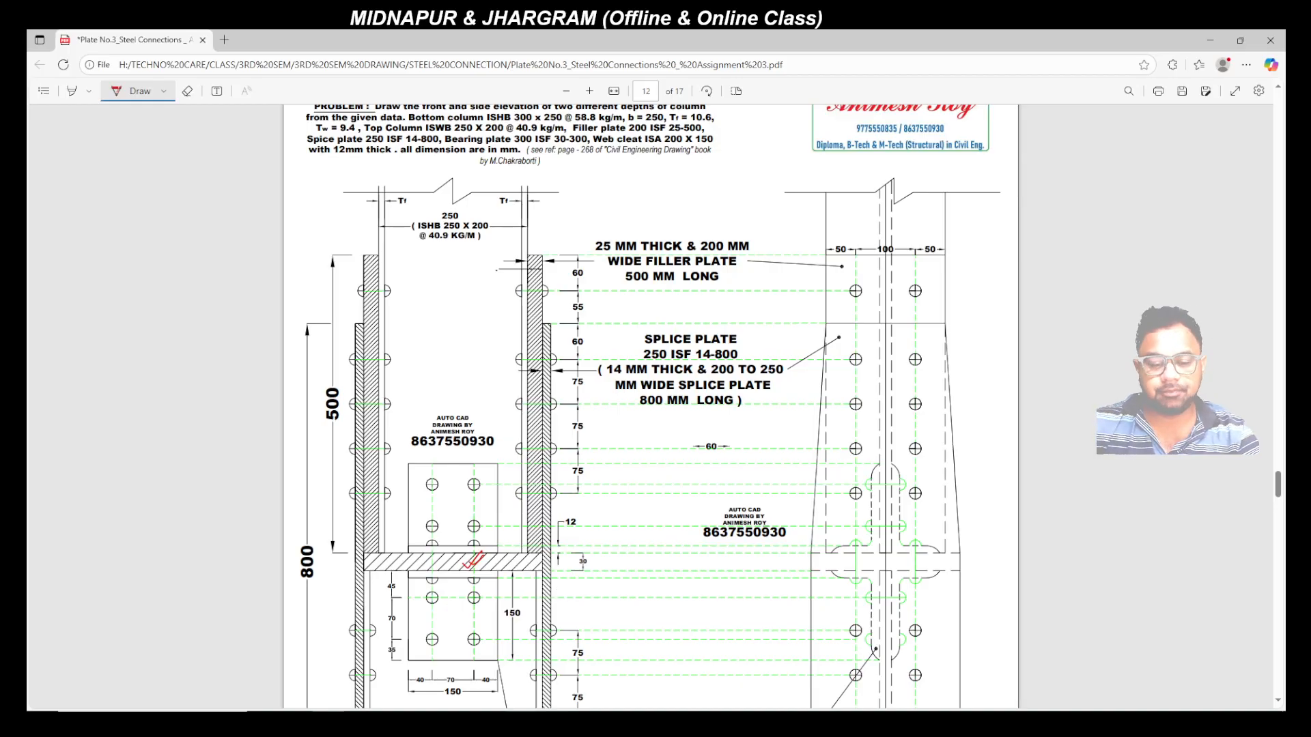
Step: Switch to AutoCAD, add the cyan bearing plate between the two columns to the selection and view the joint from above
key("alt+Tab")
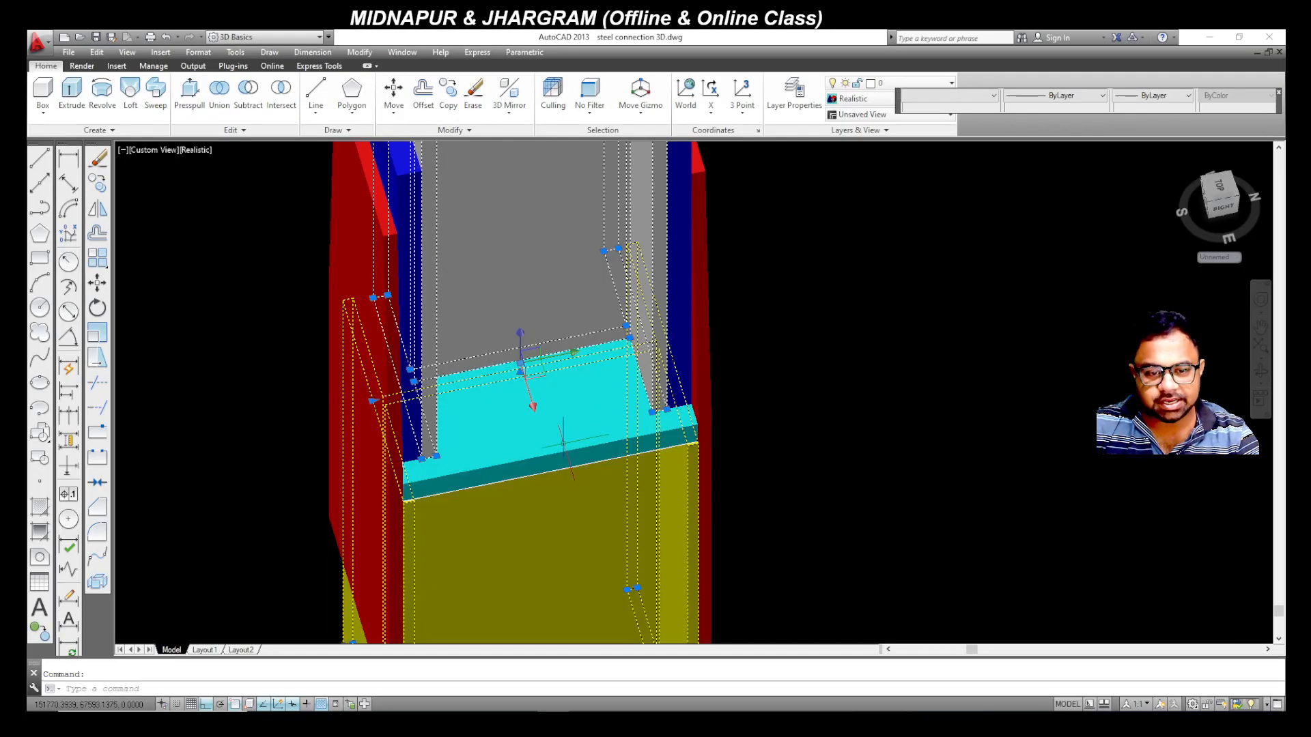
left_click(585, 435)
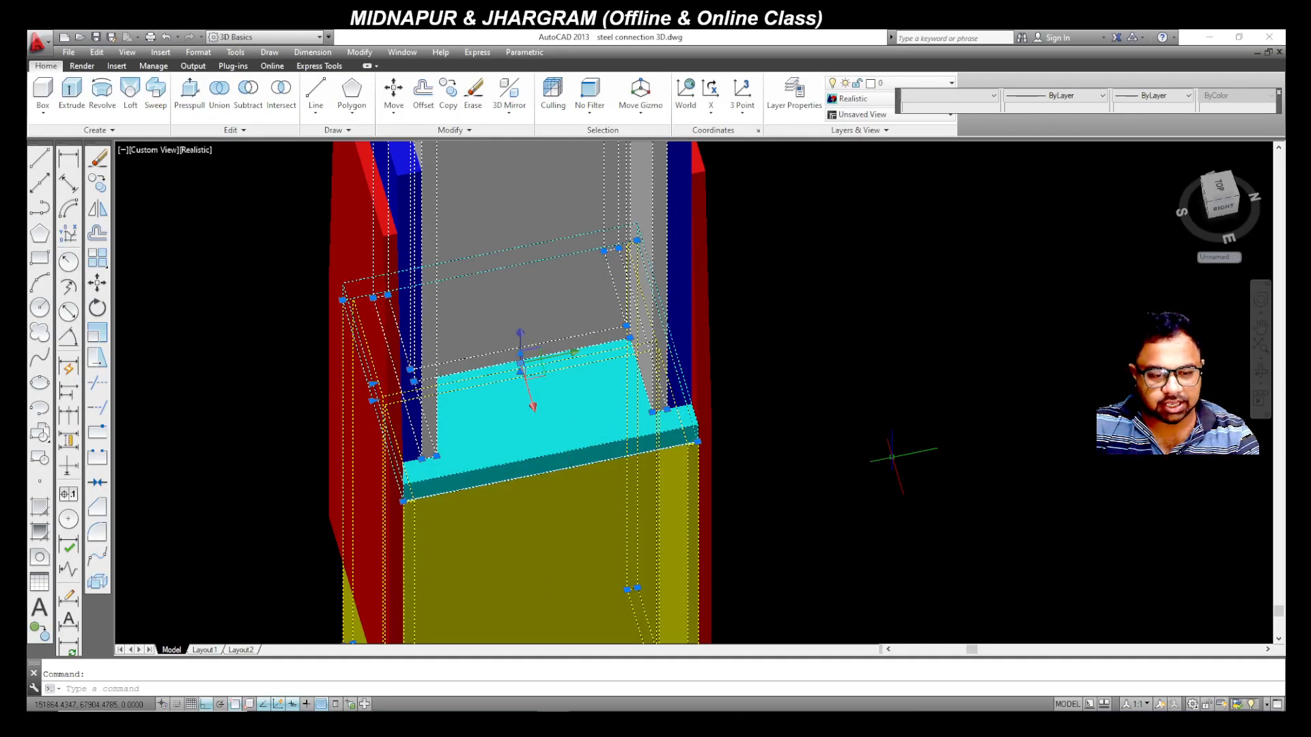
middle_click_drag(895, 463, 922, 393, "shift")
middle_click_drag(895, 451, 896, 483, "shift")
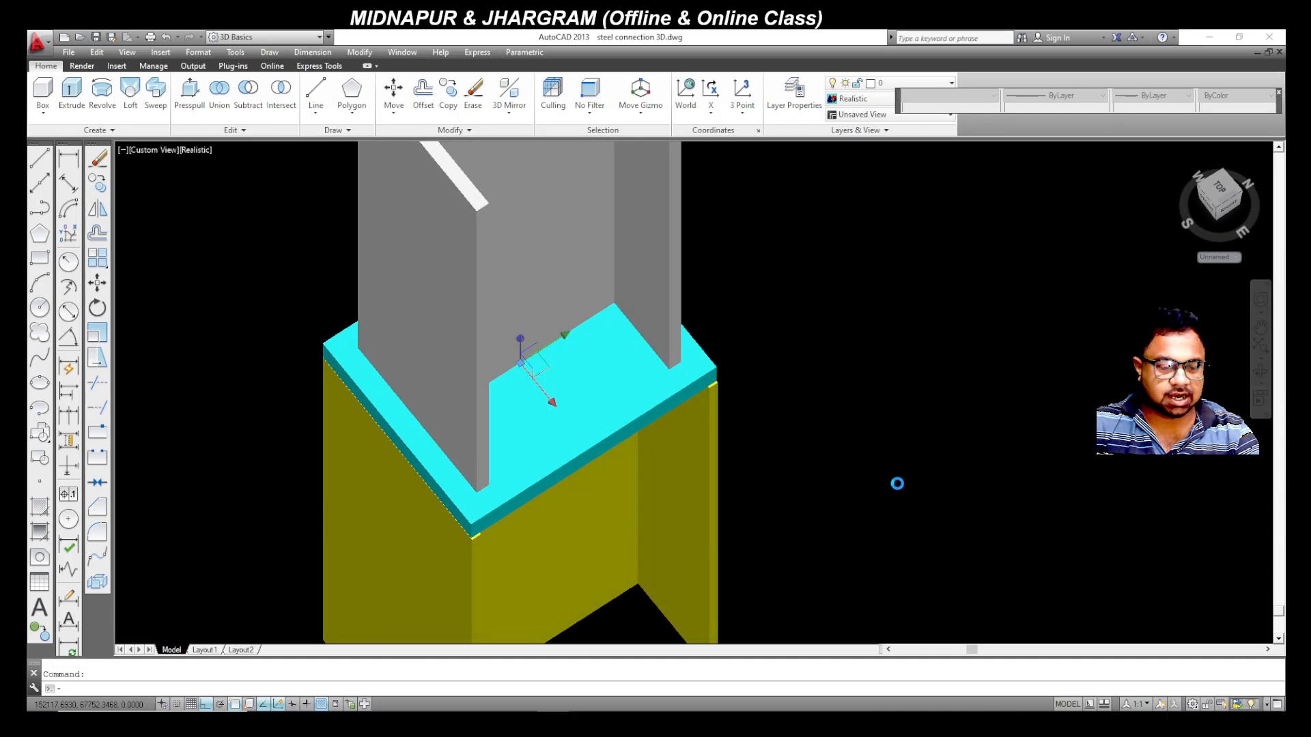
scroll(850, 440, "down", 5)
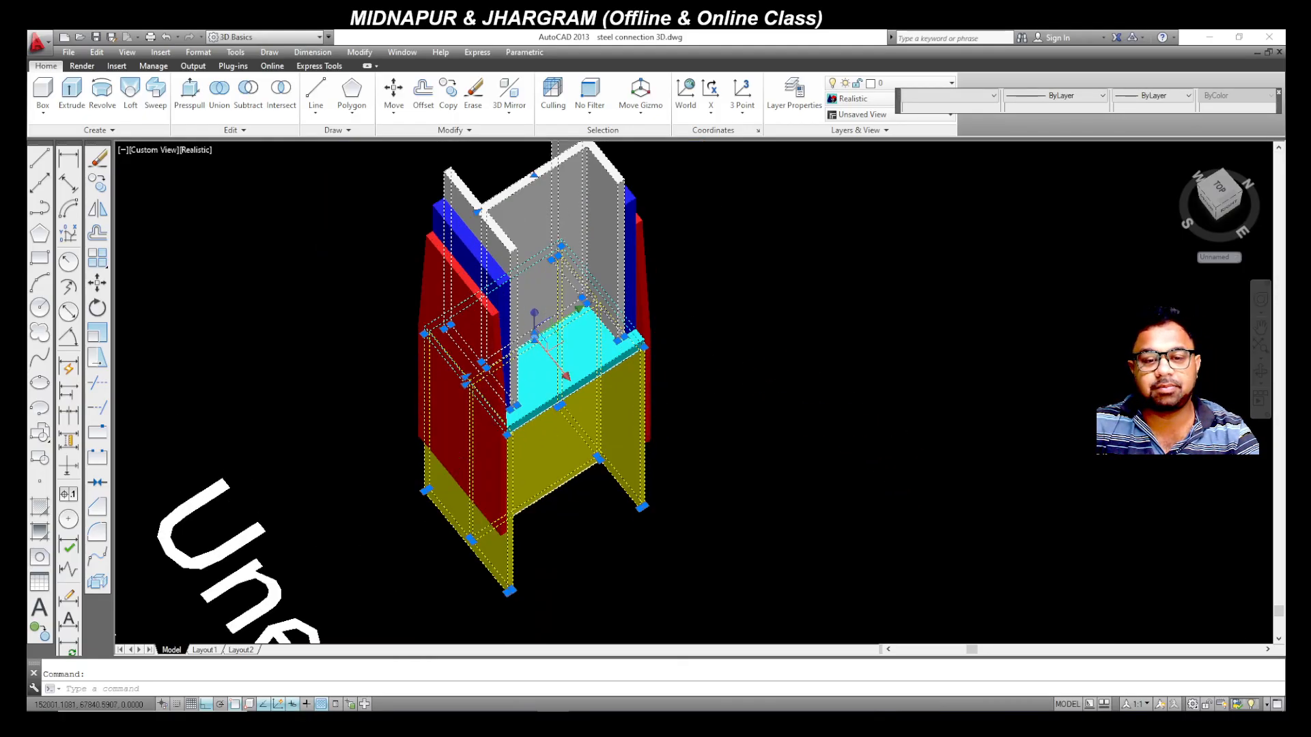
scroll(931, 452, "up", 1)
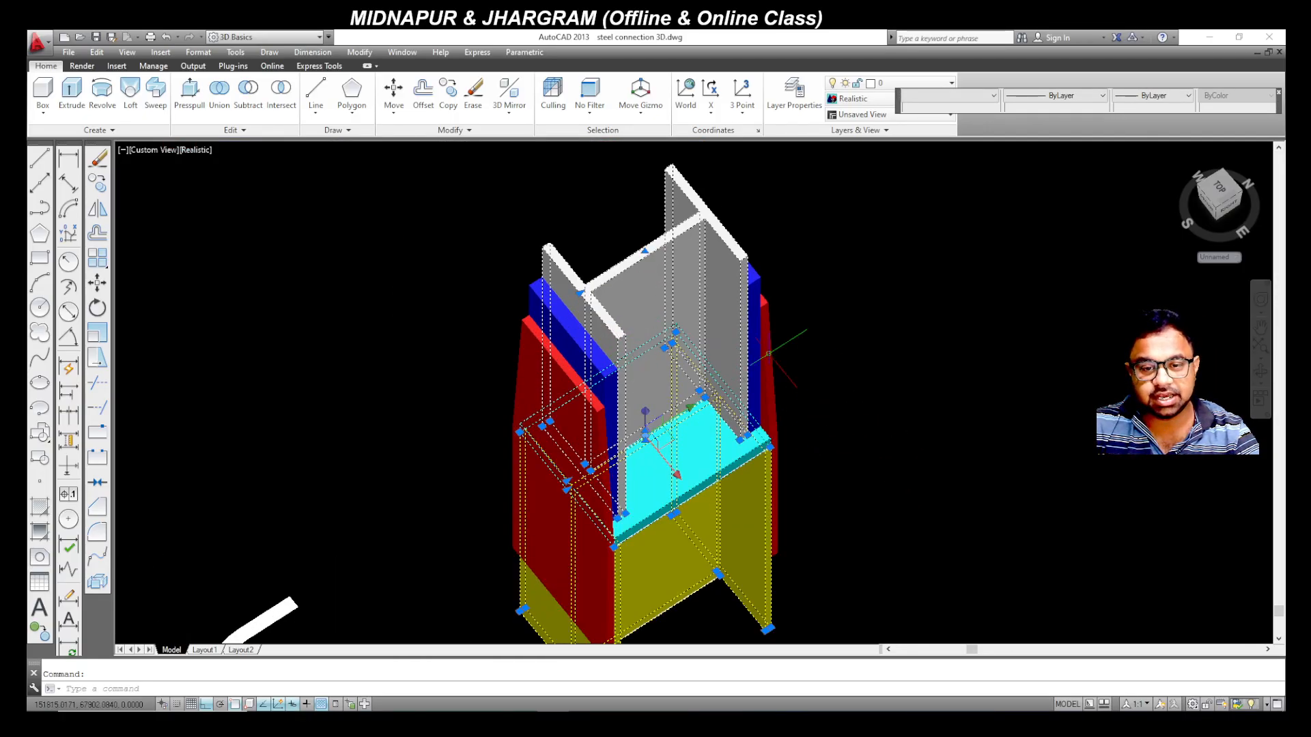
Step: Examine how the bearing plate sits between the grey upper column and the yellow lower column, from close up and as a whole
scroll(932, 452, "down", 2)
scroll(931, 452, "up", 4)
middle_click_drag(905, 454, 866, 447, "shift")
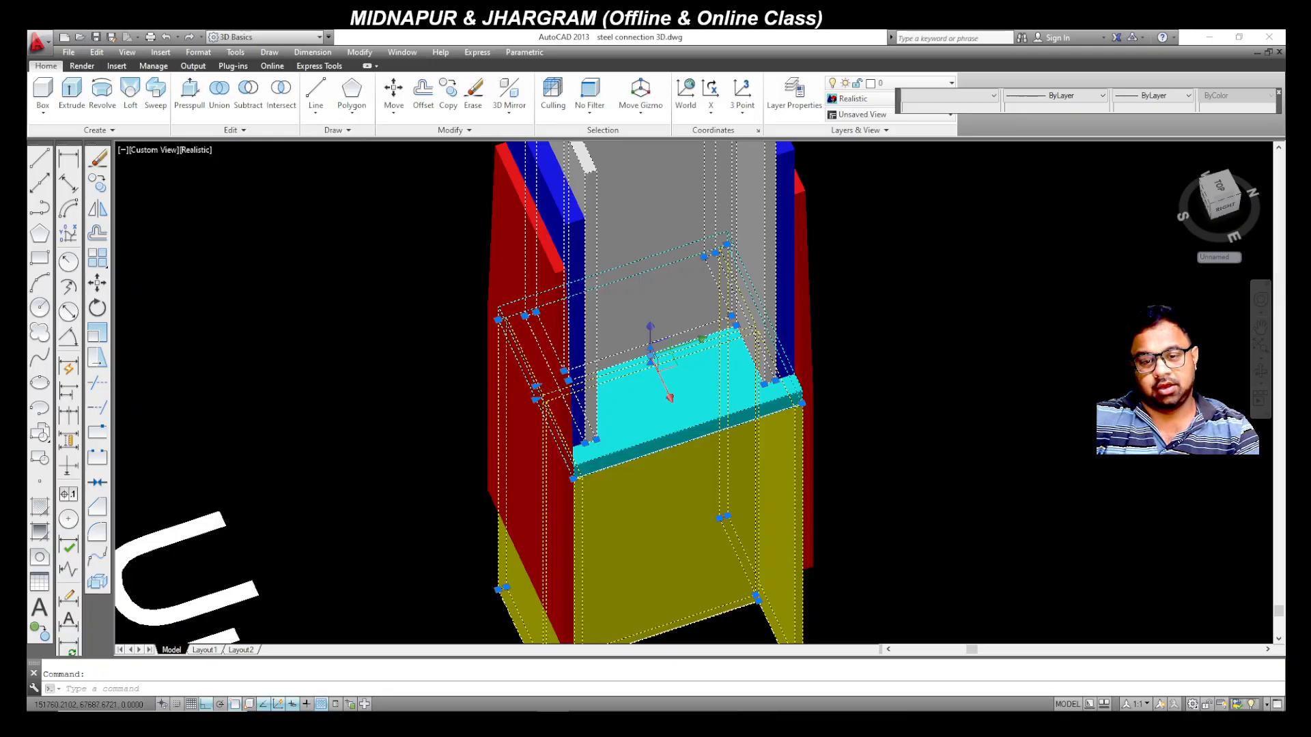
middle_click_drag(929, 471, 906, 512, "shift")
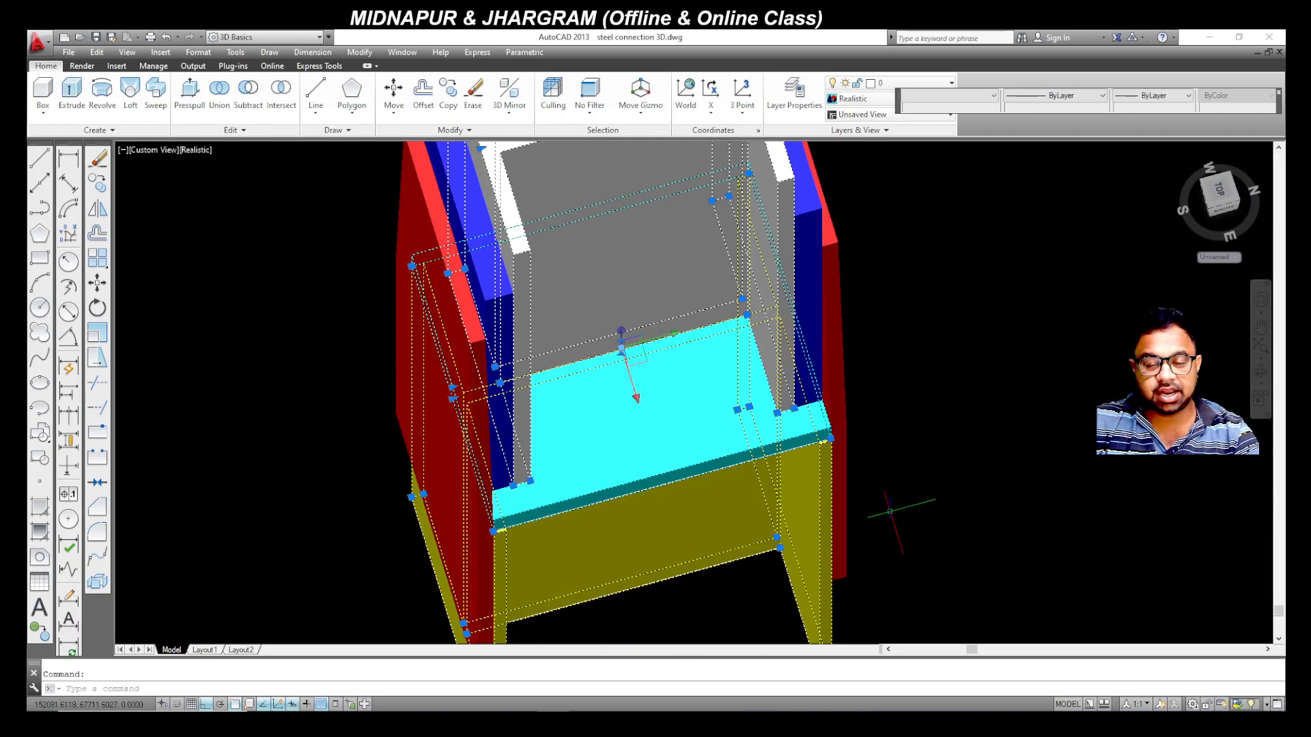
middle_click_drag(897, 441, 912, 430, "shift")
scroll(701, 414, "down", 3)
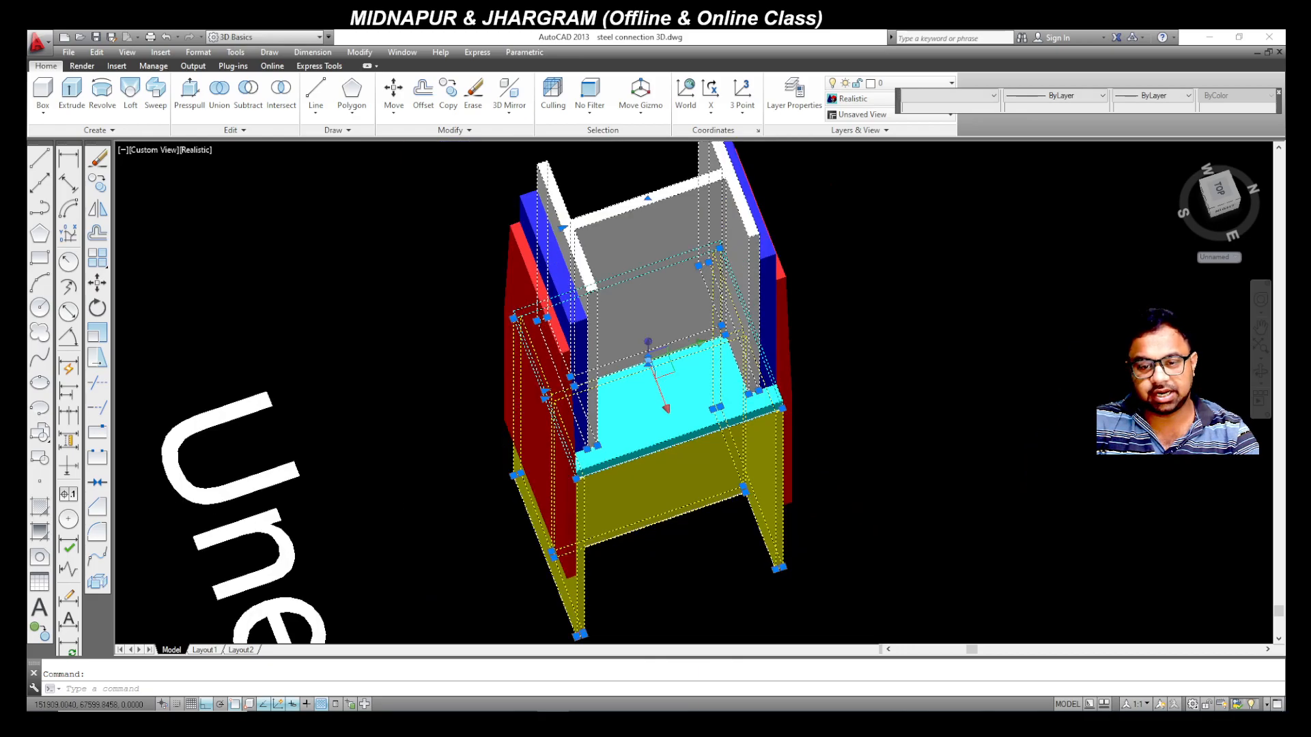
scroll(700, 414, "up", 2)
scroll(878, 464, "down", 3)
scroll(780, 442, "up", 3)
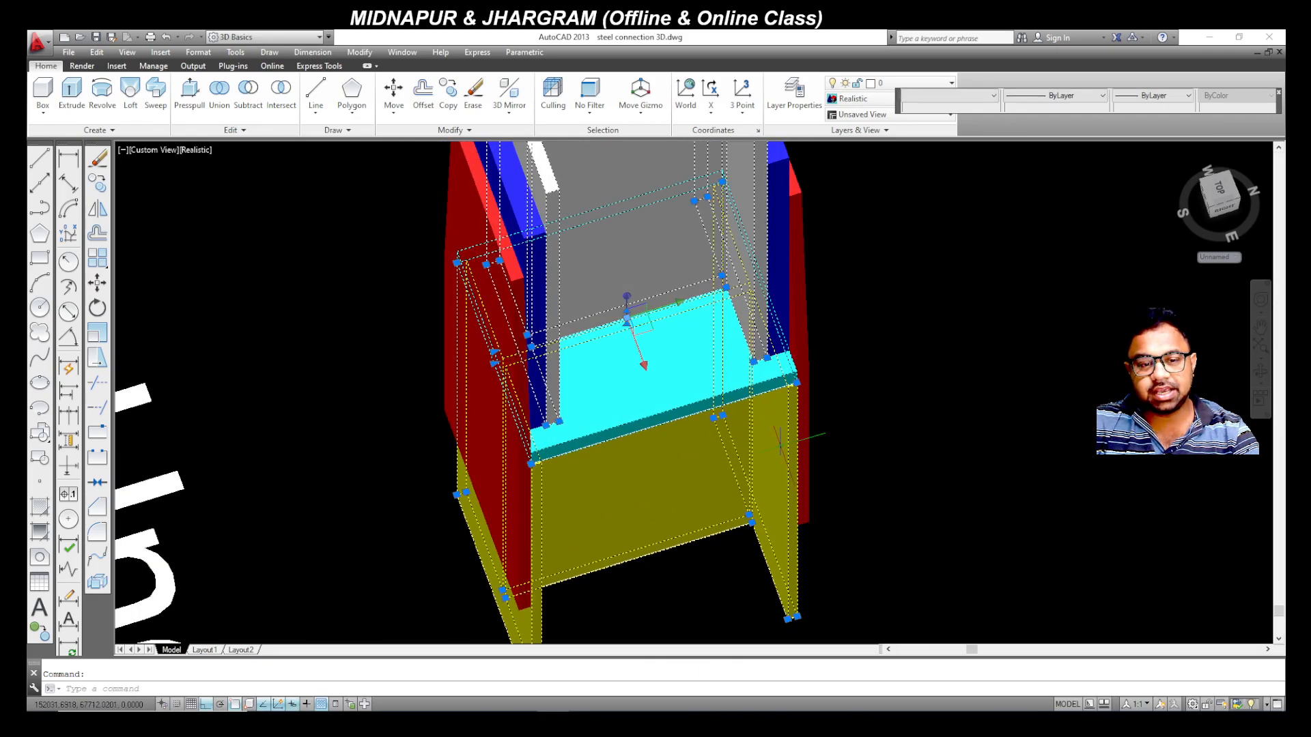
middle_click_drag(780, 442, 869, 427, "shift")
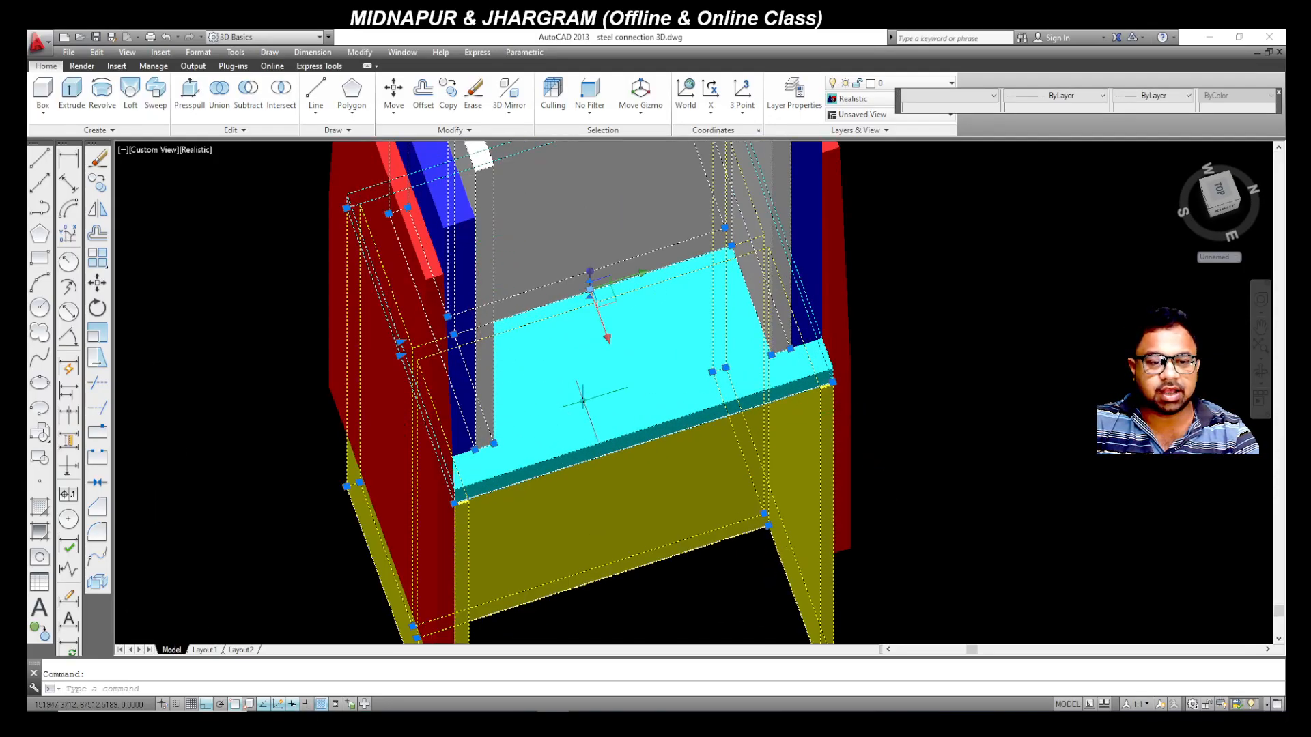
scroll(455, 407, "down", 4)
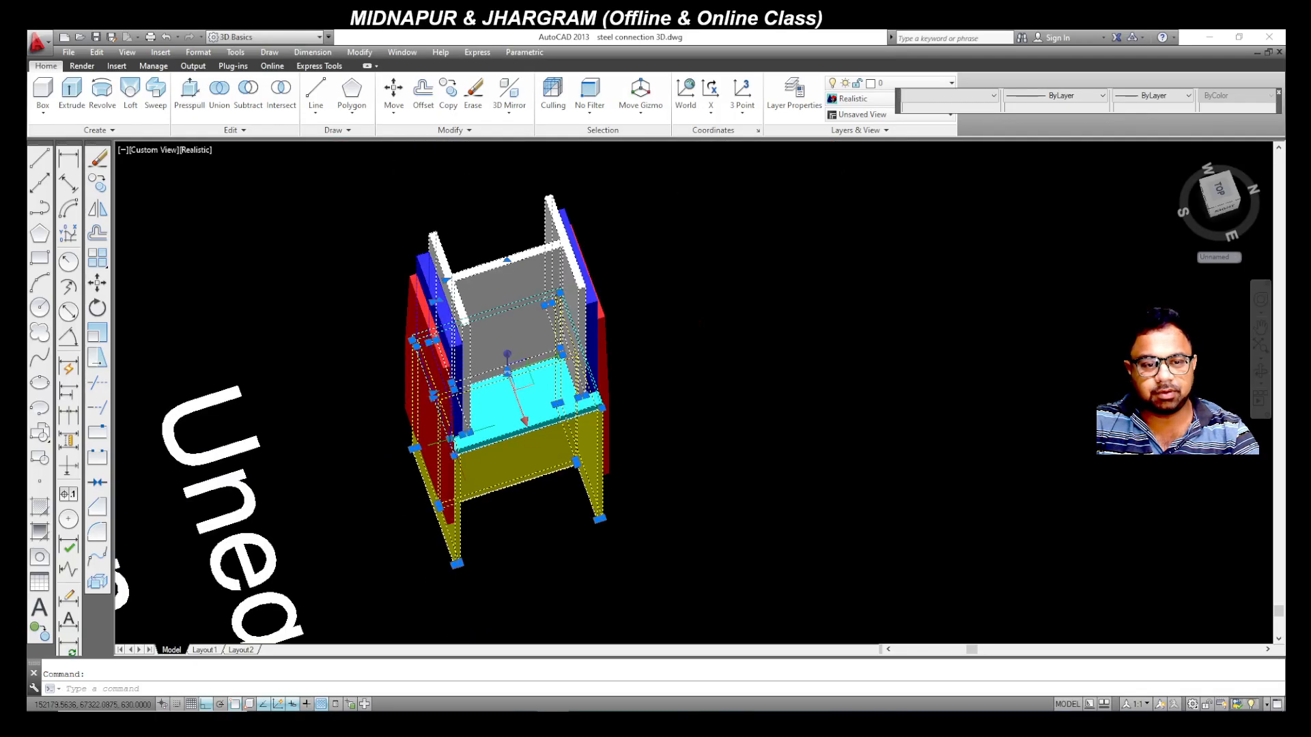
scroll(591, 327, "up", 2)
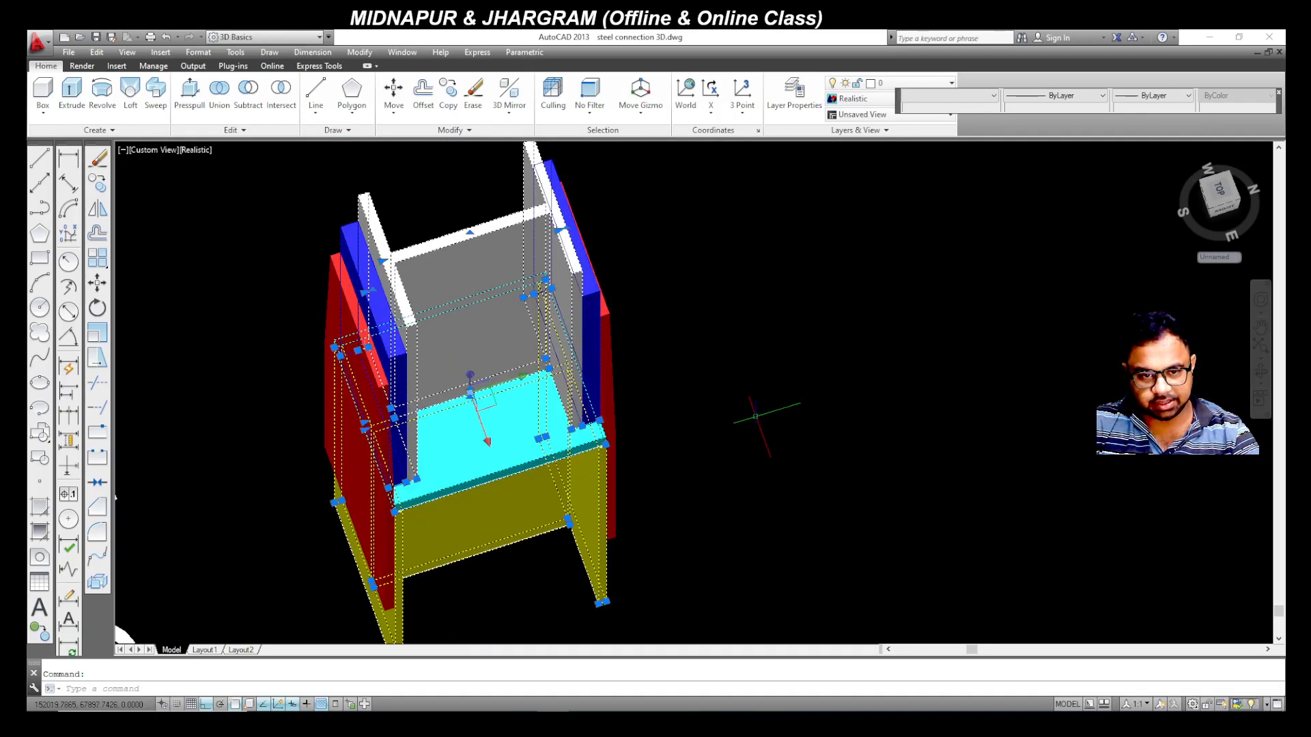
Step: Orbit around the unequal column splice to examine the blue filler plates and red splice plates on the flange faces
middle_click_drag(755, 415, 589, 415, "shift")
scroll(762, 404, "down", 5)
scroll(654, 416, "up", 4)
middle_click_drag(662, 435, 1051, 465, "shift")
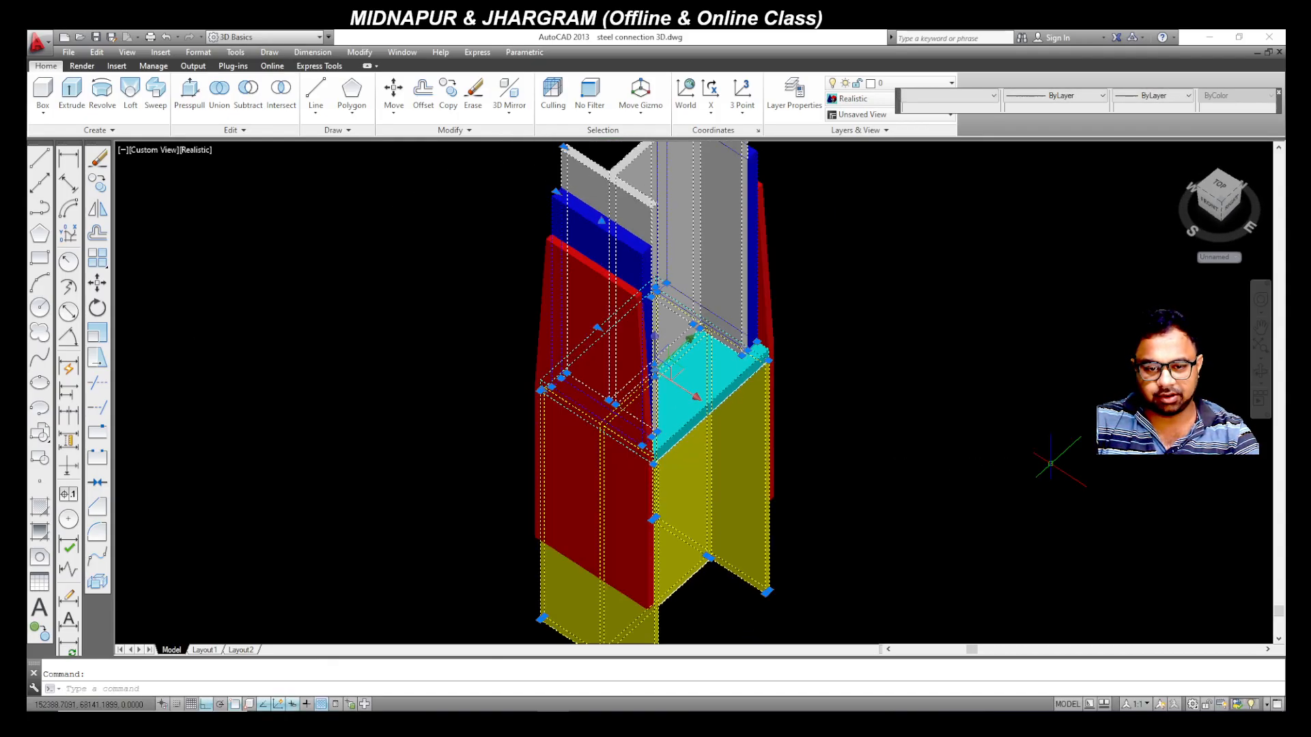
scroll(892, 462, "up", 4)
mouse_move(892, 462)
middle_mouse_down("shift")
mouse_move(694, 462)
mouse_move(891, 462)
middle_mouse_up("shift")
scroll(767, 412, "down", 4)
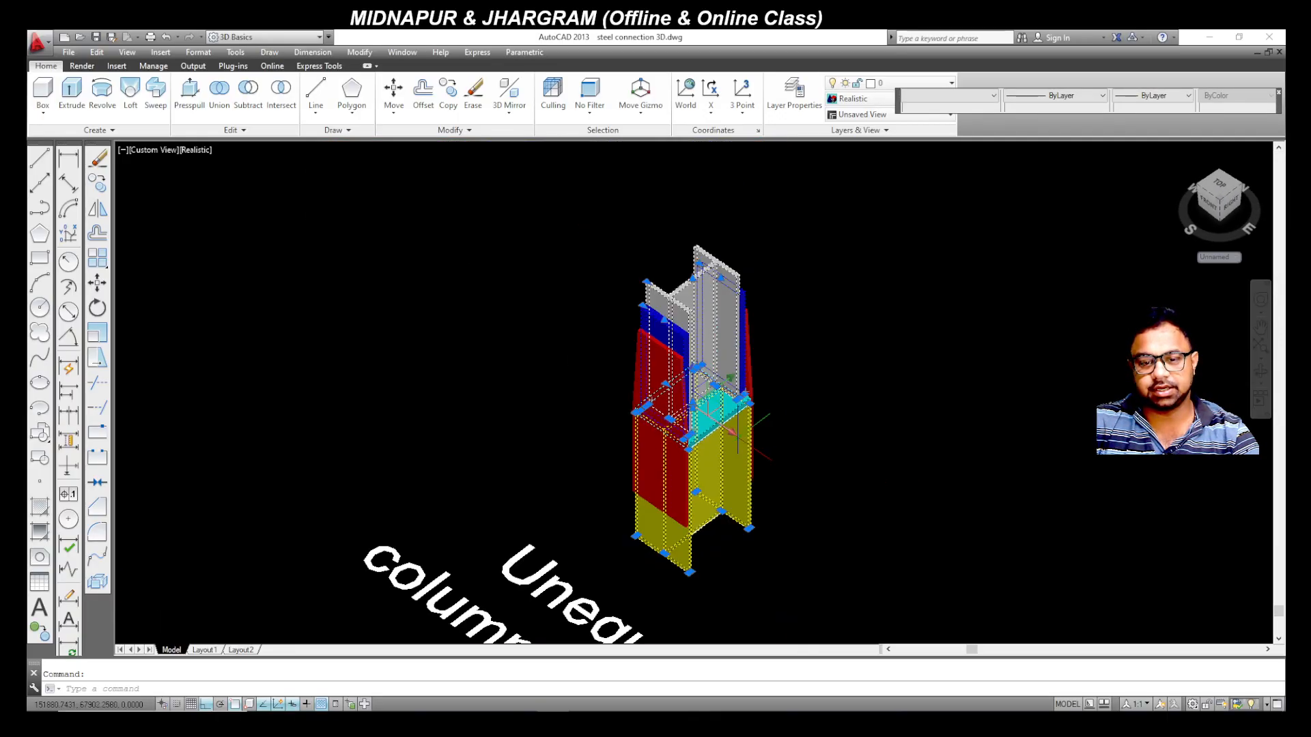
scroll(764, 408, "up", 2)
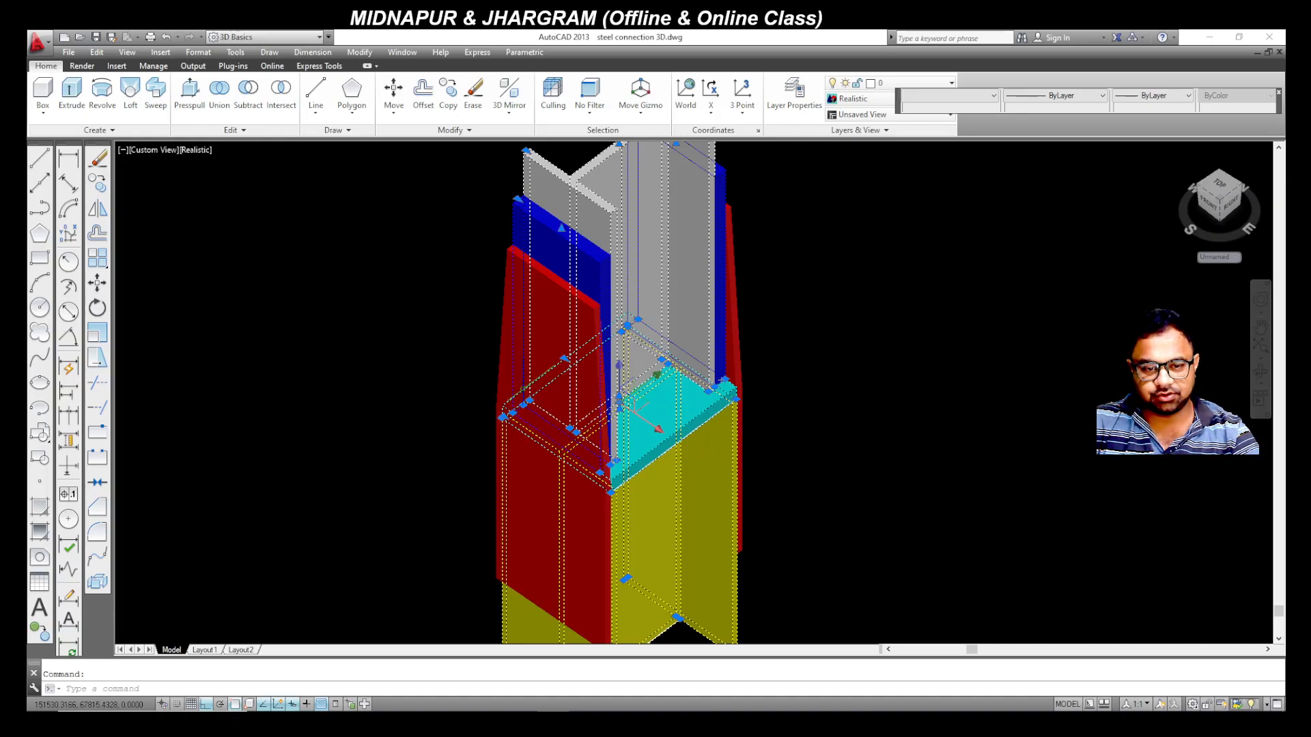
Step: Select the two tapered red splice plates alone and view them from the column's web side
left_click(548, 327)
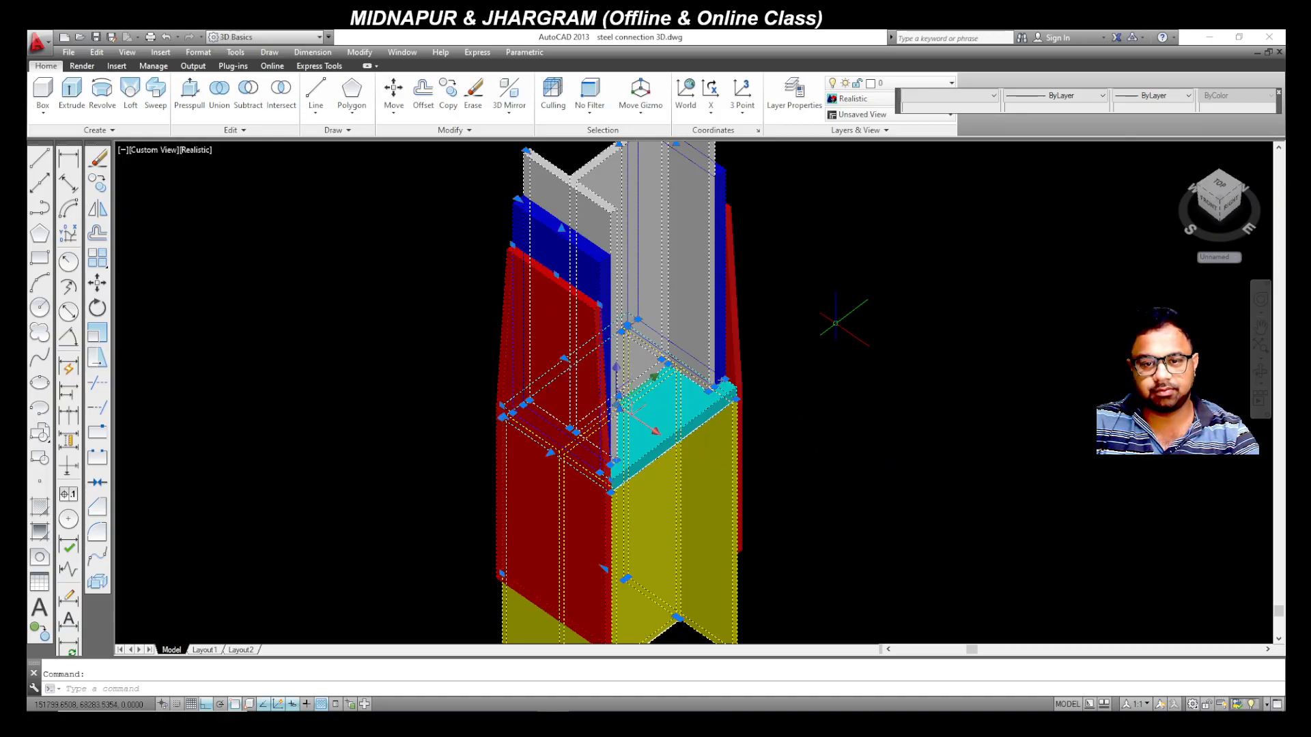
key("Escape")
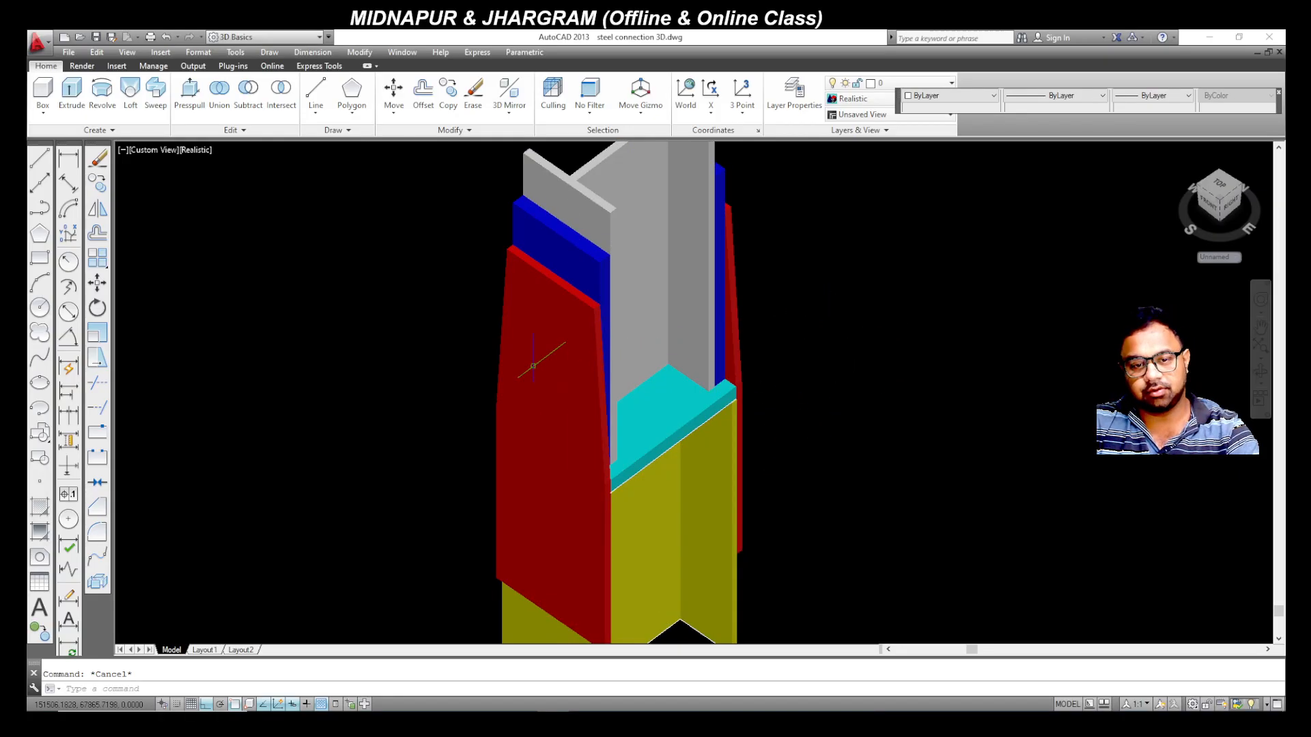
left_click(736, 350)
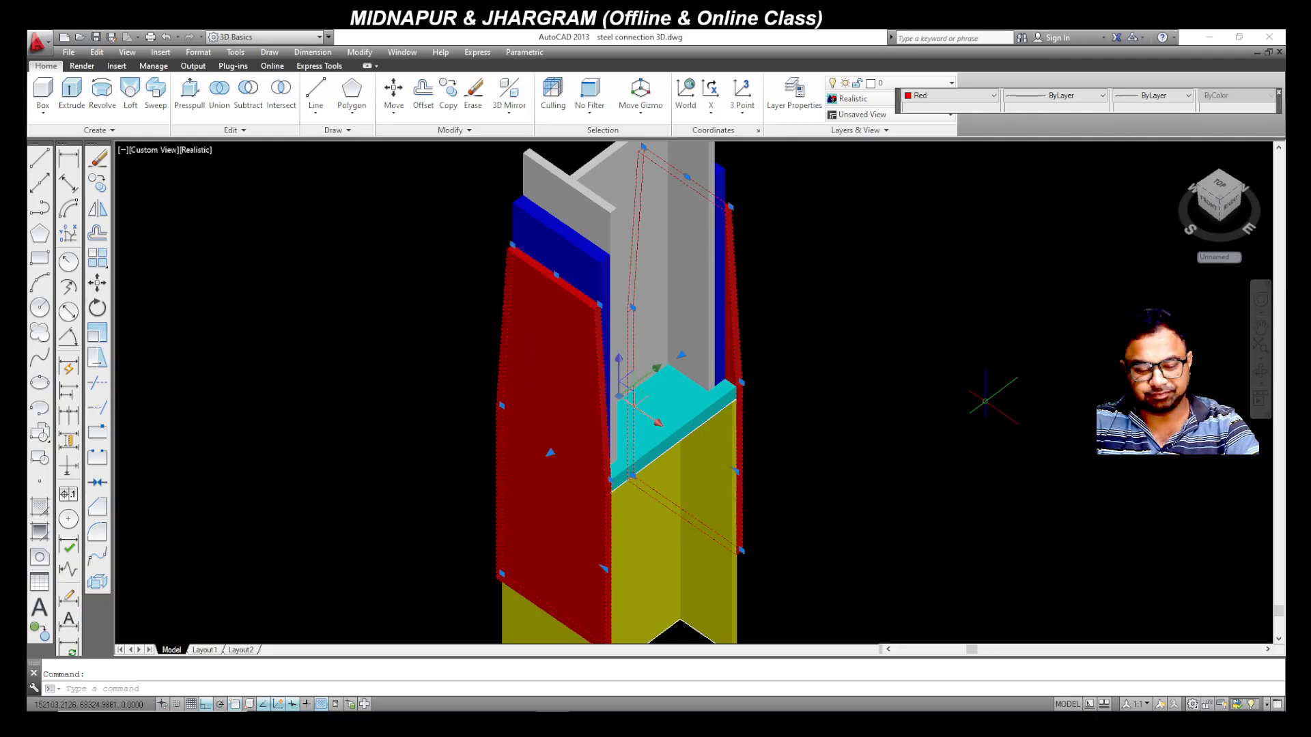
middle_click_drag(985, 401, 942, 365, "shift")
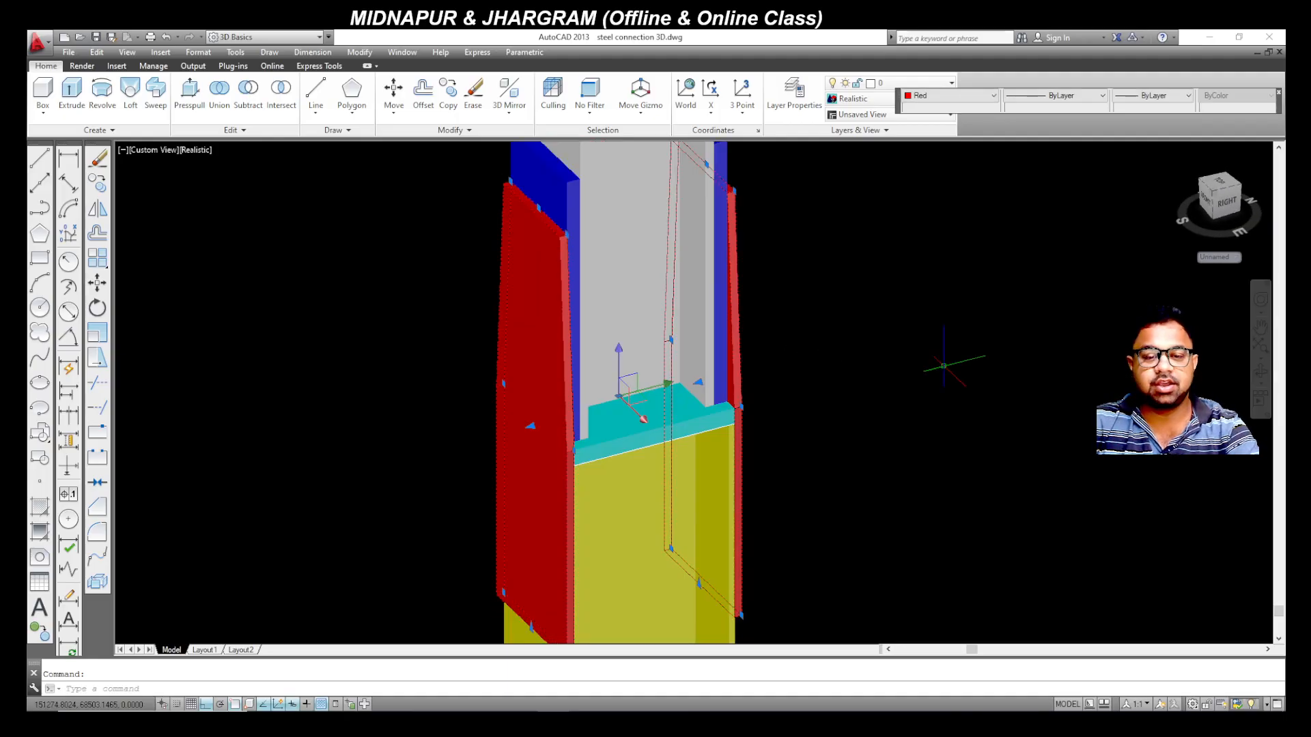
Step: Replace the selection with the yellow lower column and the grey upper column, and view both sections in full
key("Escape")
left_click(636, 524)
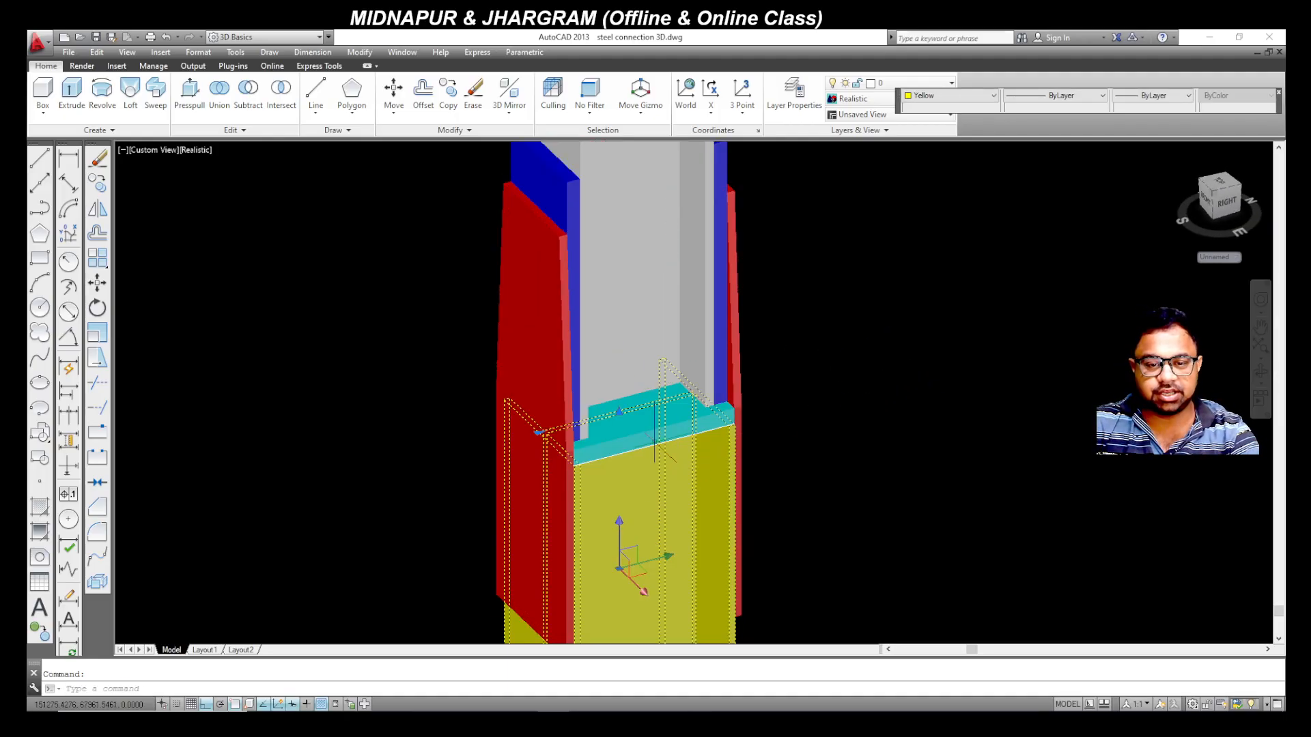
left_click(648, 340)
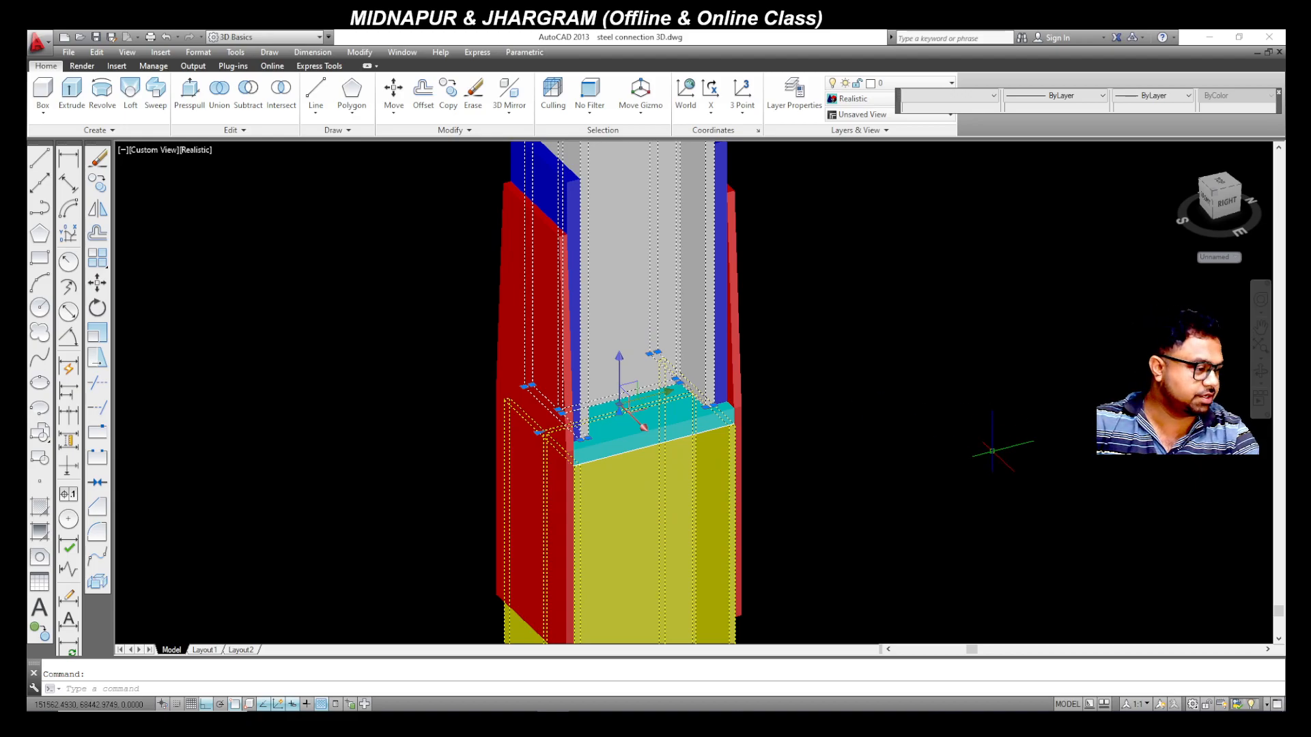
scroll(906, 432, "down", 4)
scroll(861, 443, "up", 1)
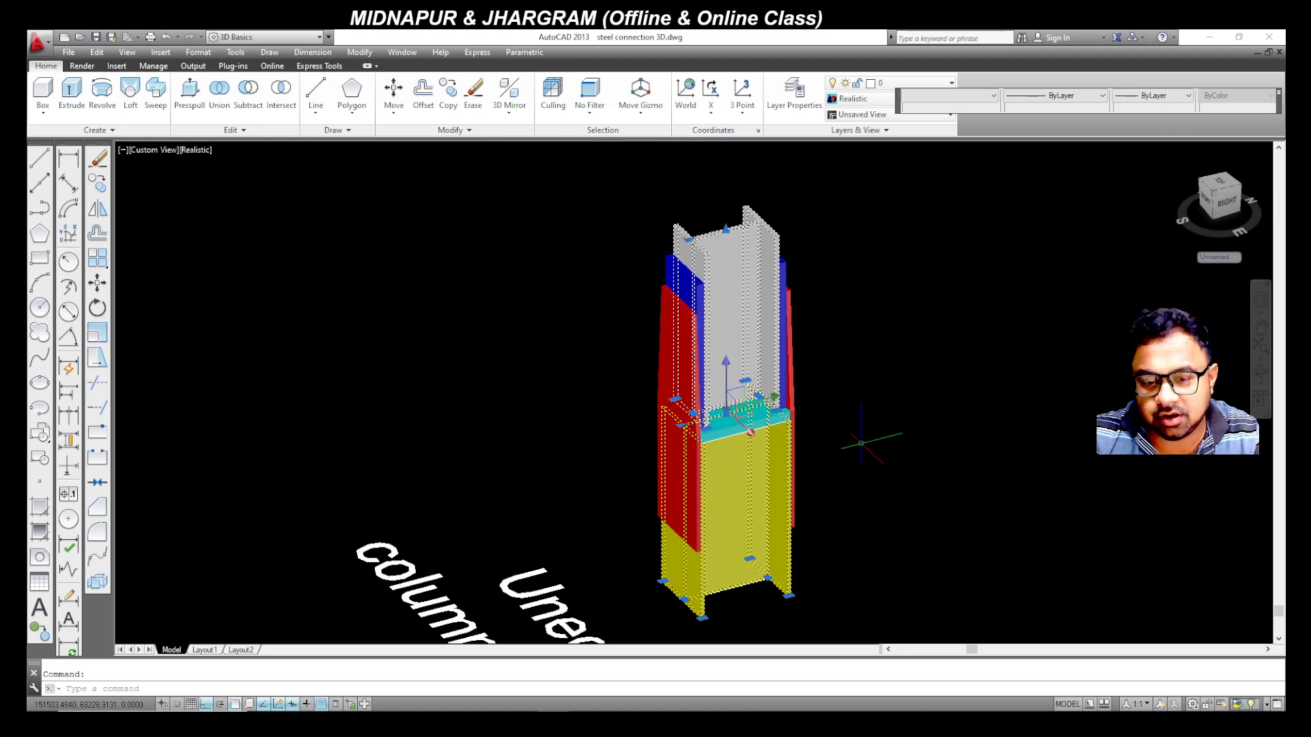
middle_click_drag(871, 445, 785, 461, "shift")
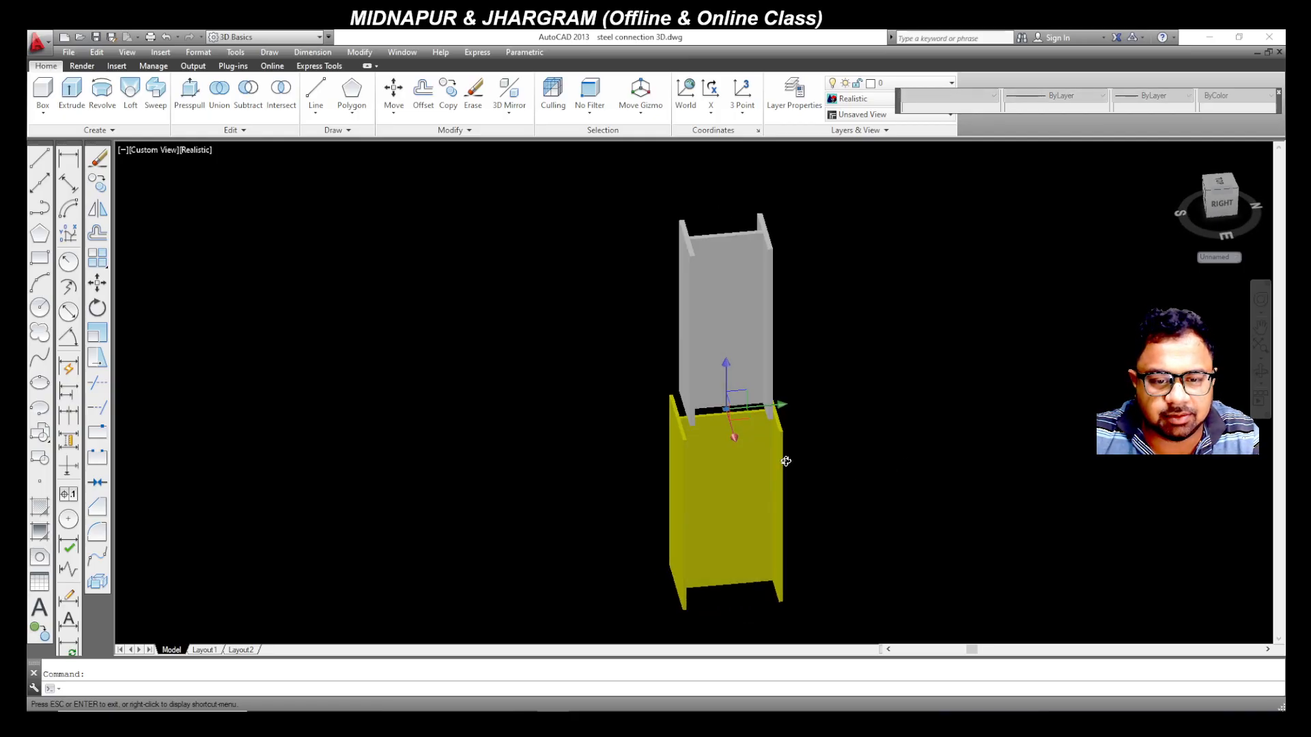
Step: Inspect the joint between the two selected columns from several angles, then clear the selection
scroll(829, 437, "up", 4)
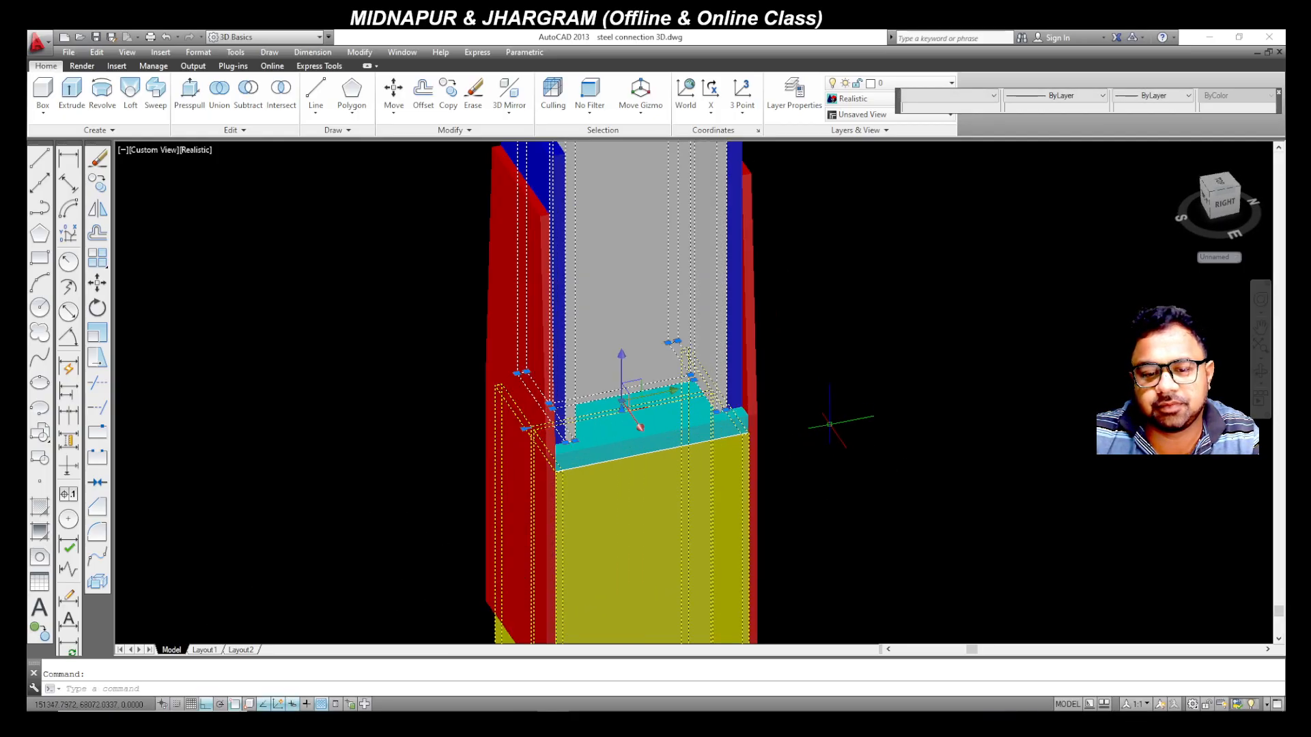
middle_click_drag(826, 434, 859, 453, "shift")
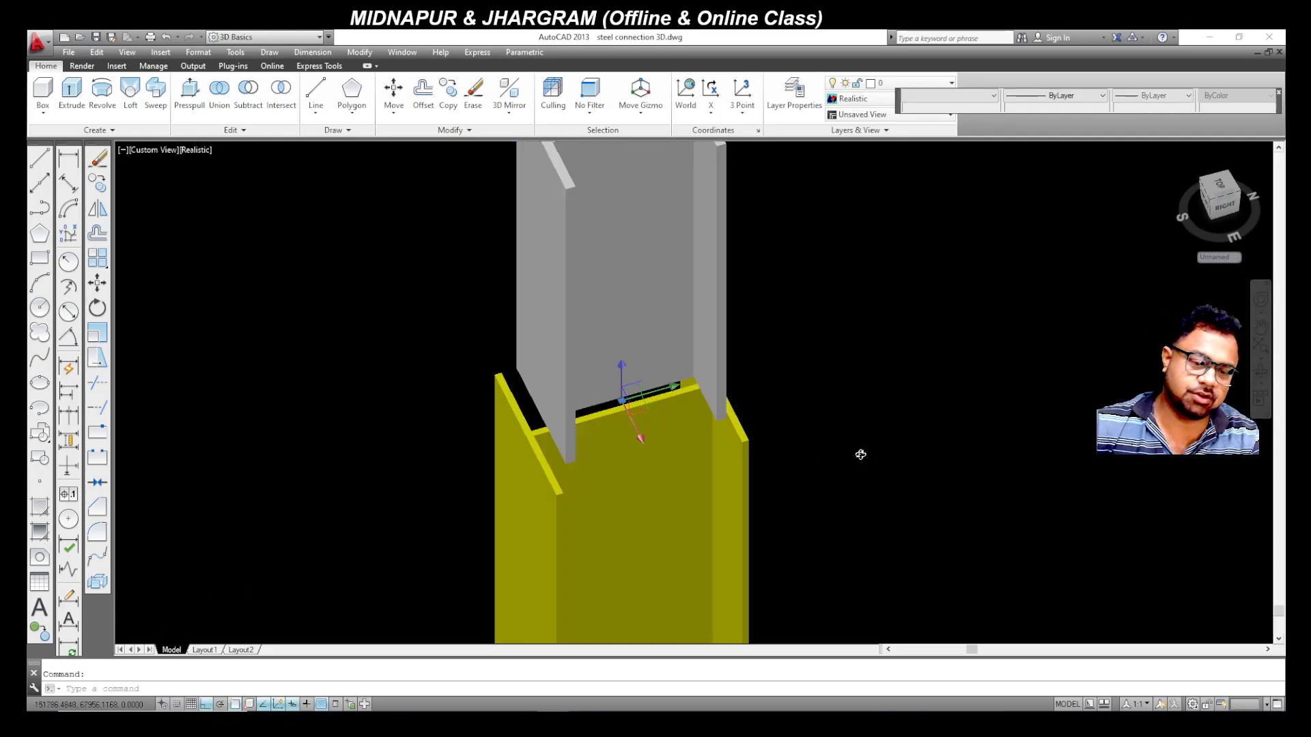
scroll(858, 453, "down", 5)
scroll(787, 419, "up", 5)
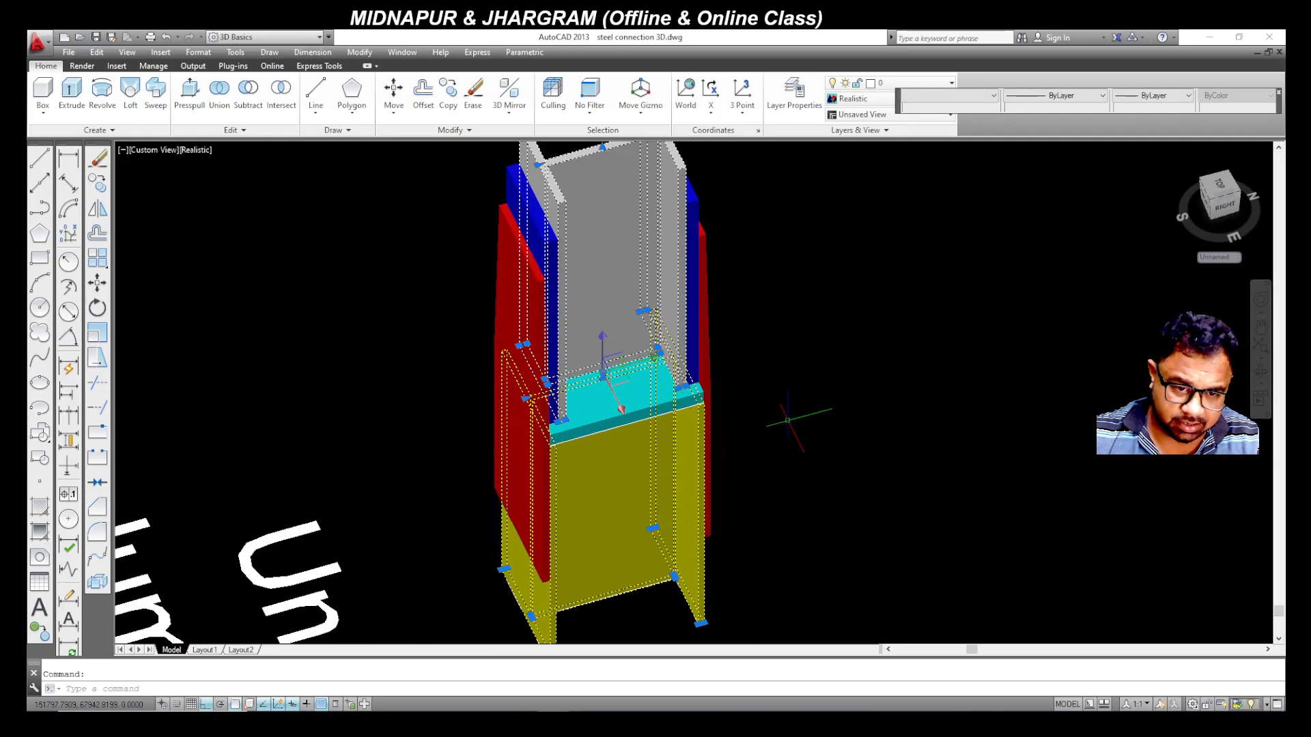
middle_click_drag(818, 443, 778, 469, "shift")
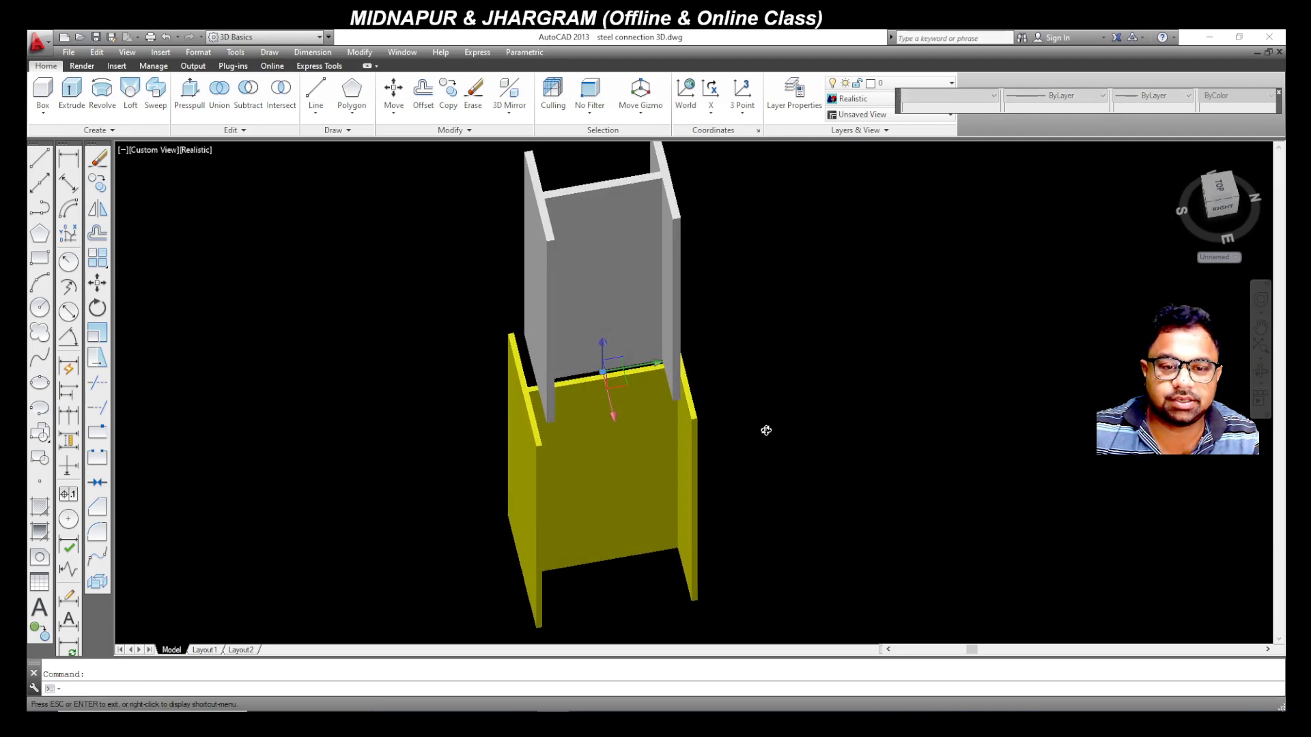
middle_click_drag(766, 430, 757, 396, "shift")
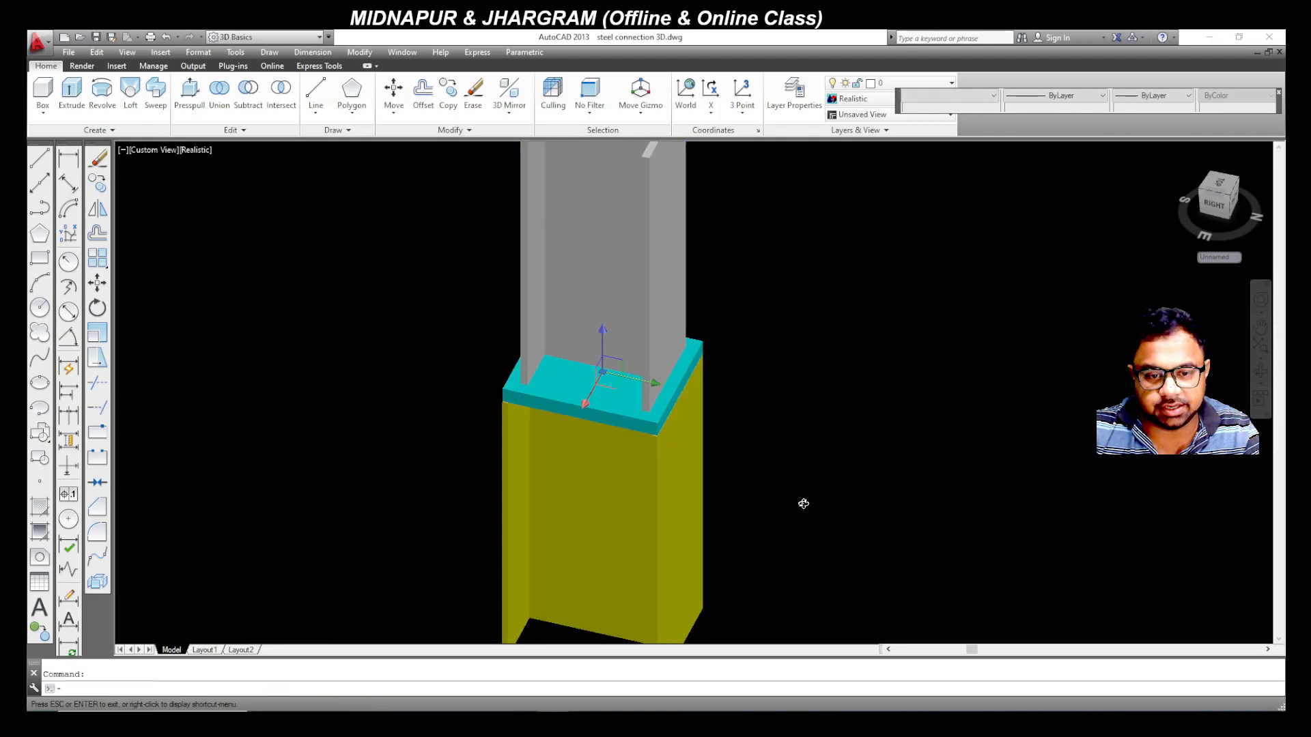
key("Escape")
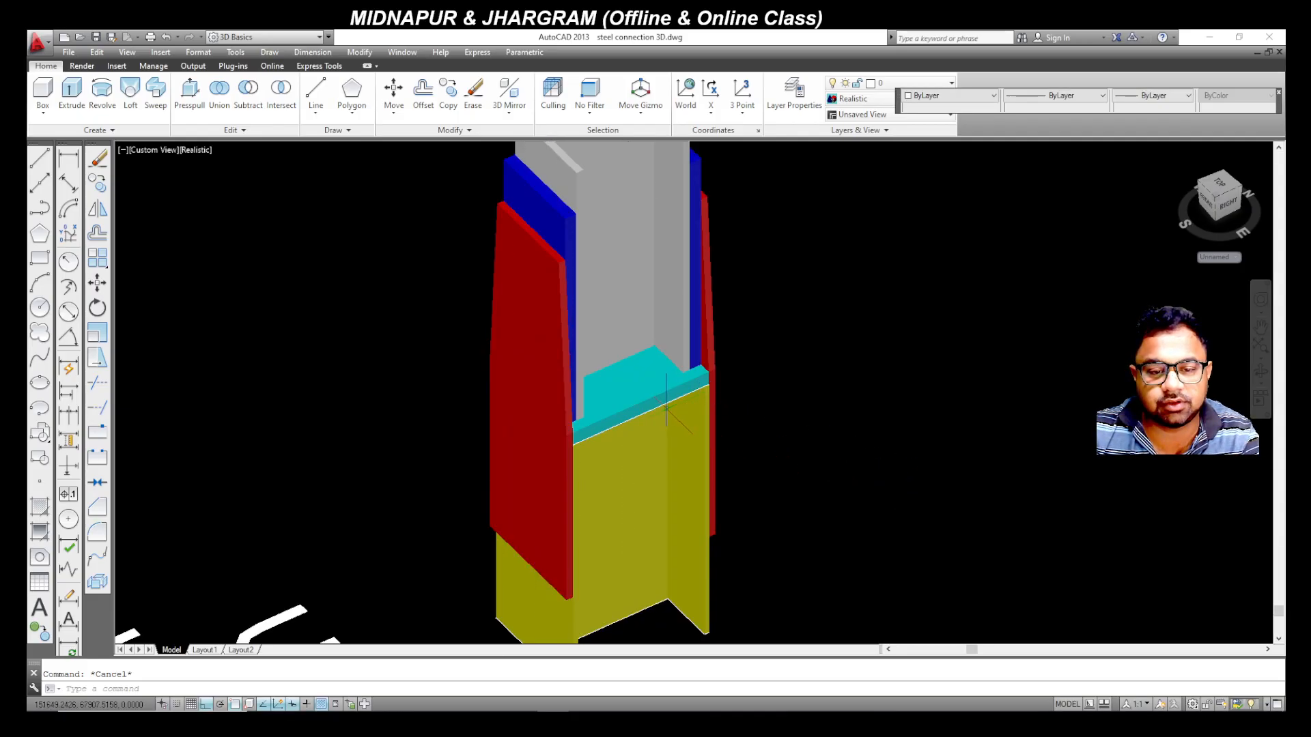
Step: View the cyan bearing plate on its own and then seated on top of the yellow lower column
middle_click_drag(927, 459, 927, 459, "shift")
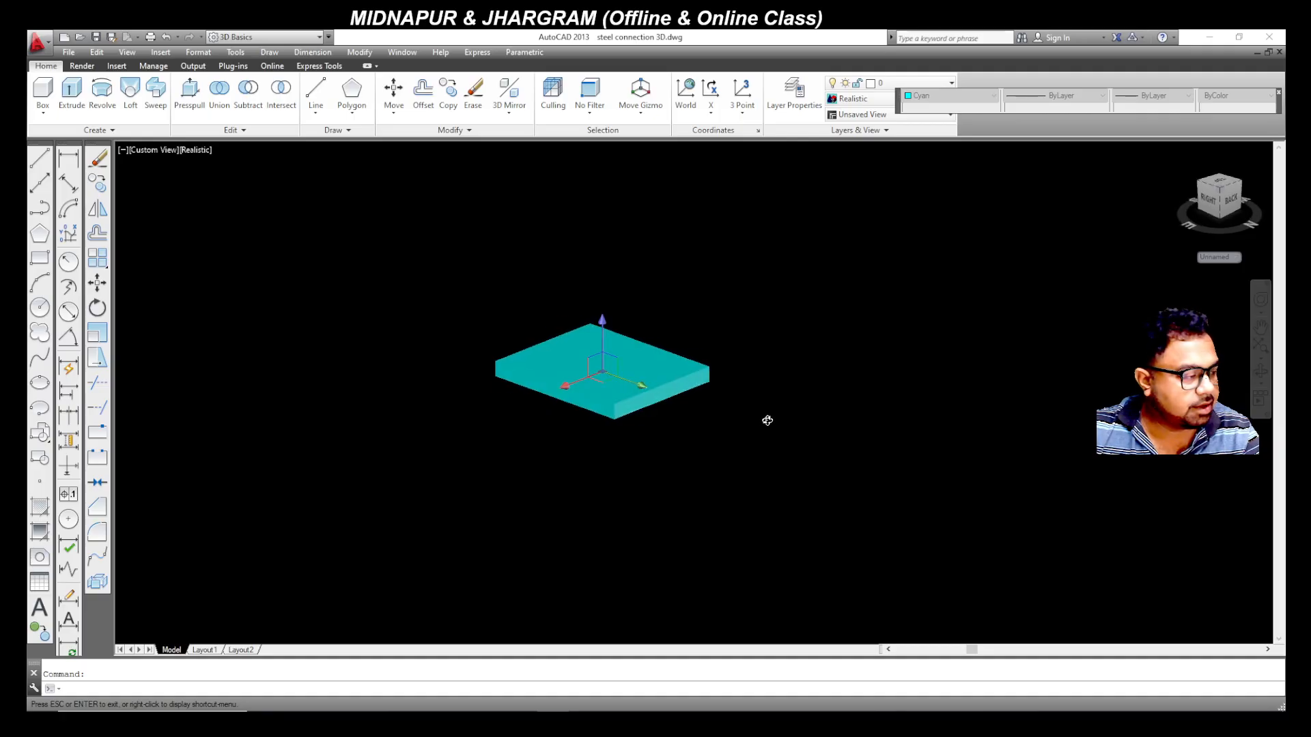
mouse_move(943, 431)
middle_mouse_down("shift")
mouse_move(898, 459)
mouse_move(822, 442)
mouse_move(717, 389)
mouse_move(951, 426)
middle_mouse_up("shift")
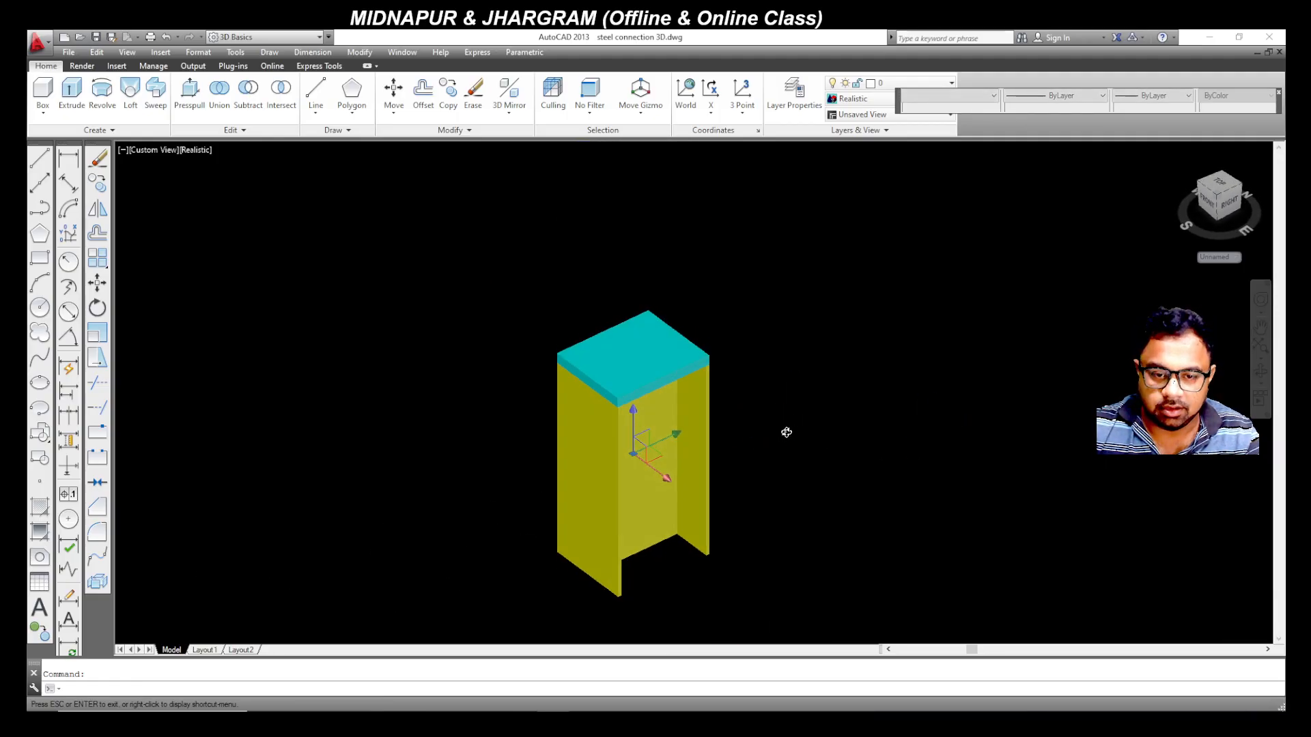
middle_click_drag(786, 432, 726, 444, "shift")
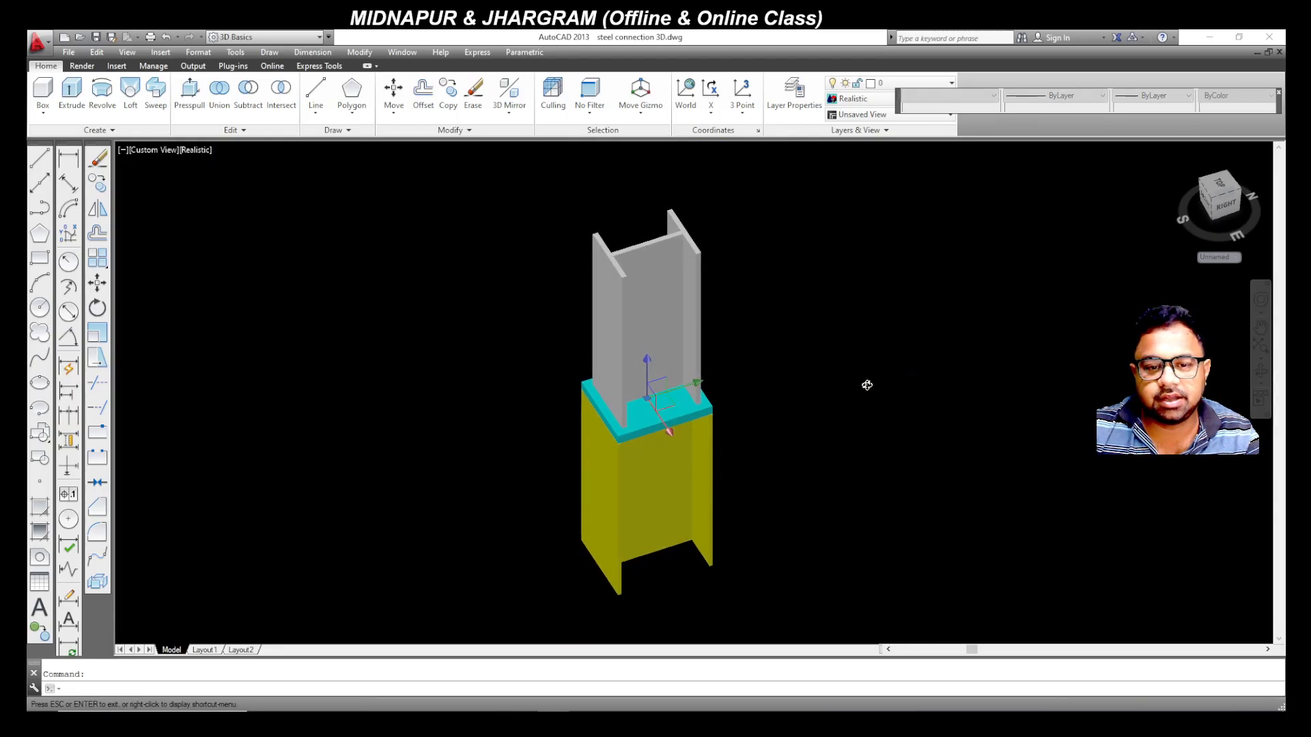
Step: Examine the cyan bearing plate between the yellow lower column and grey upper column from above, then clear the selection
middle_click_drag(866, 380, 725, 424, "shift")
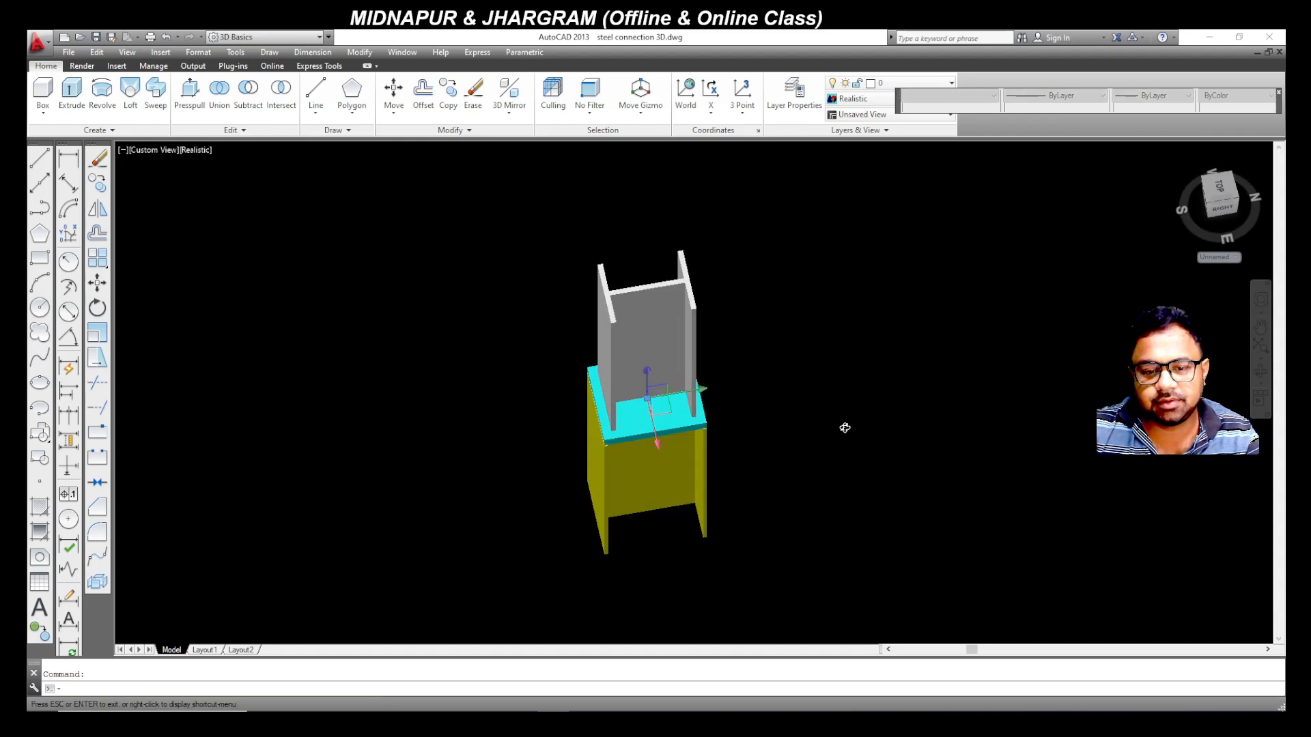
middle_click_drag(880, 417, 877, 418, "shift")
middle_click_drag(839, 456, 767, 482, "shift")
scroll(725, 321, "up", 4)
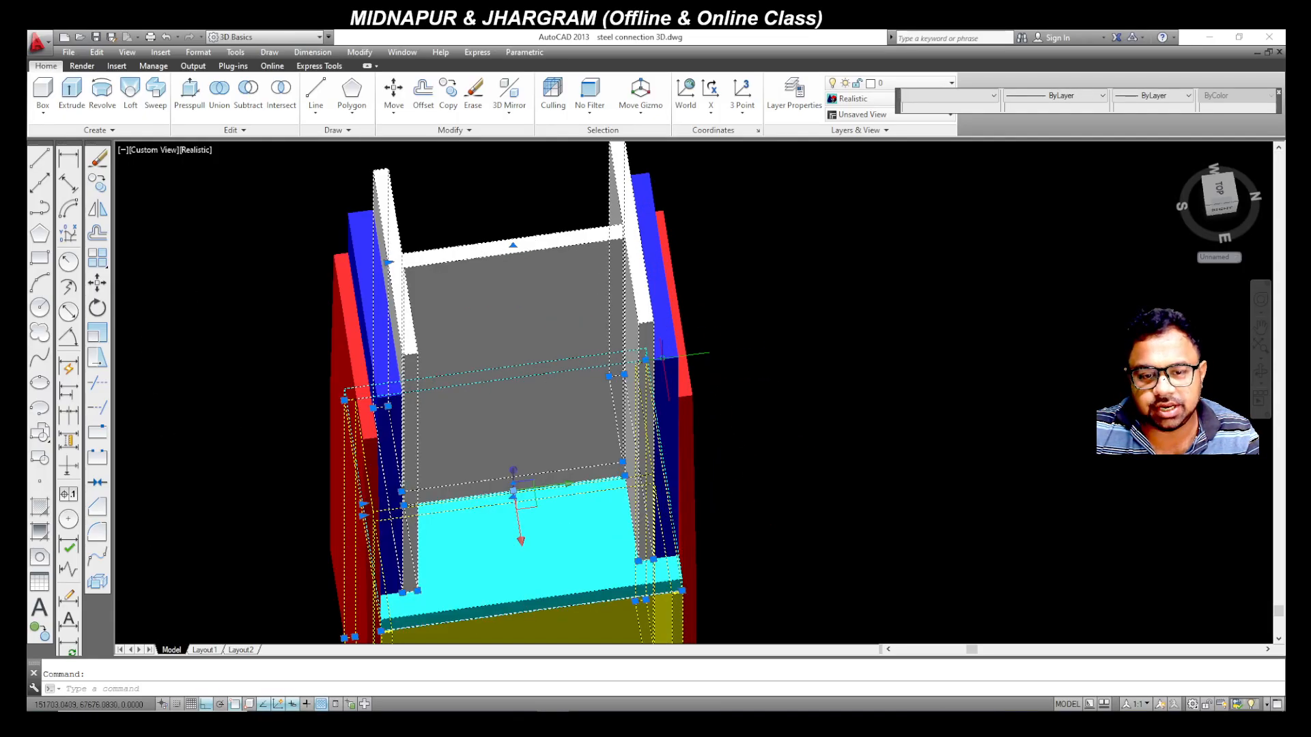
key("Escape")
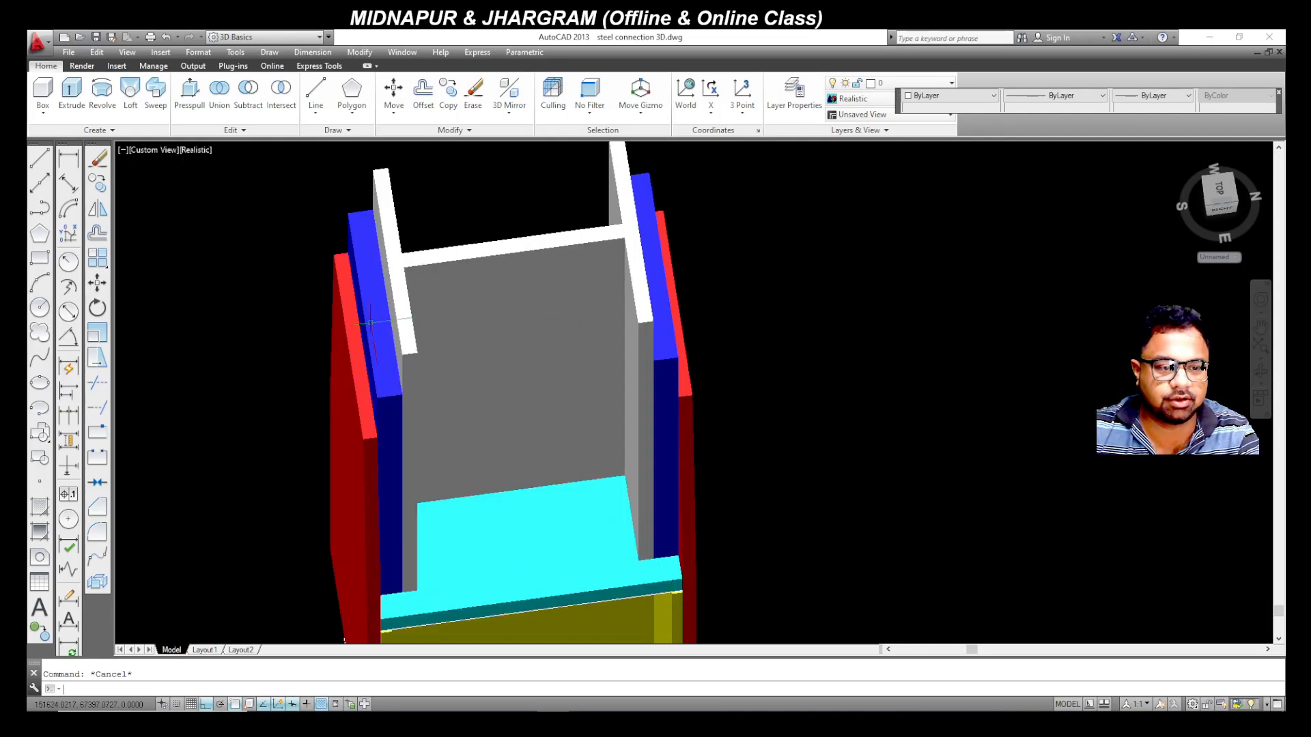
Step: Select the blue filler plates, the cyan bearing plate and the grey upper column, and examine how they fit together
left_click(384, 320)
left_click(660, 338)
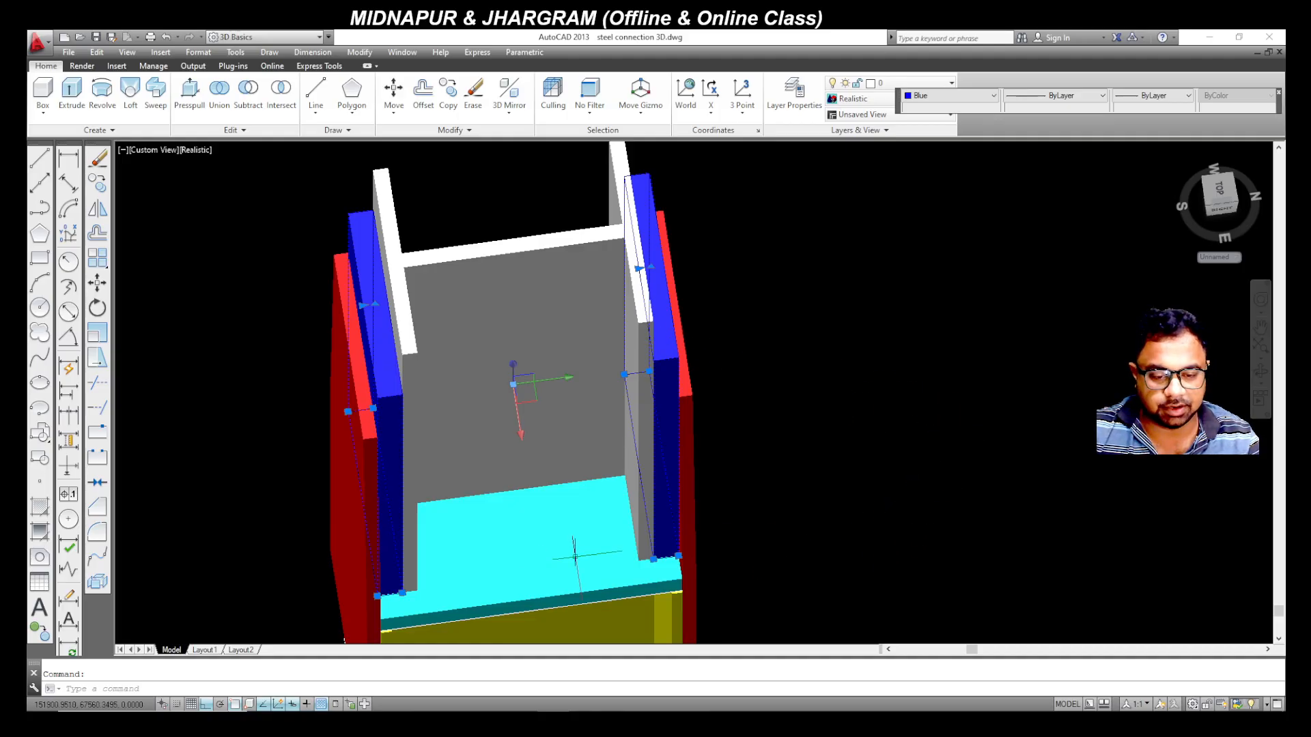
left_click(531, 573)
middle_click_drag(994, 526, 866, 527, "shift")
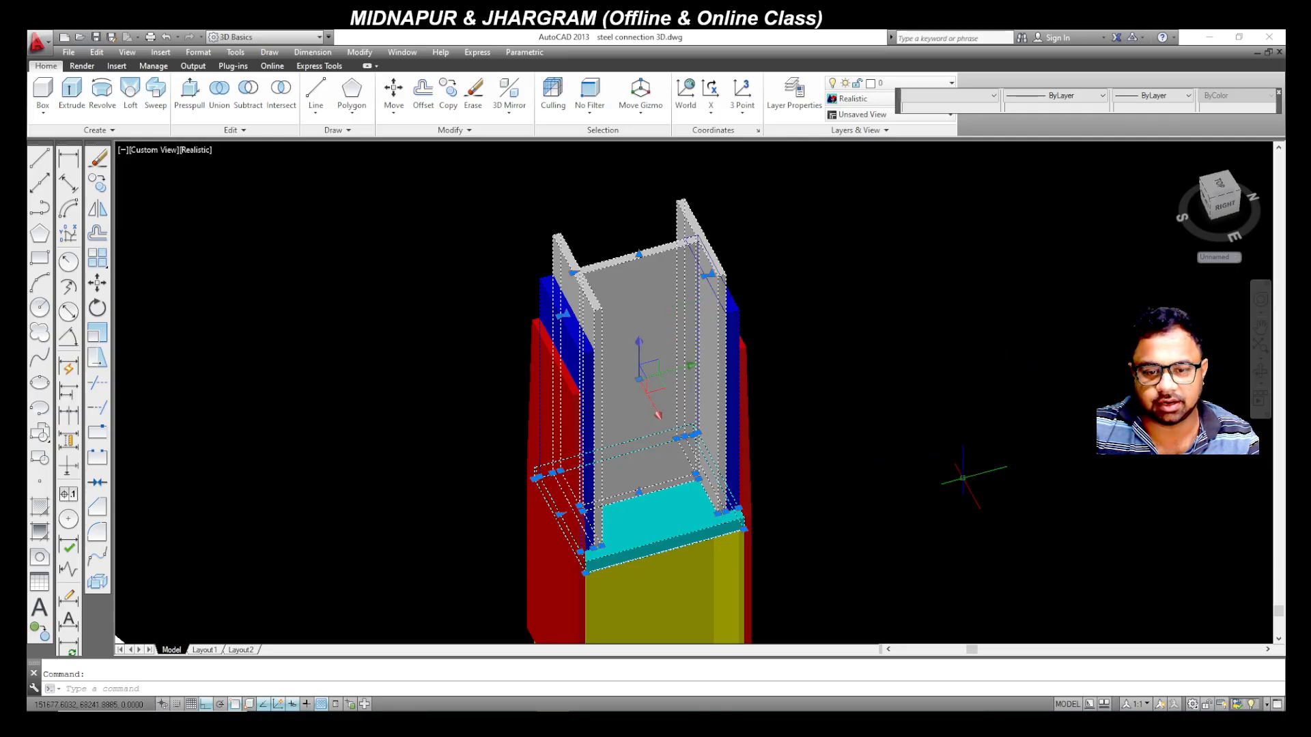
mouse_move(965, 469)
middle_mouse_down("shift")
mouse_move(942, 492)
mouse_move(842, 482)
mouse_move(796, 527)
mouse_move(887, 518)
mouse_move(933, 491)
mouse_move(960, 377)
mouse_move(755, 369)
mouse_move(891, 420)
middle_mouse_up("shift")
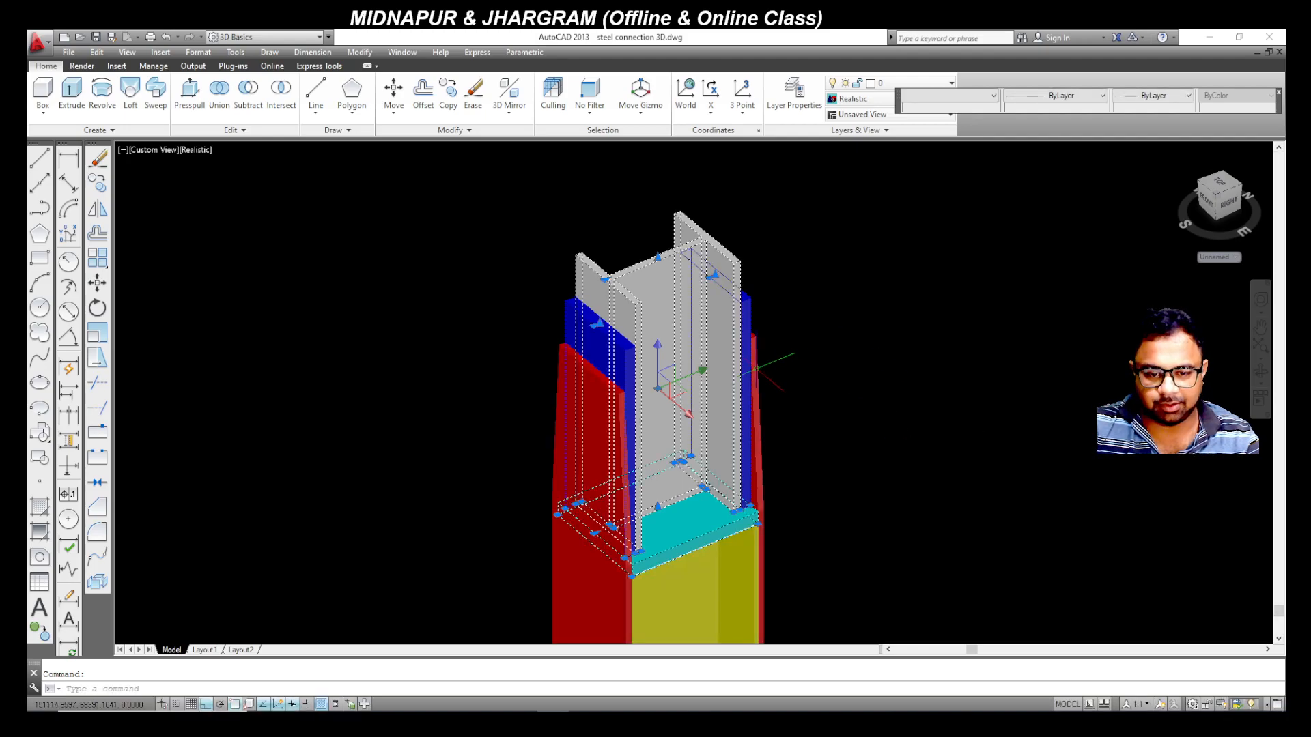
scroll(765, 362, "down", 2)
key("Escape")
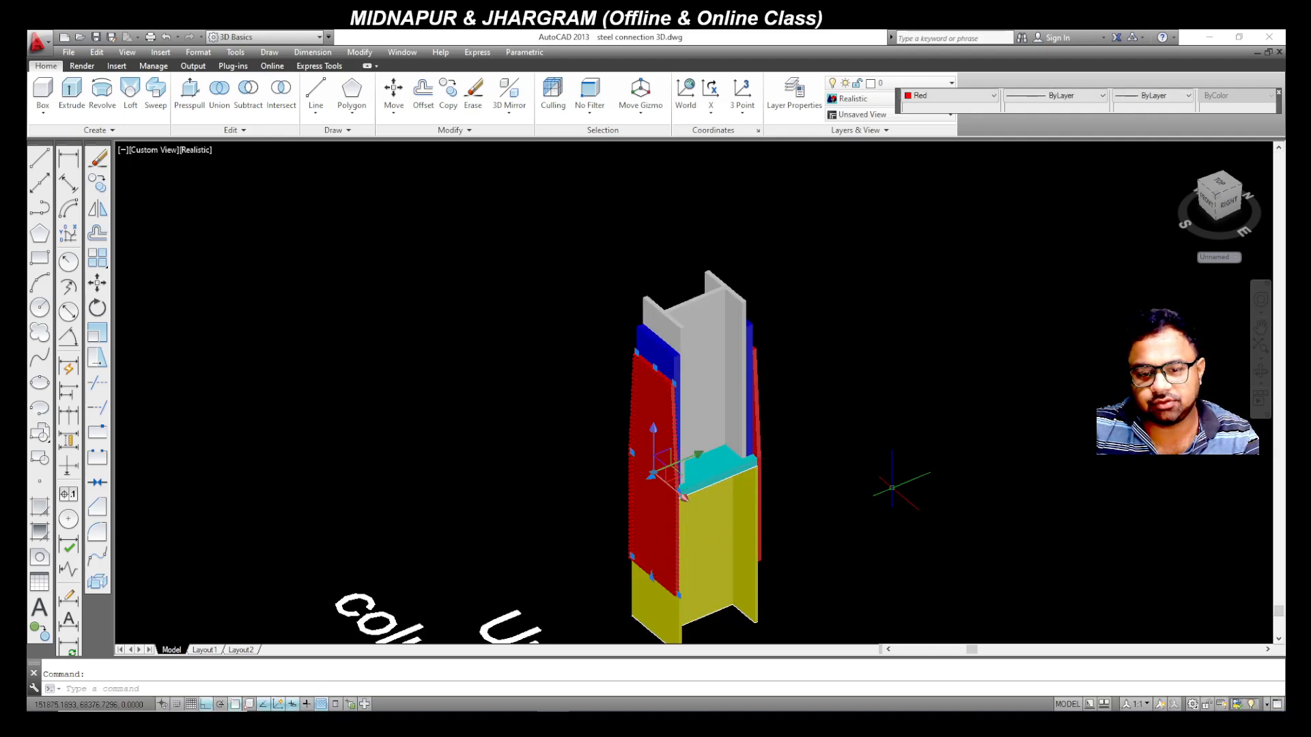
Step: Clear the remaining selection and view the complete unequal column splice straight on from its right side
scroll(618, 423, "down", 3)
scroll(623, 432, "up", 5)
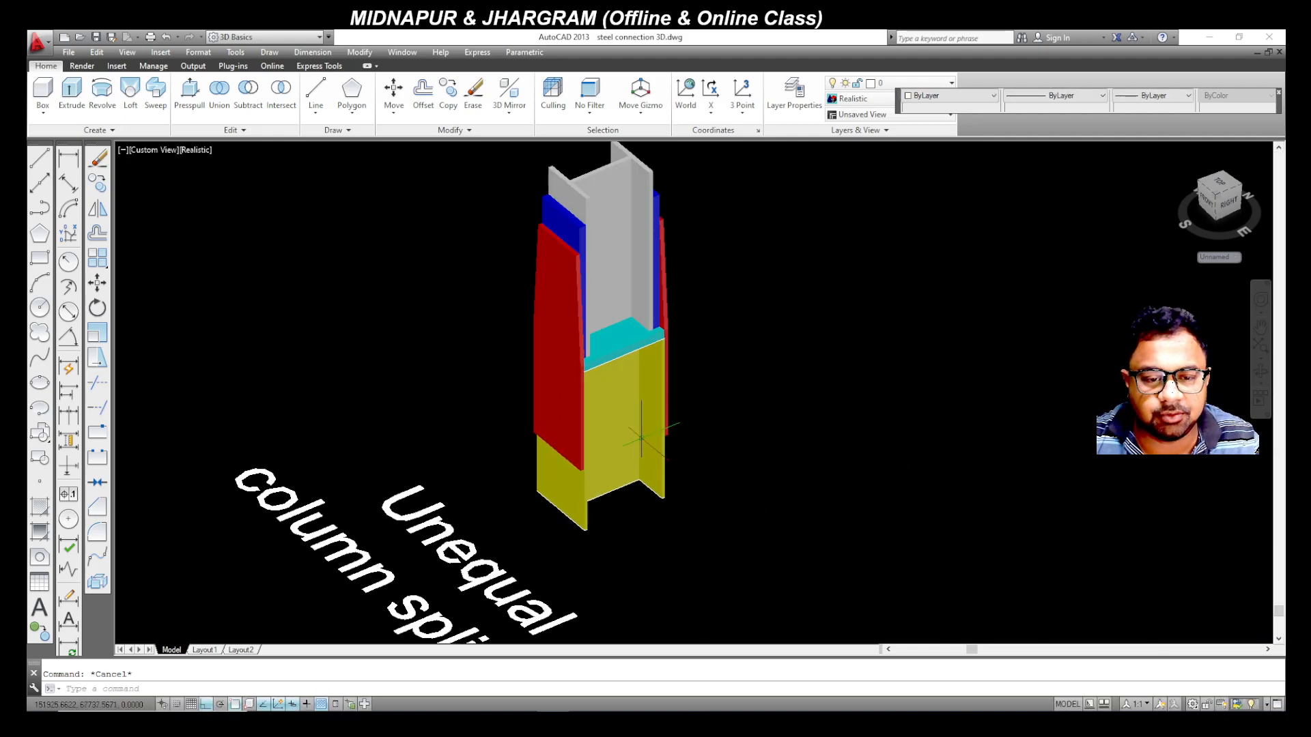
middle_click_drag(872, 541, 784, 465, "shift")
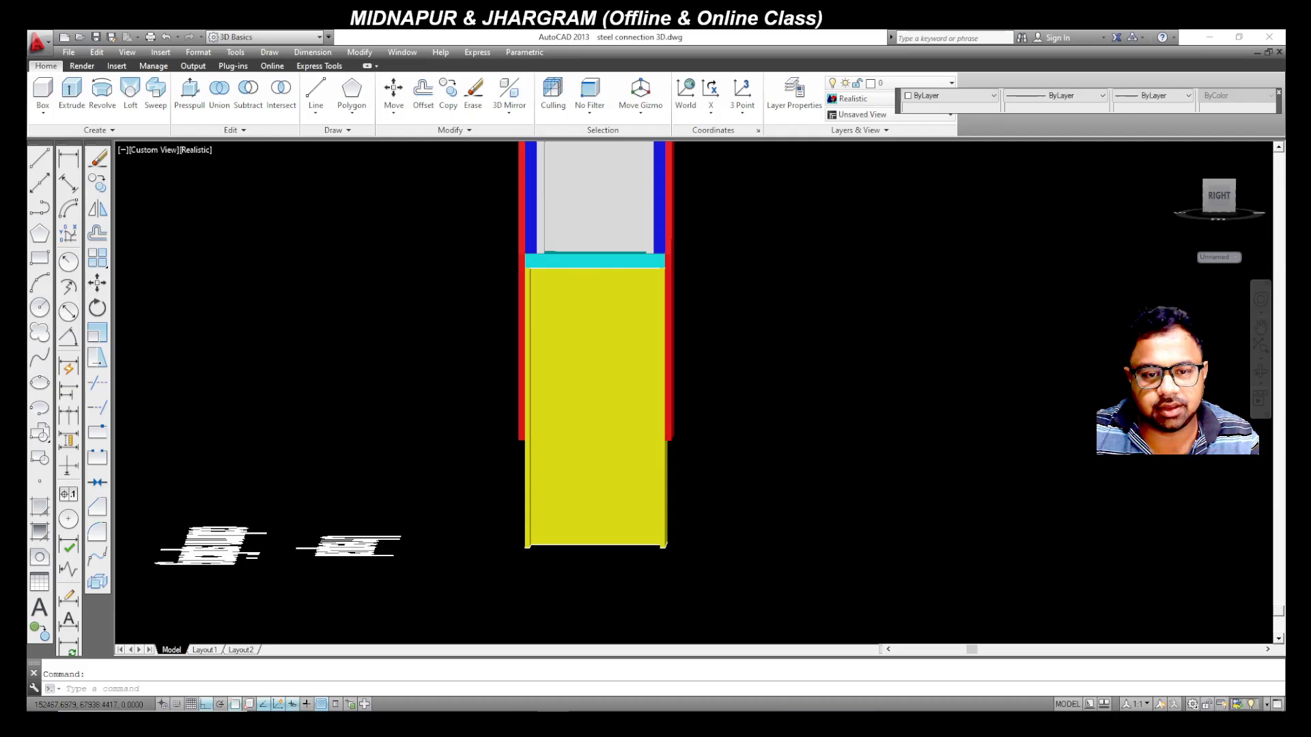
scroll(749, 451, "down", 3)
scroll(727, 394, "up", 5)
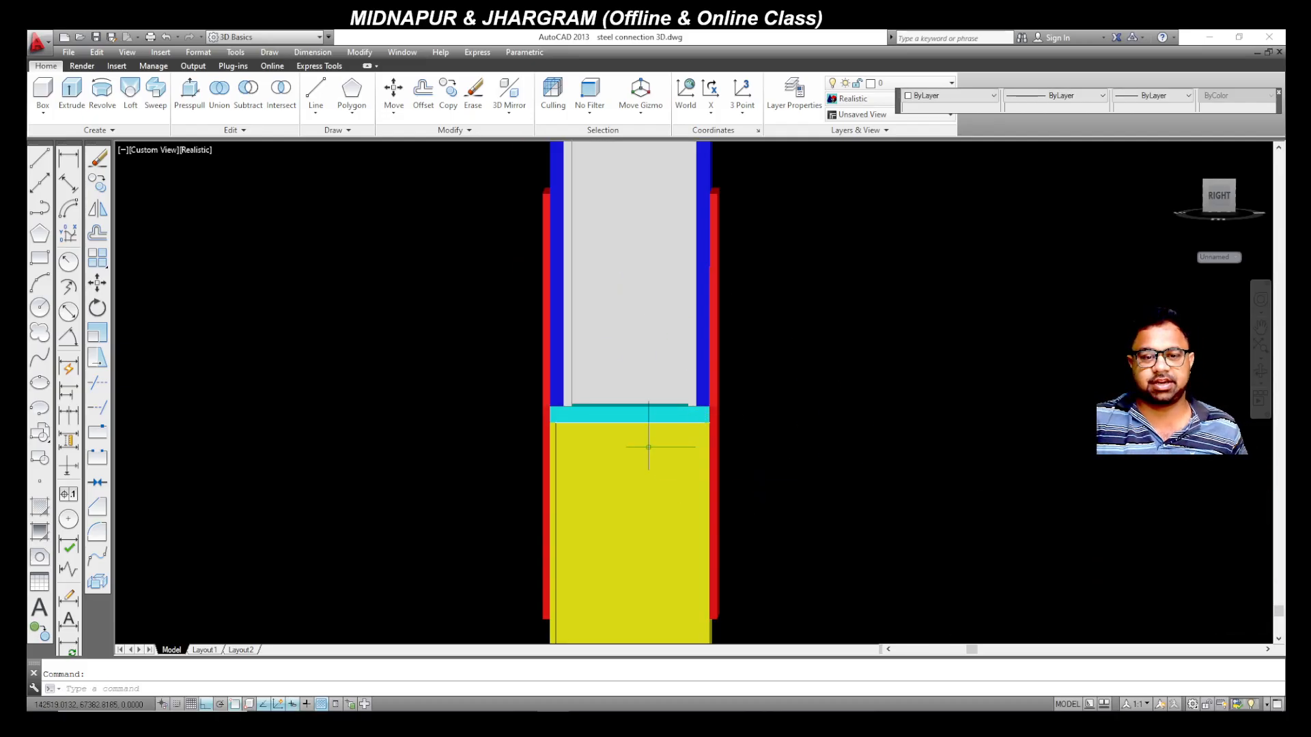
scroll(642, 465, "down", 2)
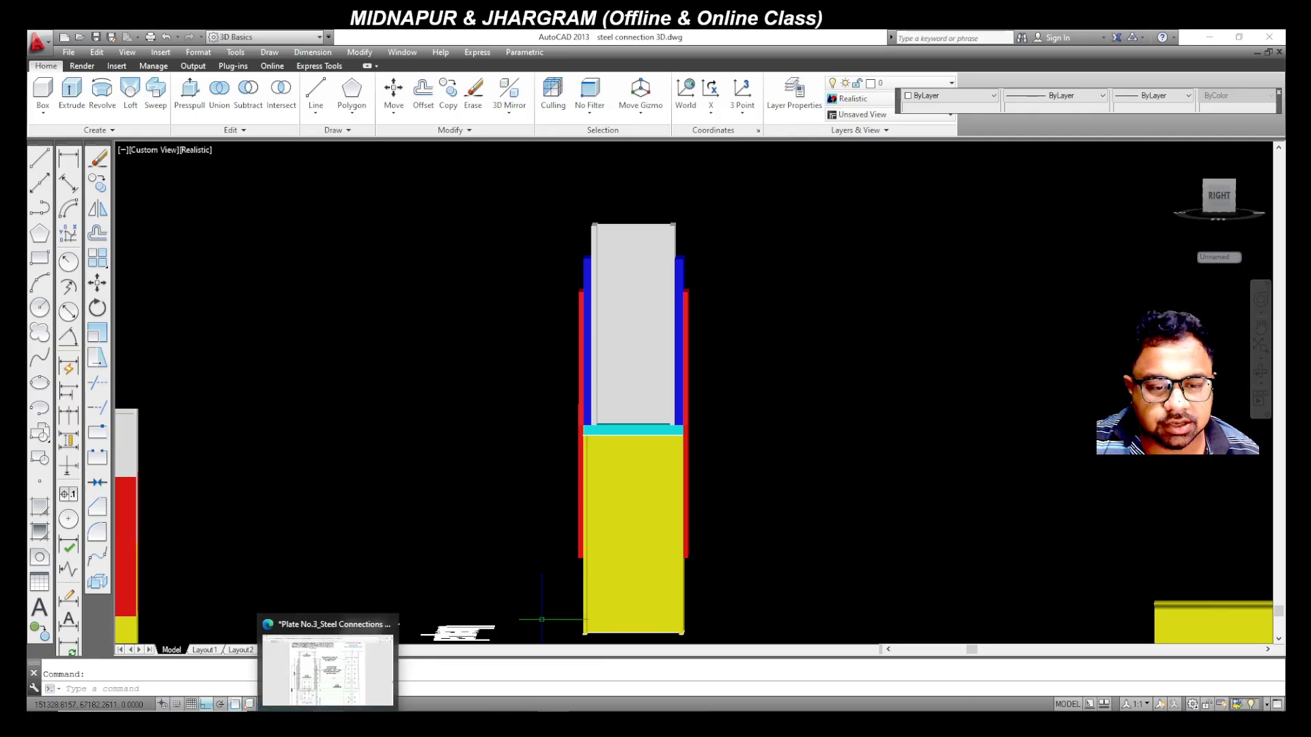
Step: Switch to the steel connections assignment PDF in Edge and tick the lower and upper columns in the front elevation
left_click(329, 723)
scroll(375, 471, "down", 5)
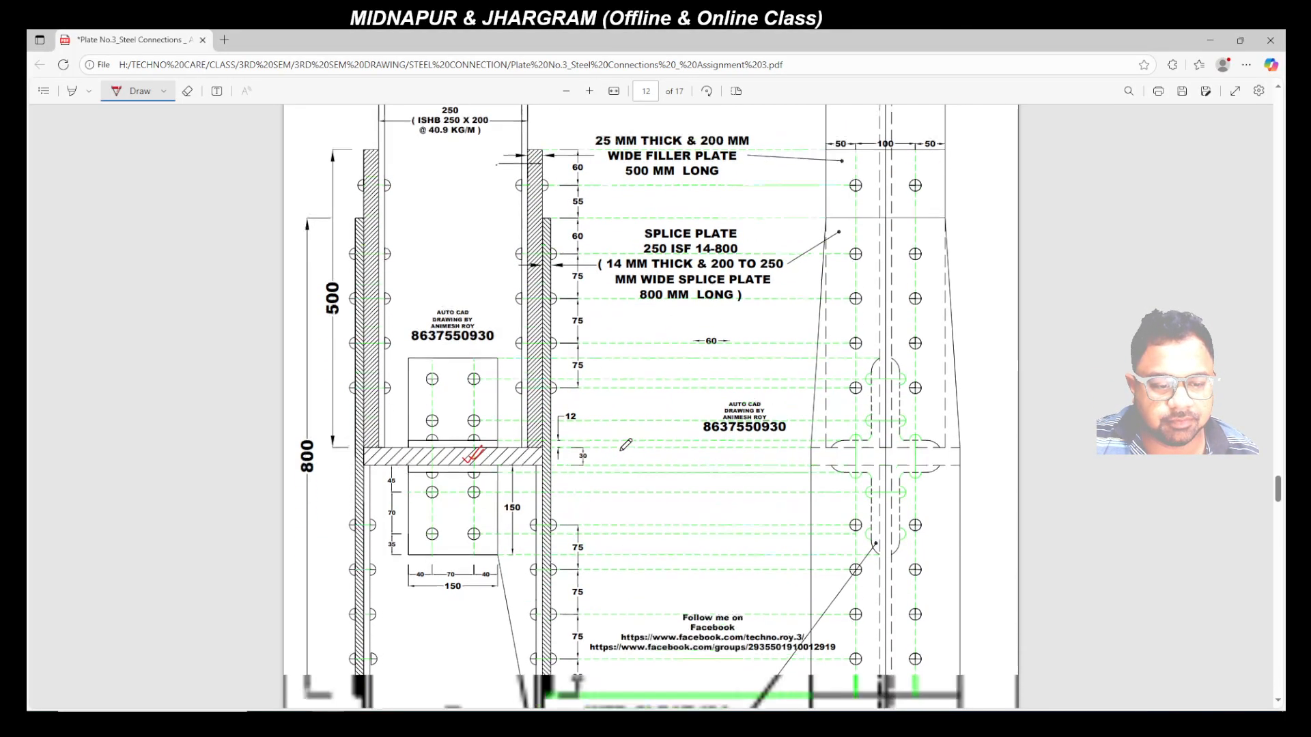
left_click_drag(428, 550, 458, 535)
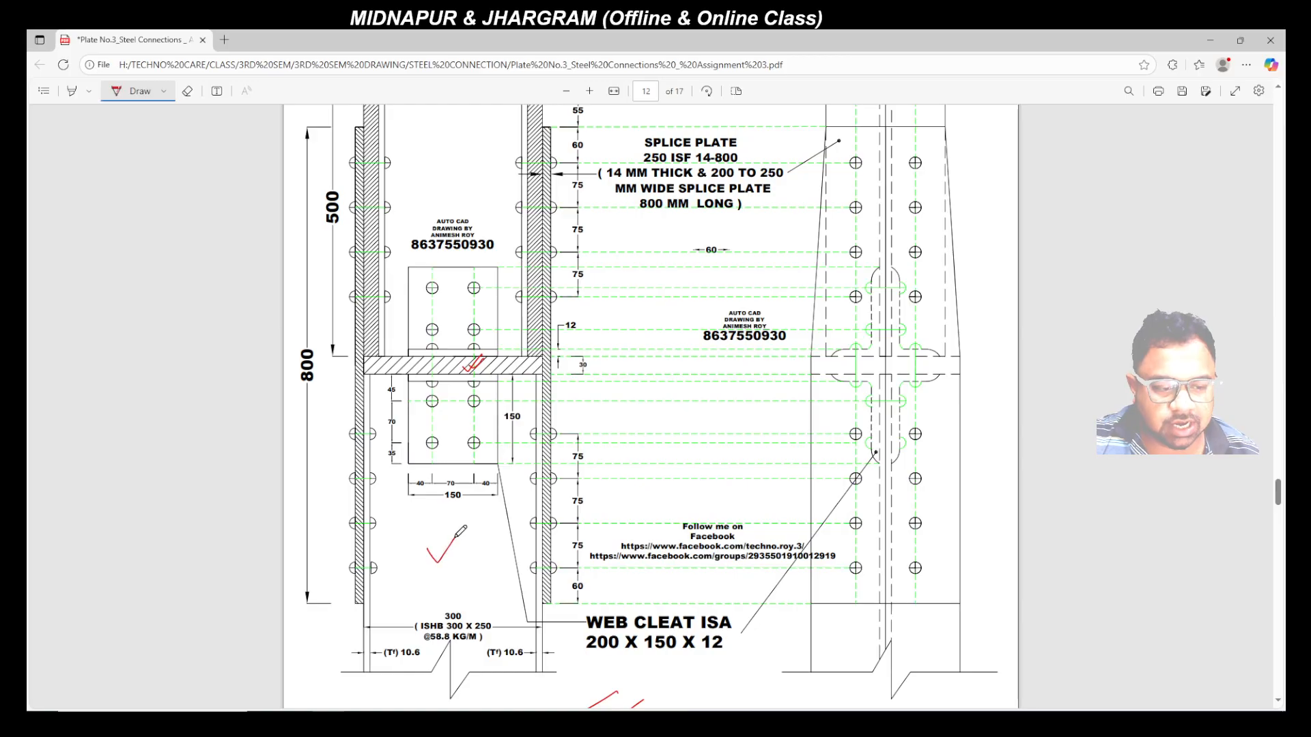
scroll(472, 547, "up", 5)
left_click_drag(445, 326, 484, 312)
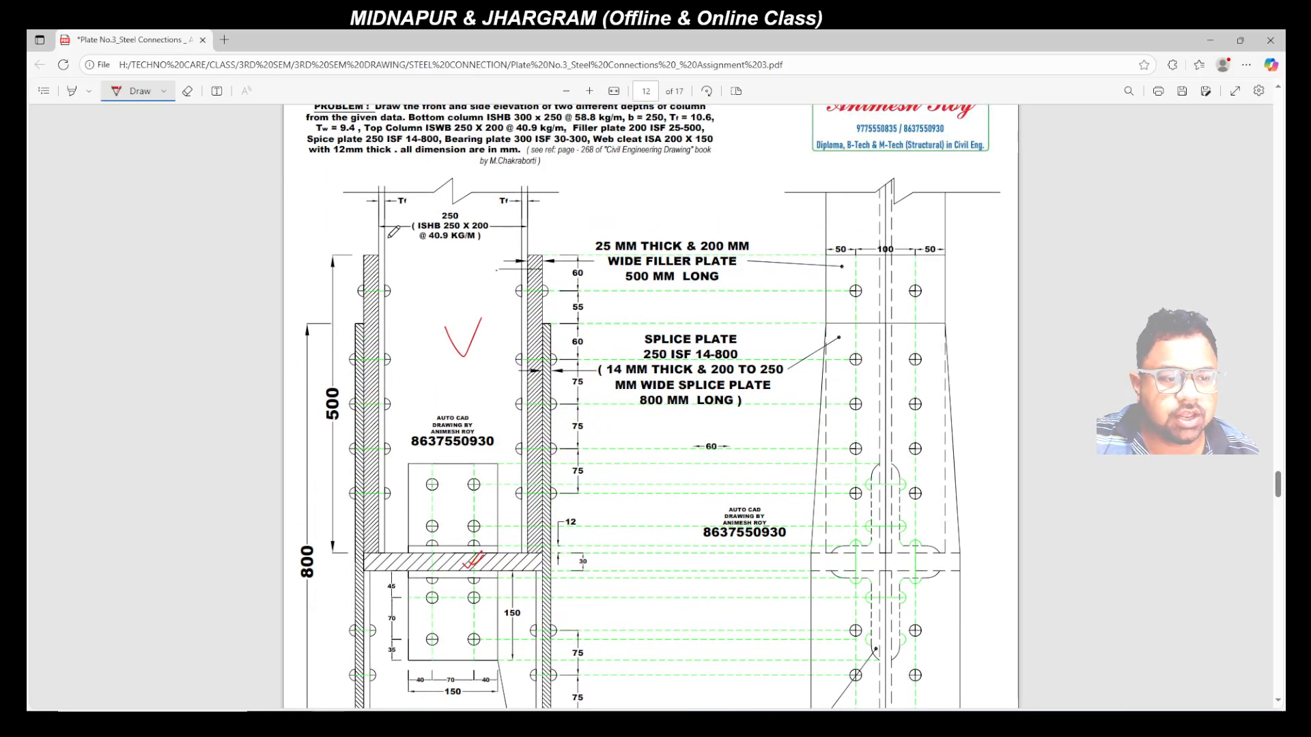
Step: Circle the flanges of both columns in the front elevation and mark the bearing plate between them
mouse_move(390, 234)
left_mouse_down()
mouse_move(374, 237)
mouse_move(388, 235)
left_mouse_up()
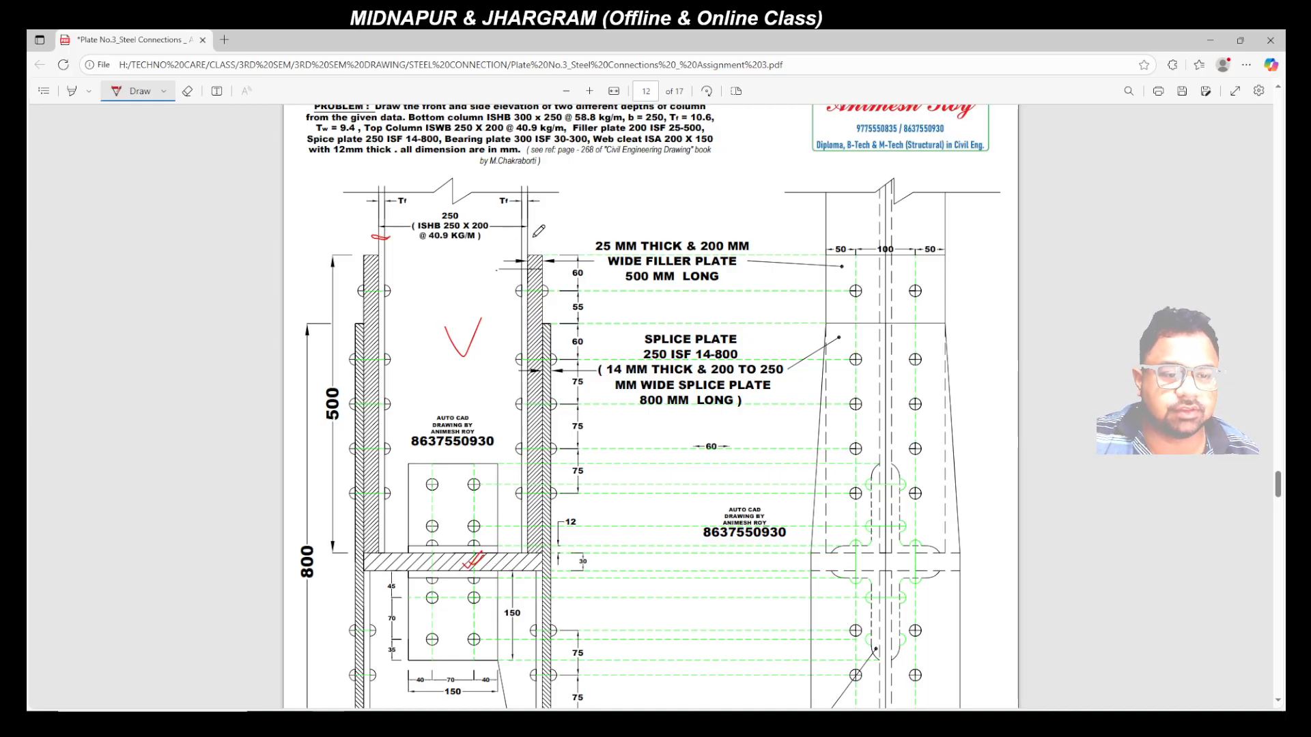
mouse_move(531, 236)
left_mouse_down()
mouse_move(515, 239)
mouse_move(533, 235)
left_mouse_up()
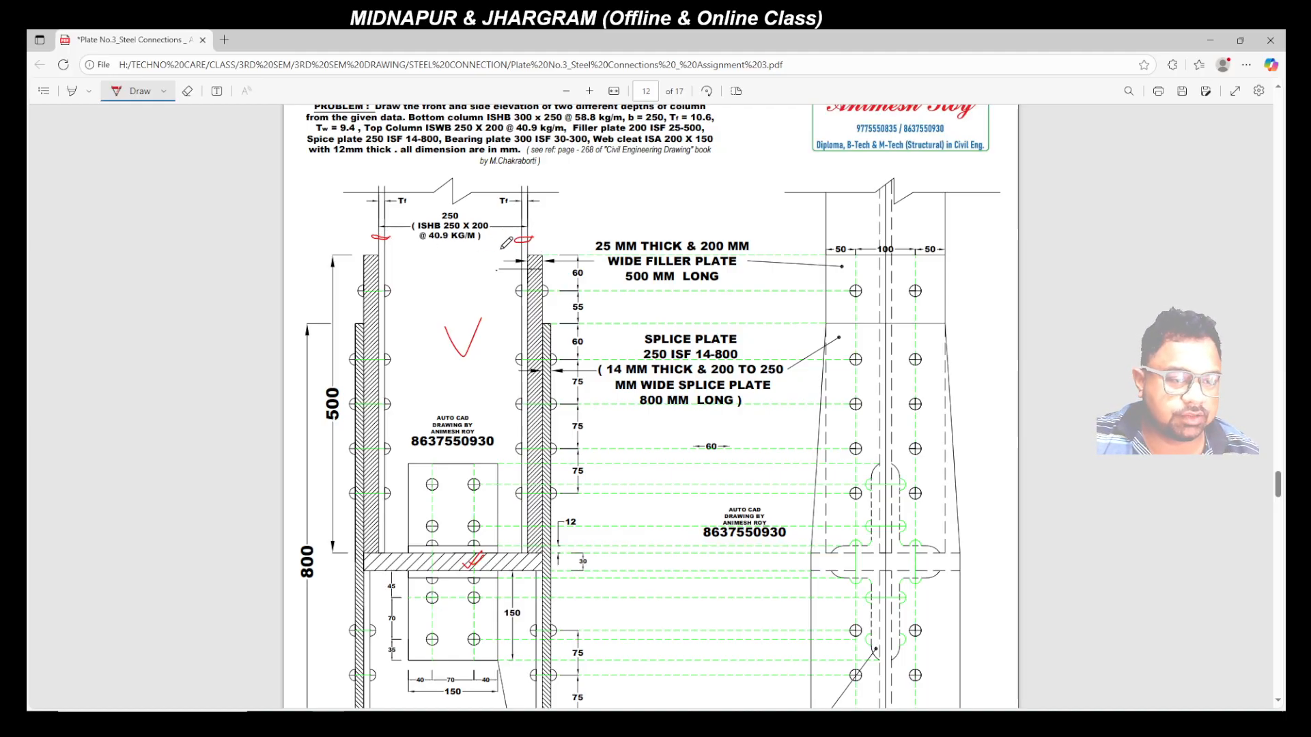
scroll(502, 284, "down", 5)
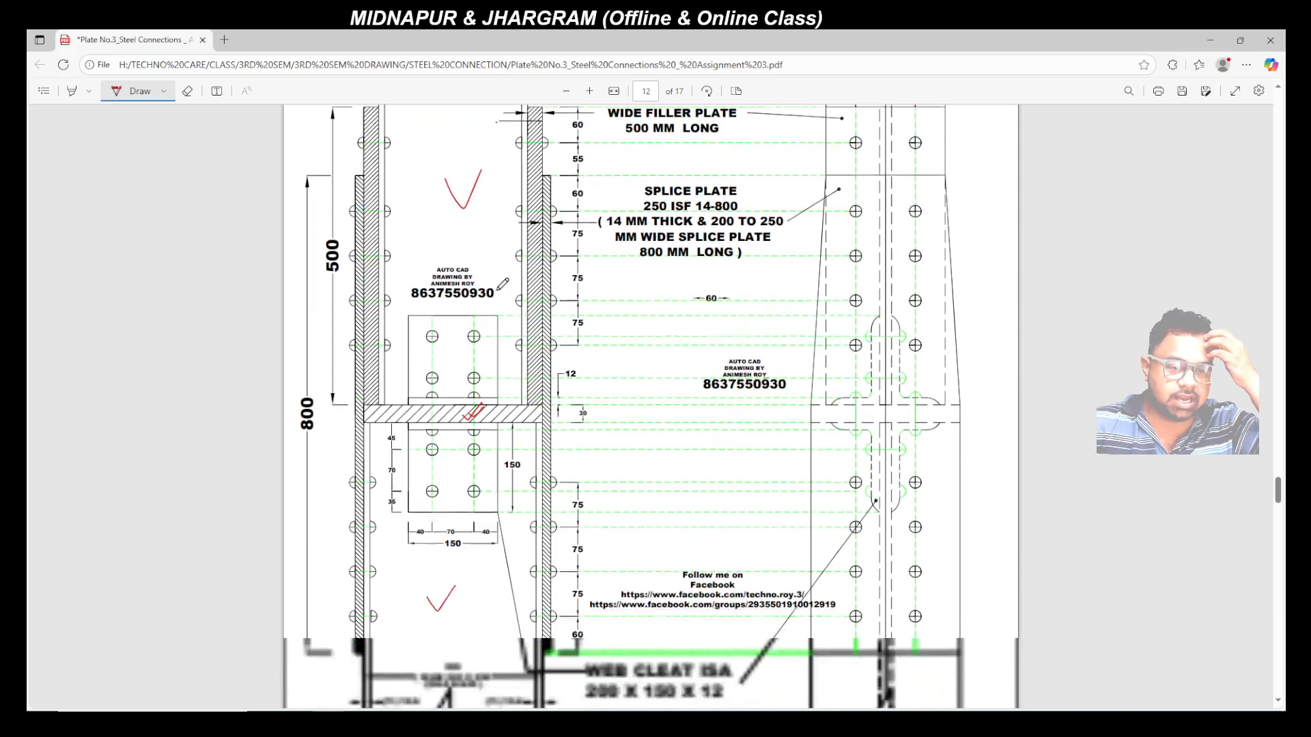
mouse_move(384, 506)
left_mouse_down()
mouse_move(364, 510)
mouse_move(389, 513)
left_mouse_up()
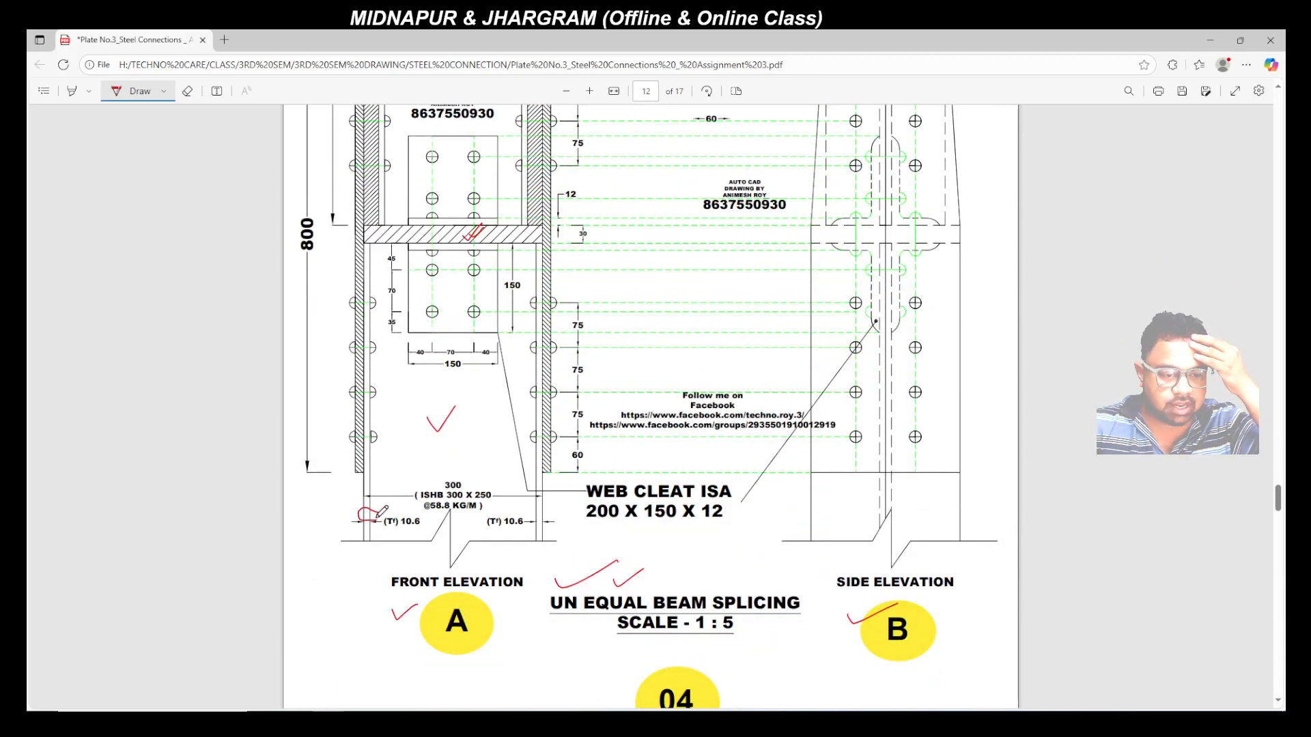
mouse_move(561, 507)
left_mouse_down()
mouse_move(544, 499)
mouse_move(549, 510)
left_mouse_up()
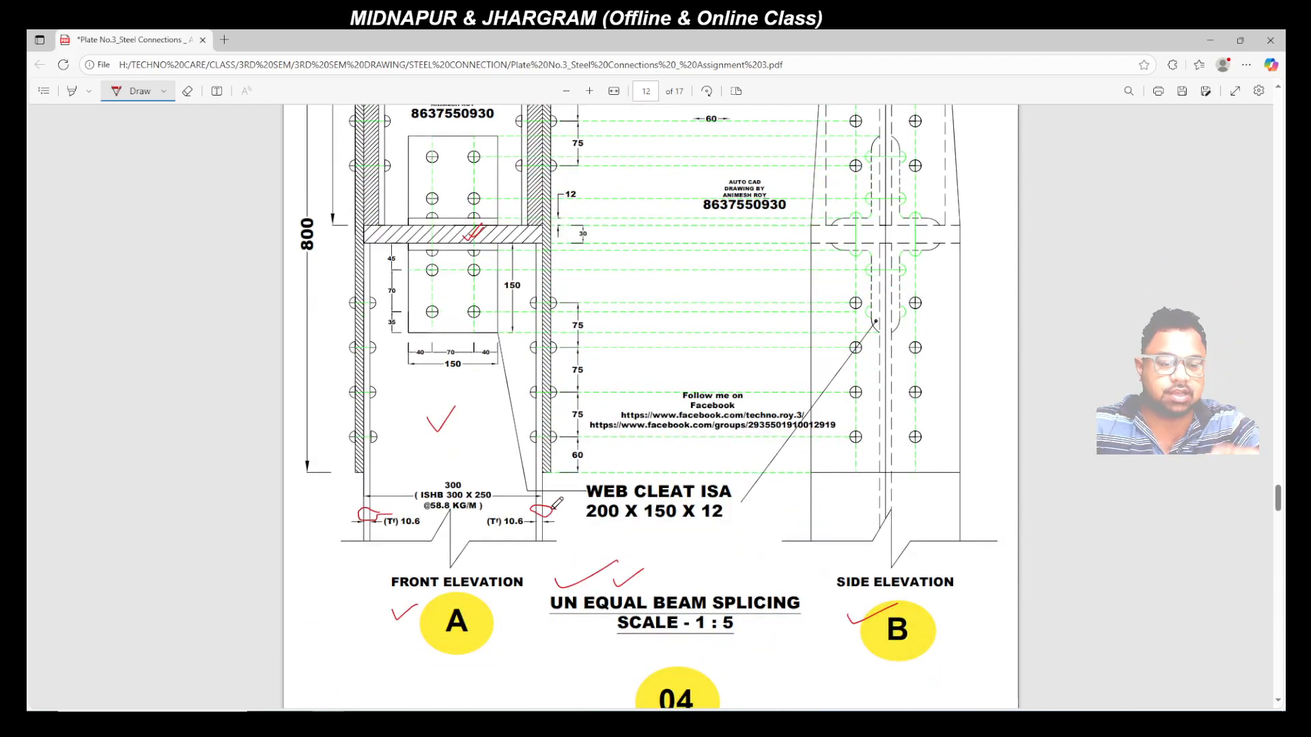
scroll(489, 435, "up", 2)
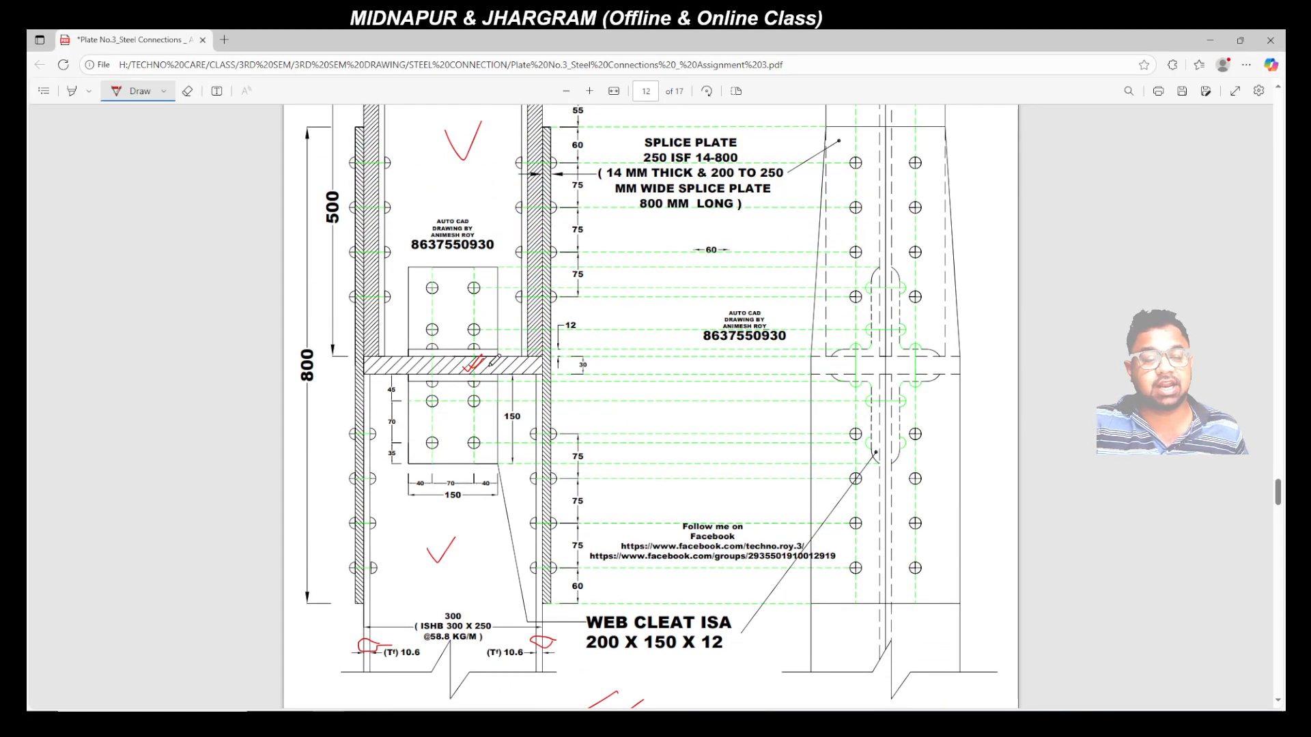
left_click_drag(498, 365, 510, 369)
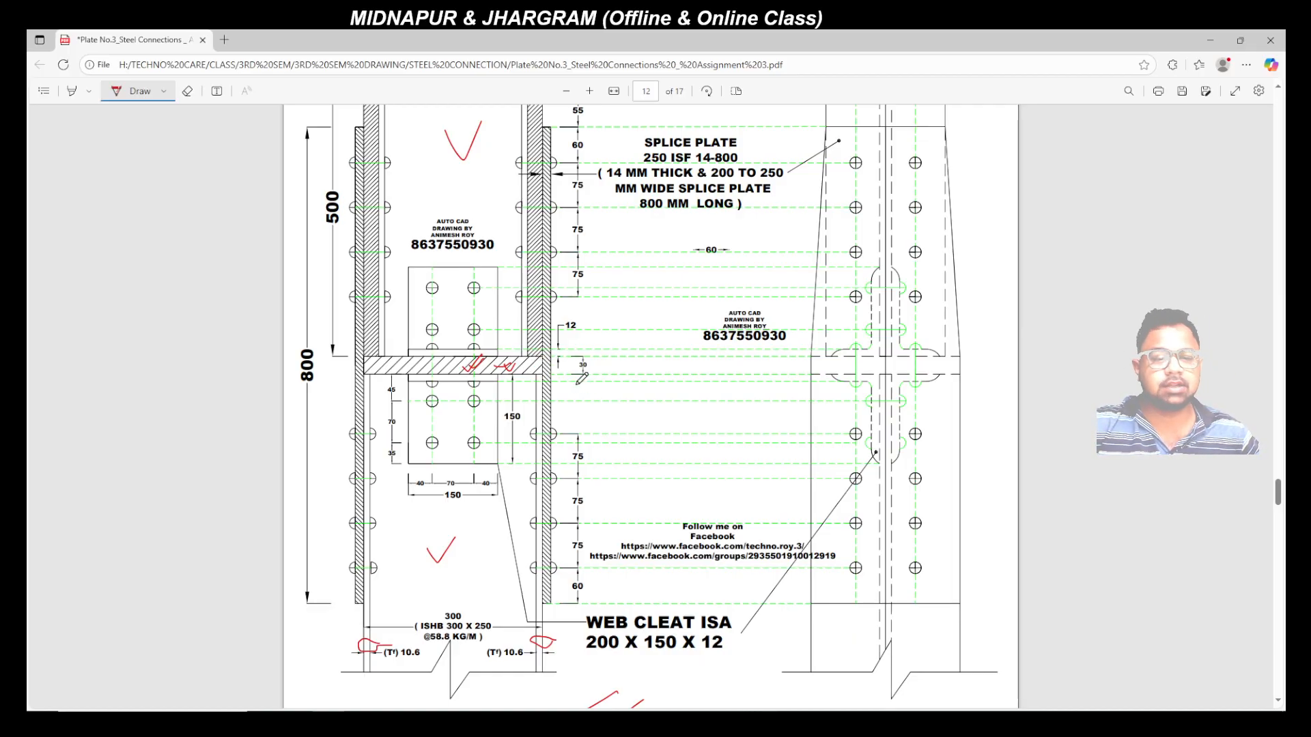
Step: Tick the filler plates and the splice plates on both sides of the front elevation
scroll(397, 346, "up", 2)
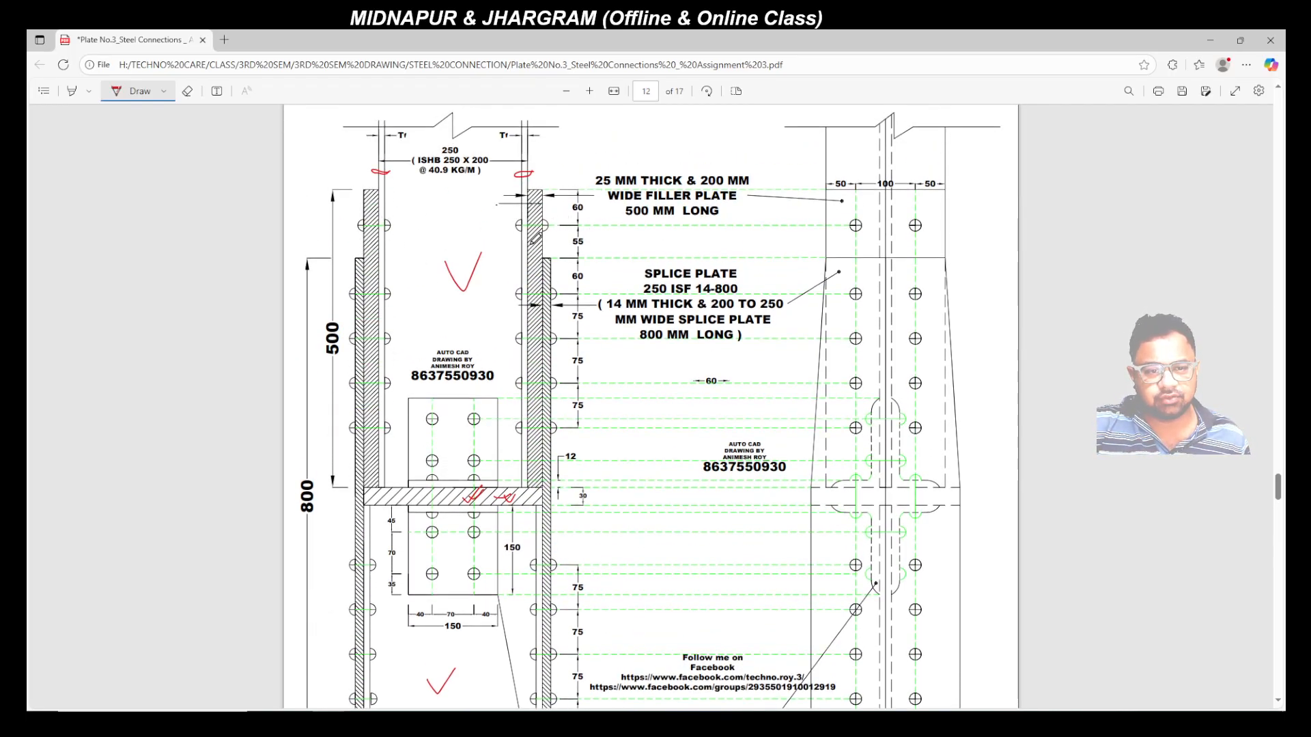
left_click_drag(530, 245, 560, 230)
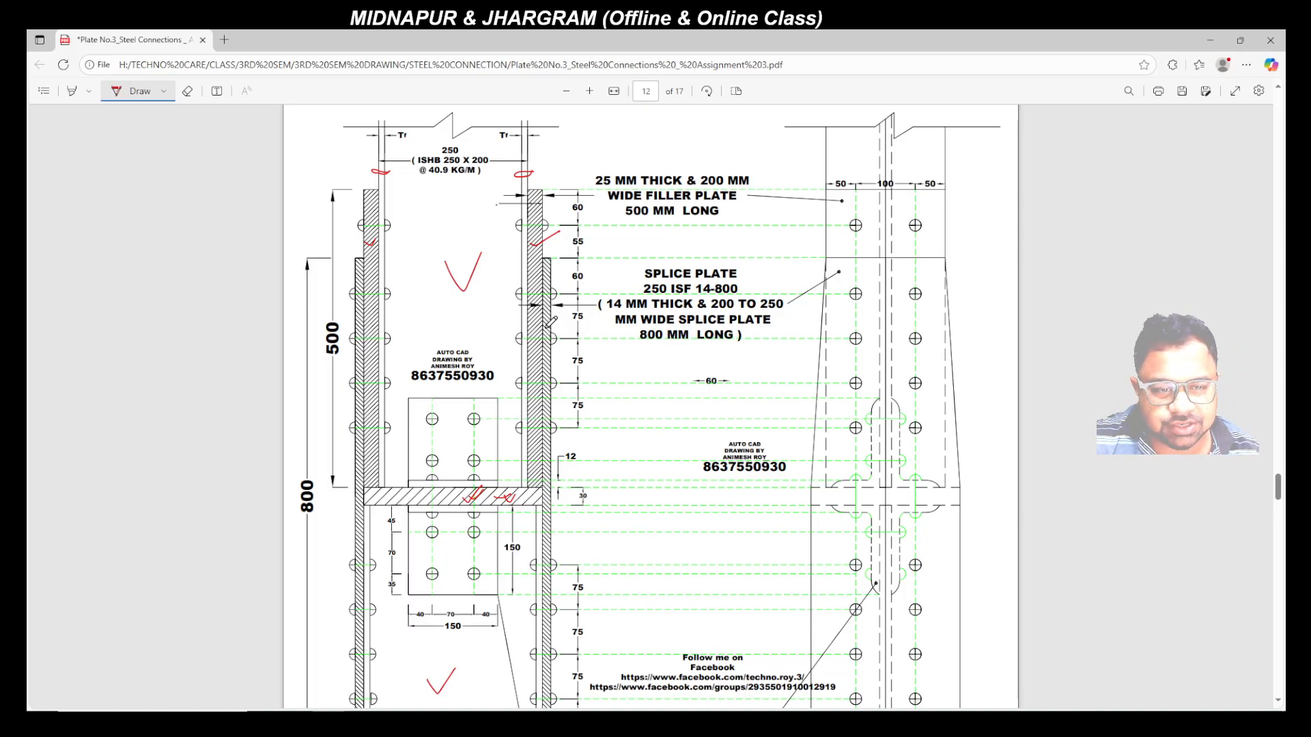
left_click_drag(547, 328, 577, 312)
left_click_drag(365, 330, 347, 302)
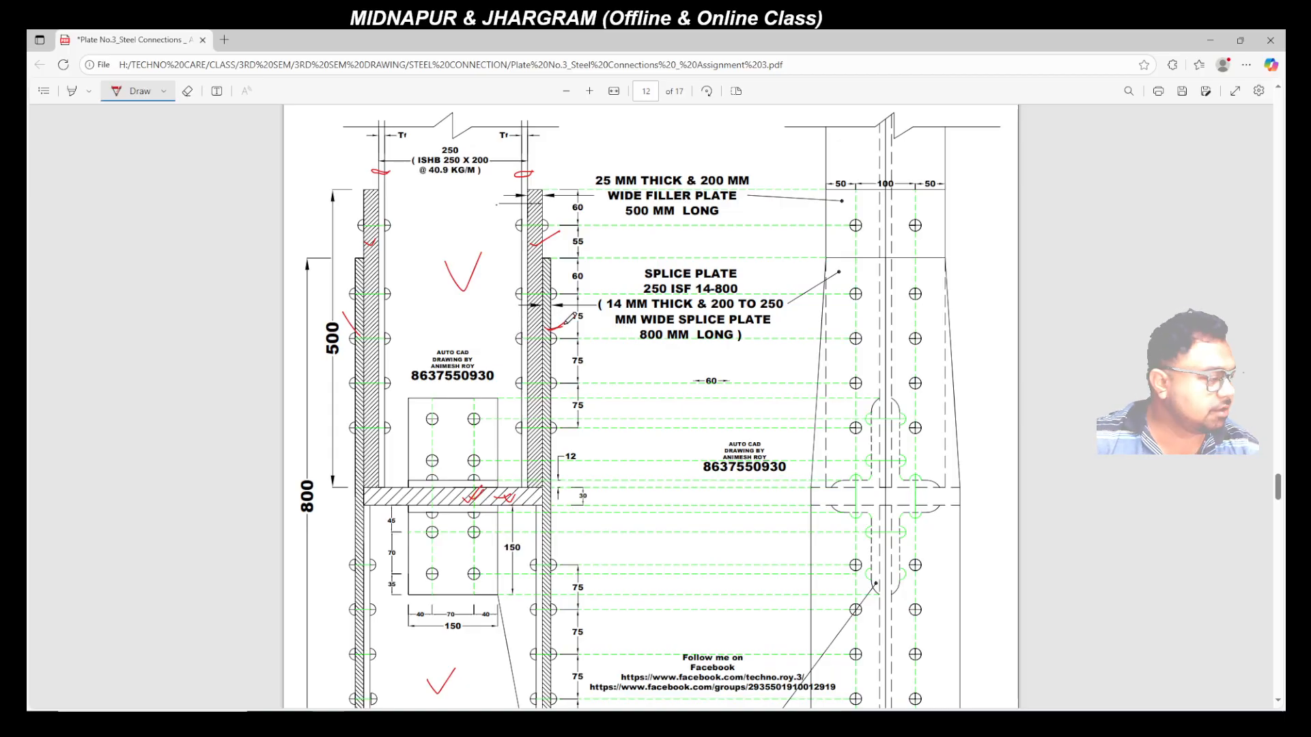
Step: Circle the 500 and 800 plate lengths and draw horizontal and vertical centre lines through the bearing plate in the front elevation
scroll(592, 353, "down", 1)
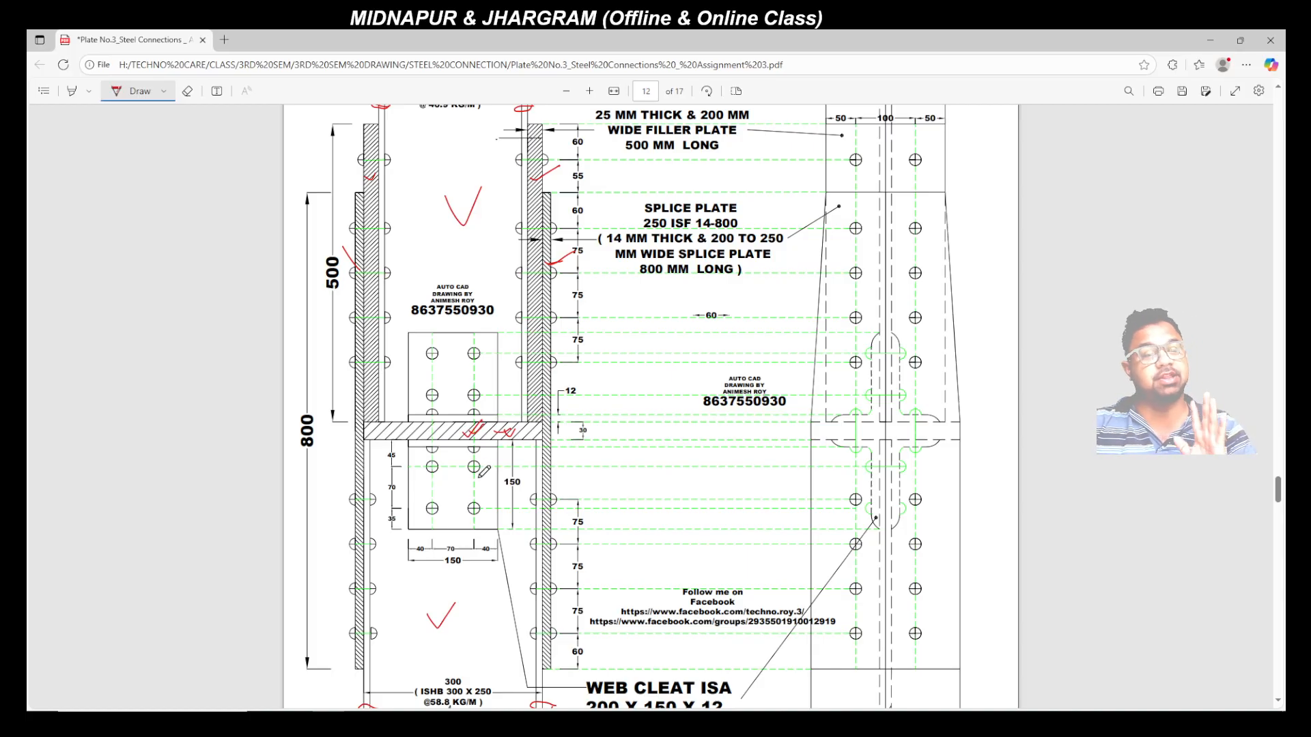
scroll(471, 454, "up", 1)
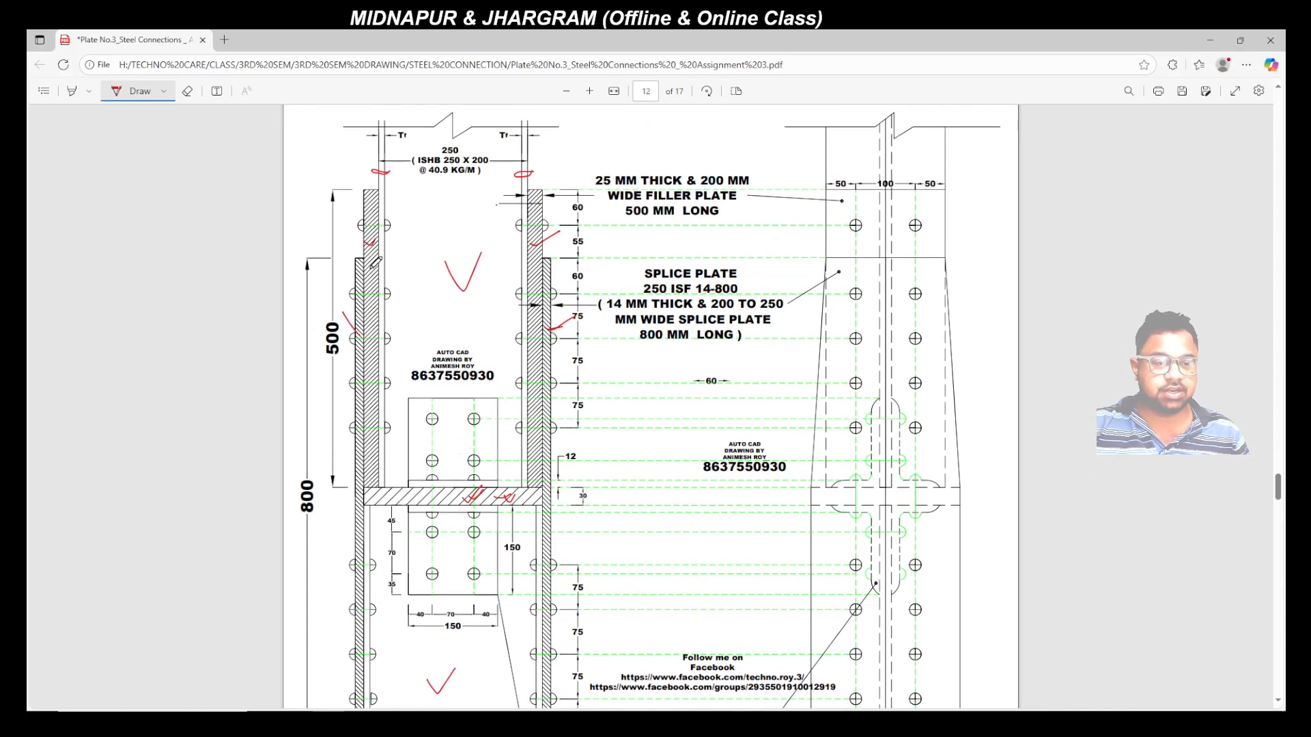
mouse_move(347, 310)
left_mouse_down()
mouse_move(316, 331)
mouse_move(338, 363)
mouse_move(341, 312)
left_mouse_up()
scroll(339, 374, "down", 1)
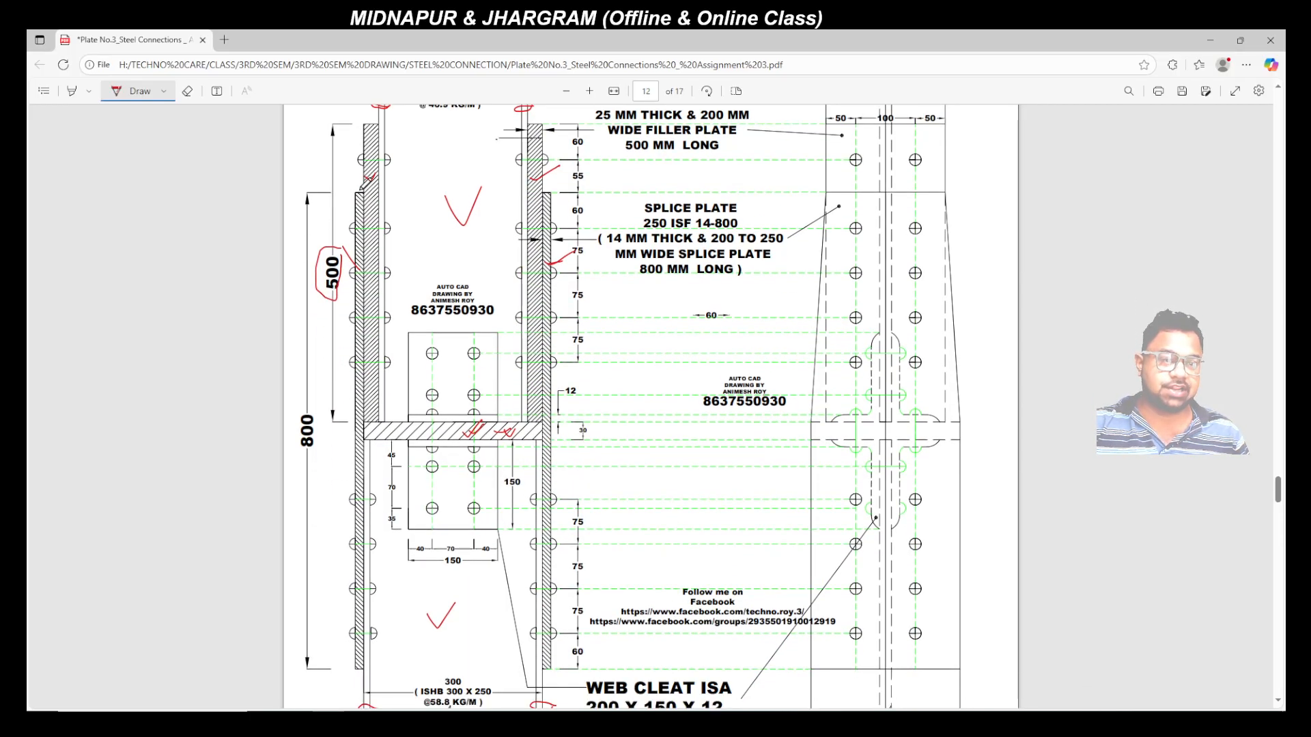
mouse_move(324, 404)
left_mouse_down()
mouse_move(304, 402)
mouse_move(293, 444)
mouse_move(326, 413)
mouse_move(407, 431)
mouse_move(747, 430)
left_mouse_up()
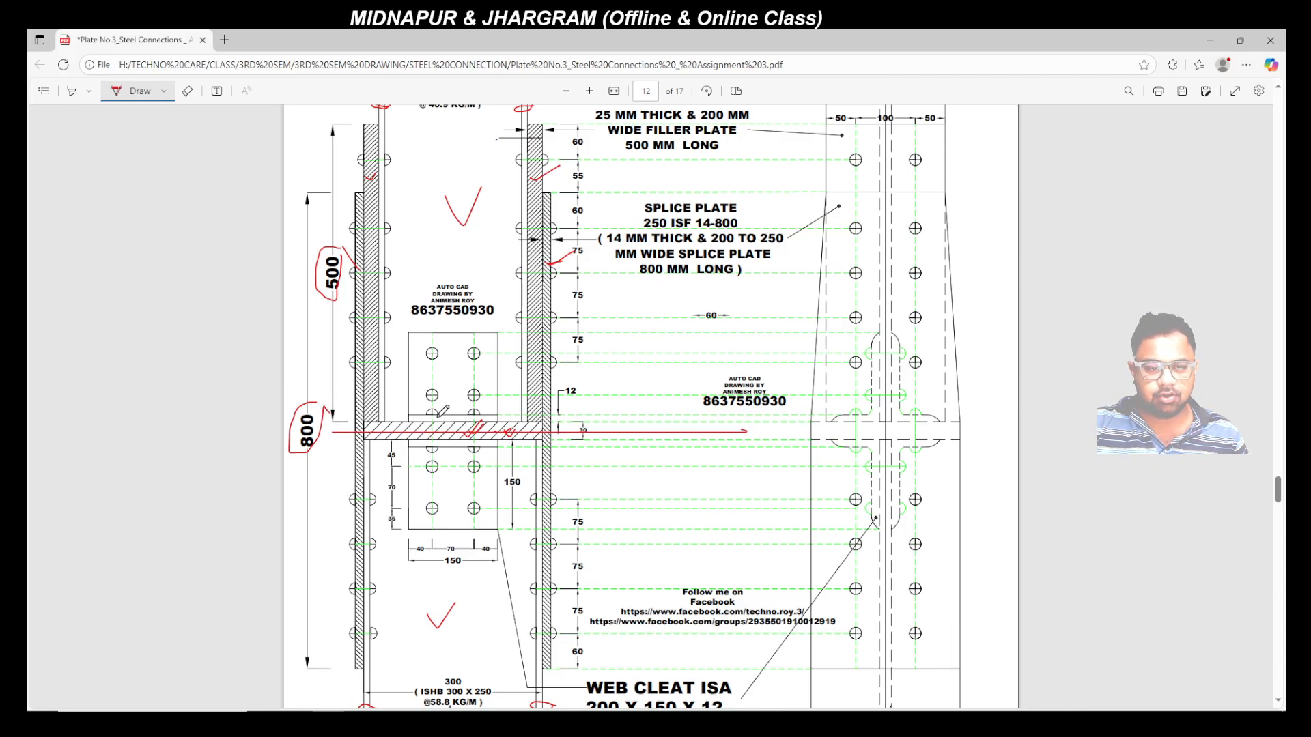
mouse_move(455, 252)
left_mouse_down()
mouse_move(451, 585)
mouse_move(448, 546)
left_mouse_up()
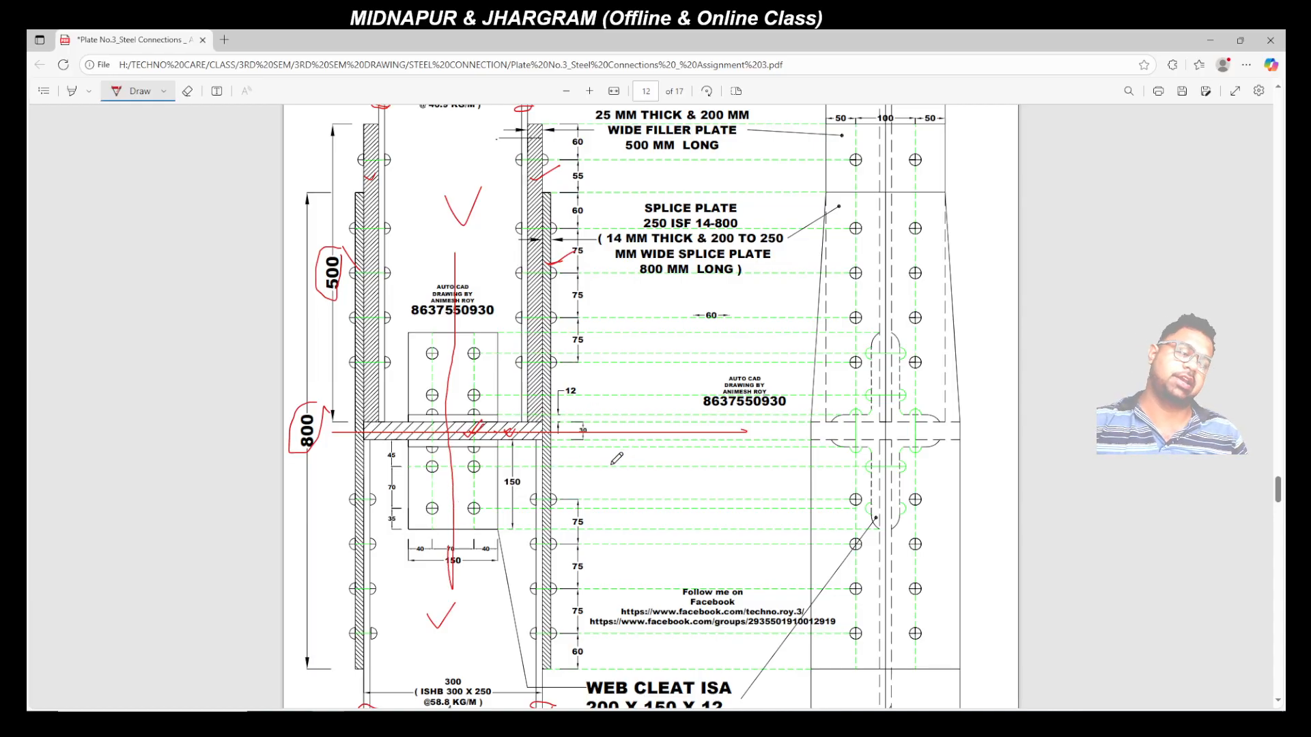
Step: Mark the filler plate's thickness dimension in the front elevation and go back to the scanned splice drawing on page 11
scroll(461, 438, "up", 2)
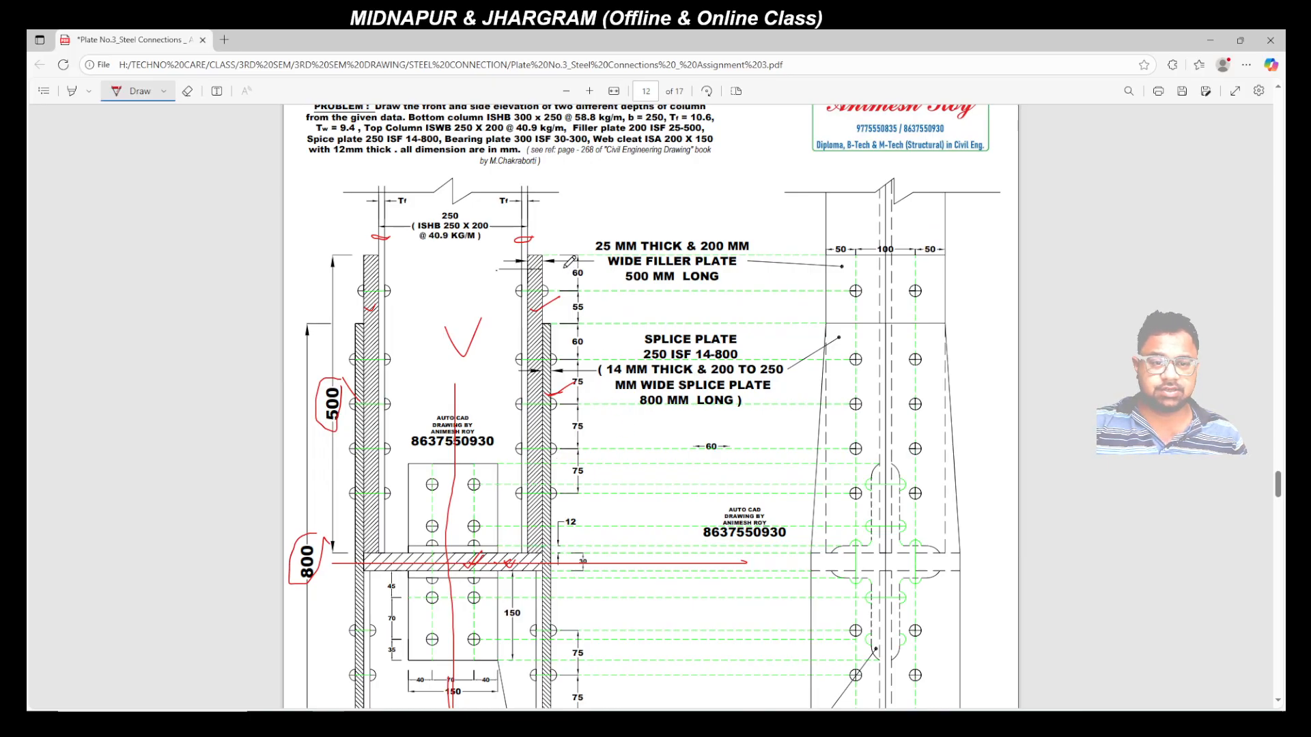
left_click_drag(564, 265, 577, 259)
scroll(552, 468, "up", 15)
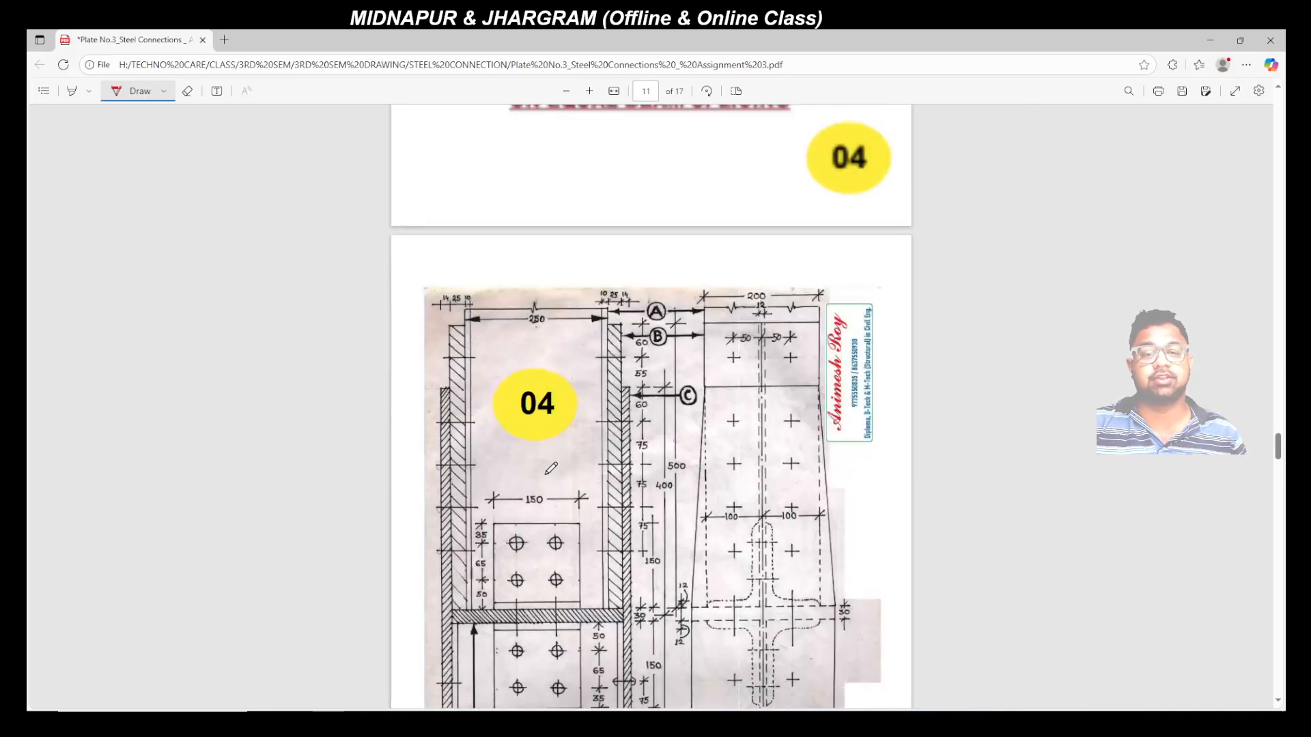